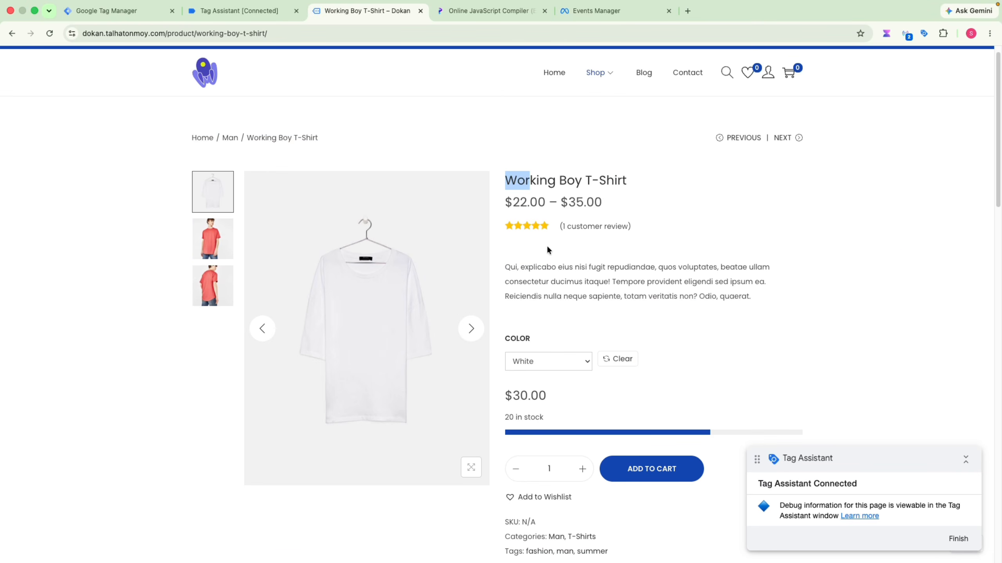
- Compare the Working Boy T-Shirt's product details with the received View content event's details in Meta Events Manager
click(566, 181)
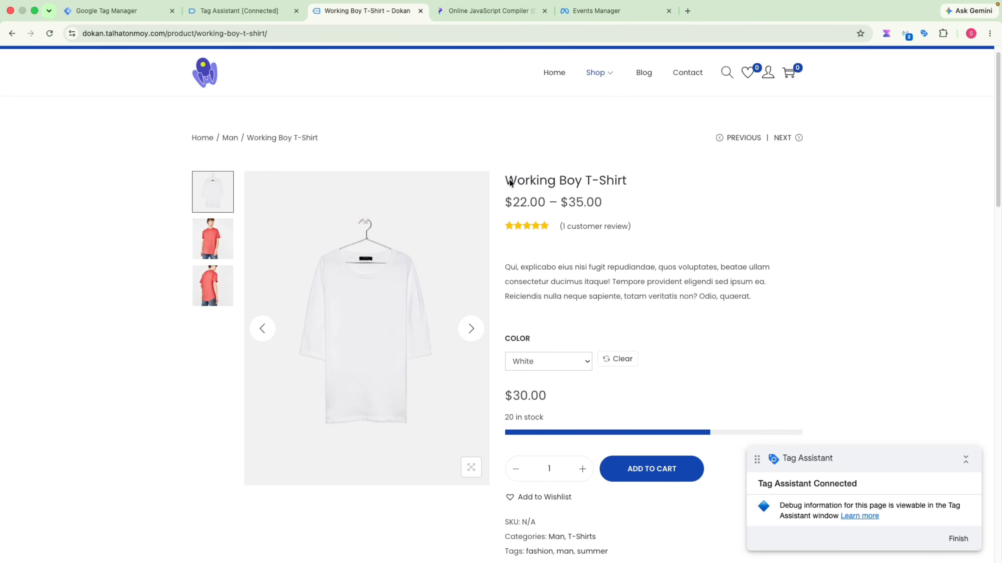
drag(510, 184, 595, 359)
click(517, 208)
drag(506, 180, 585, 405)
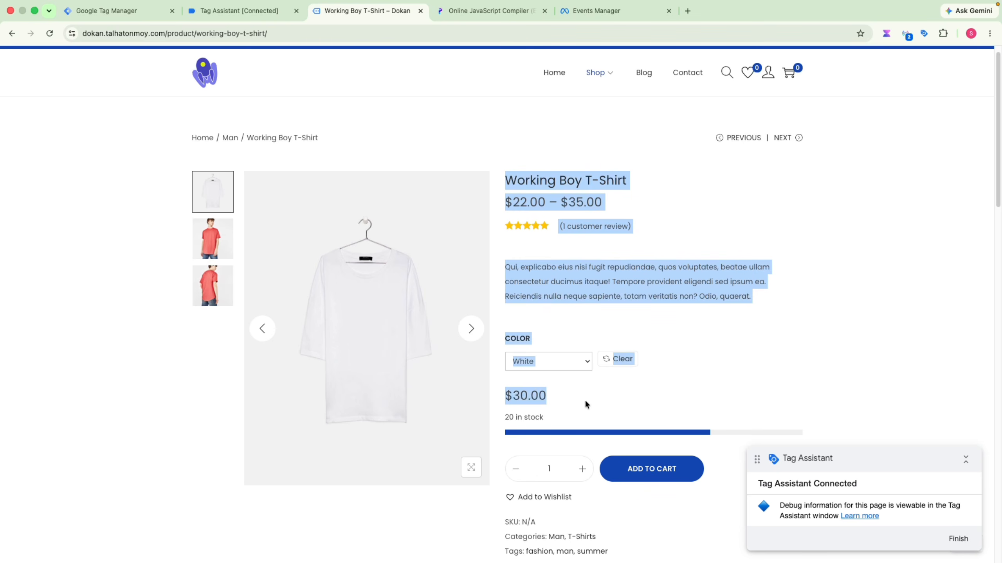
click(594, 12)
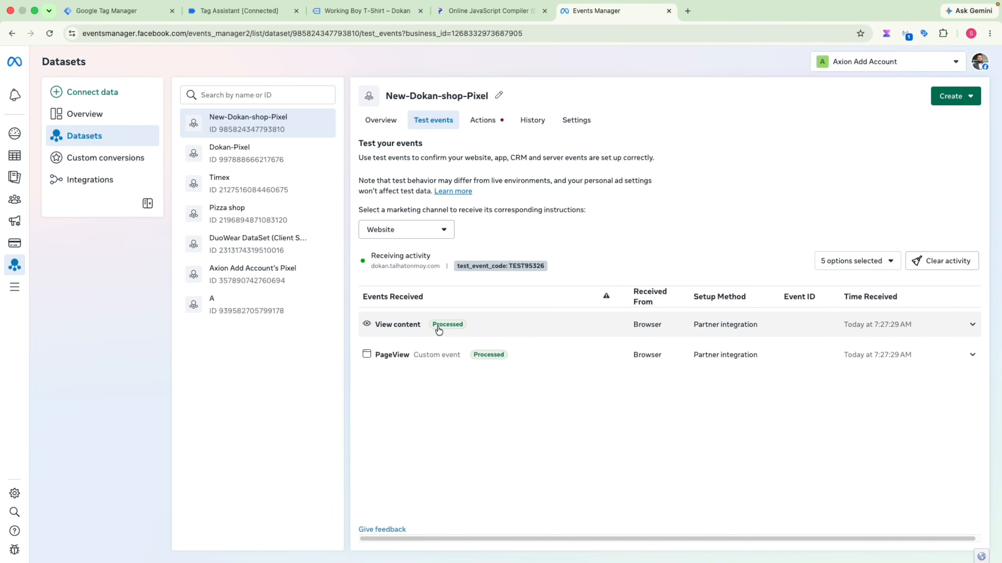
click(409, 335)
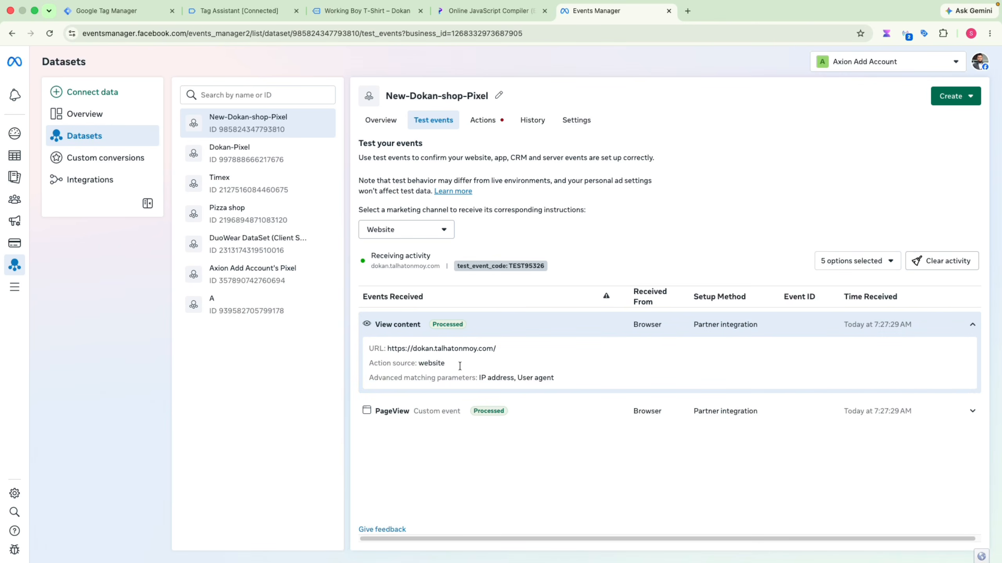
- Return to the Dokan store's product page and open the T-Shirt DAD product from the related products
click(336, 11)
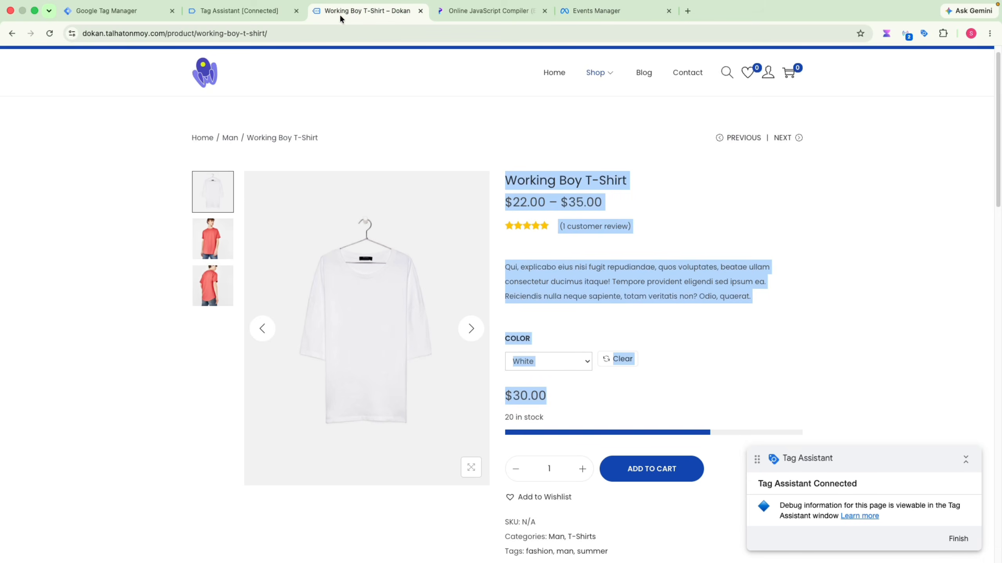
click(227, 13)
key(ctrl+Tab)
scroll(524, 163, down, 10)
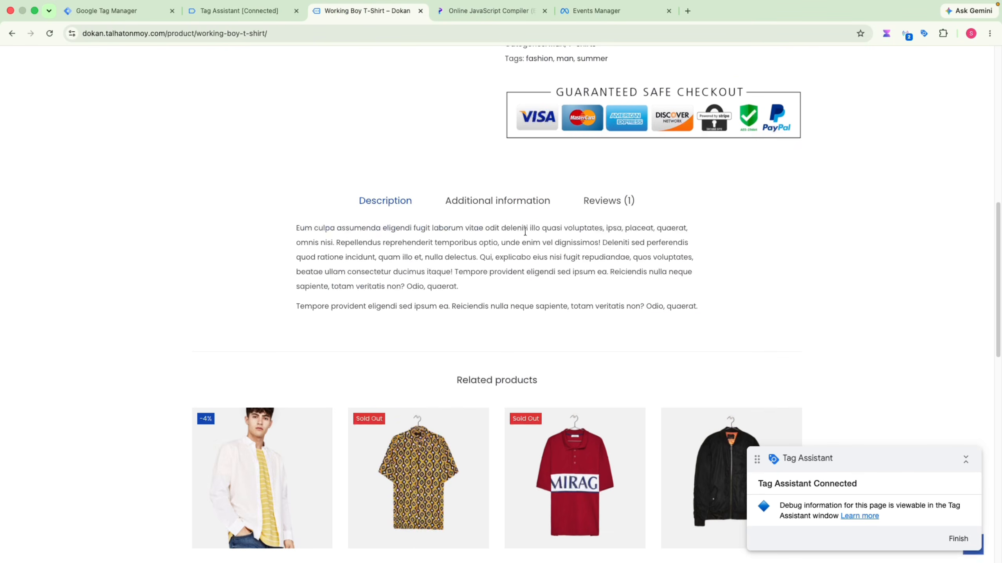
click(227, 7)
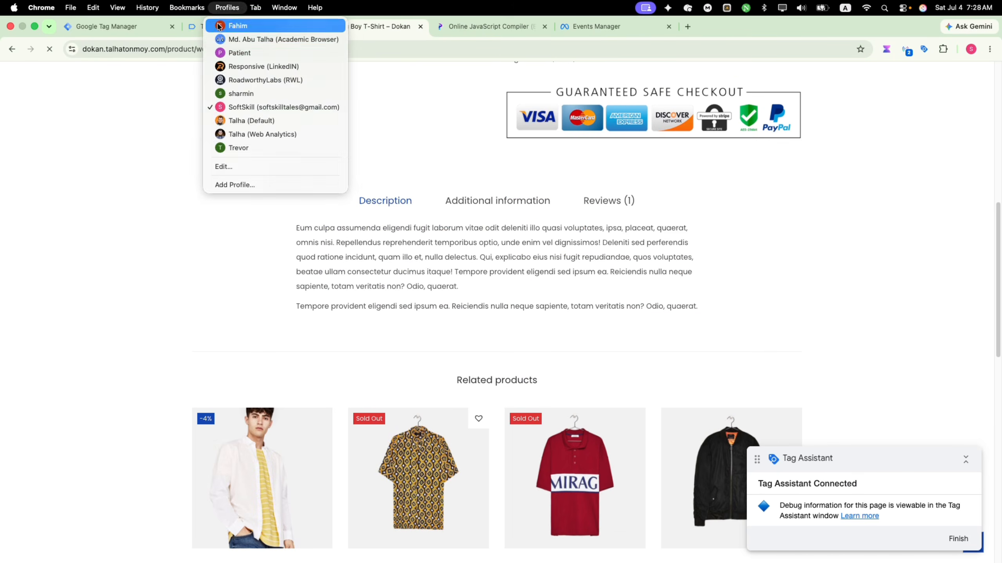
- Switch to Tag Assistant and examine the ecommerce items in the data layer of the T-Shirt DAD view_item event
click(190, 27)
click(190, 27)
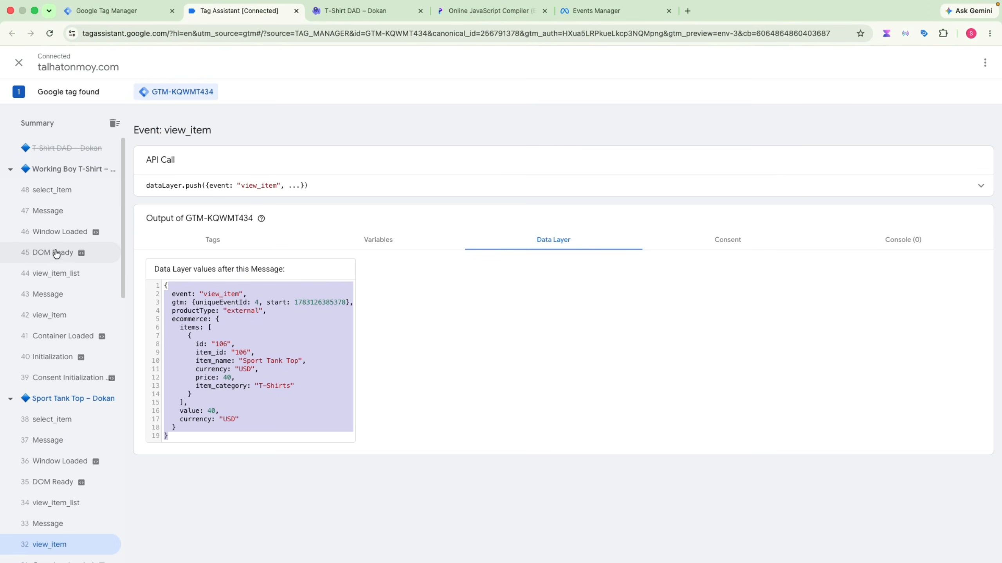
click(52, 252)
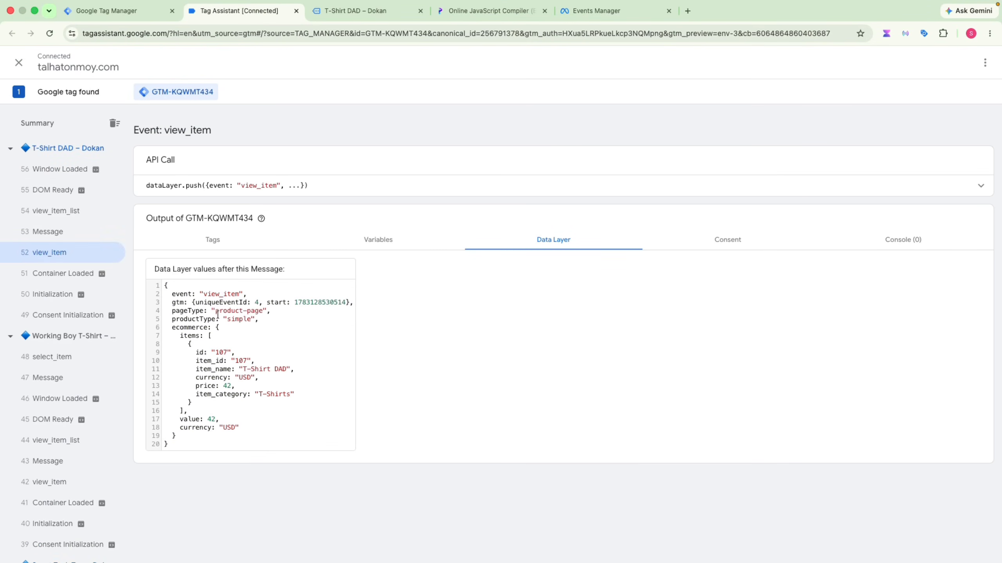
drag(218, 343, 219, 403)
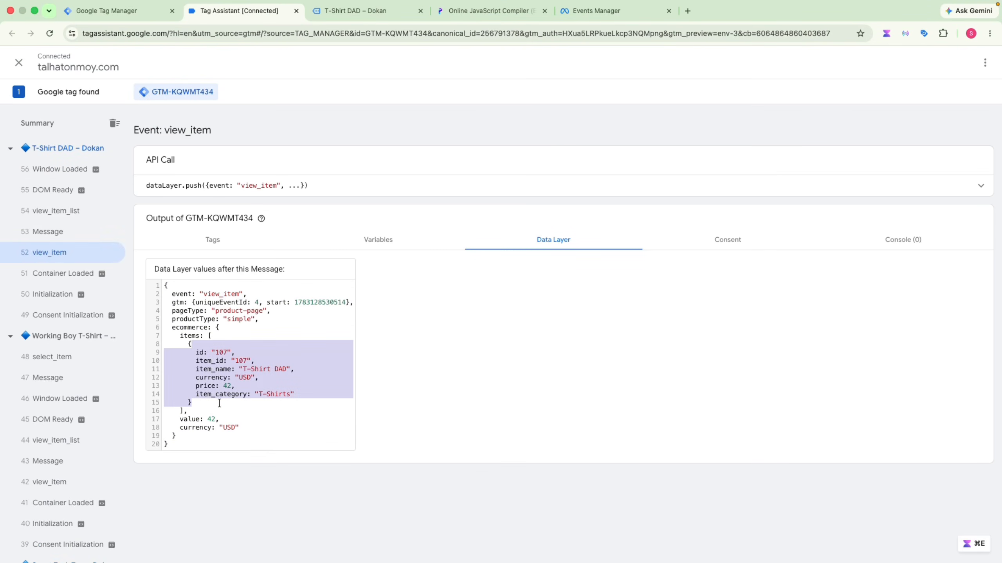
drag(197, 329, 193, 403)
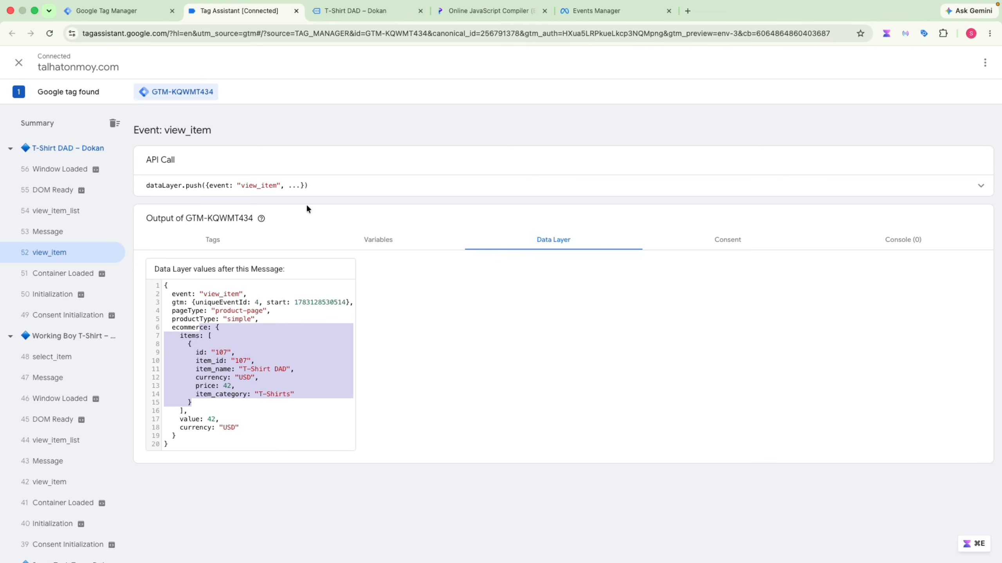
- Check Meta Events Manager for the T-Shirt DAD page's test events and return to Tag Assistant
click(579, 13)
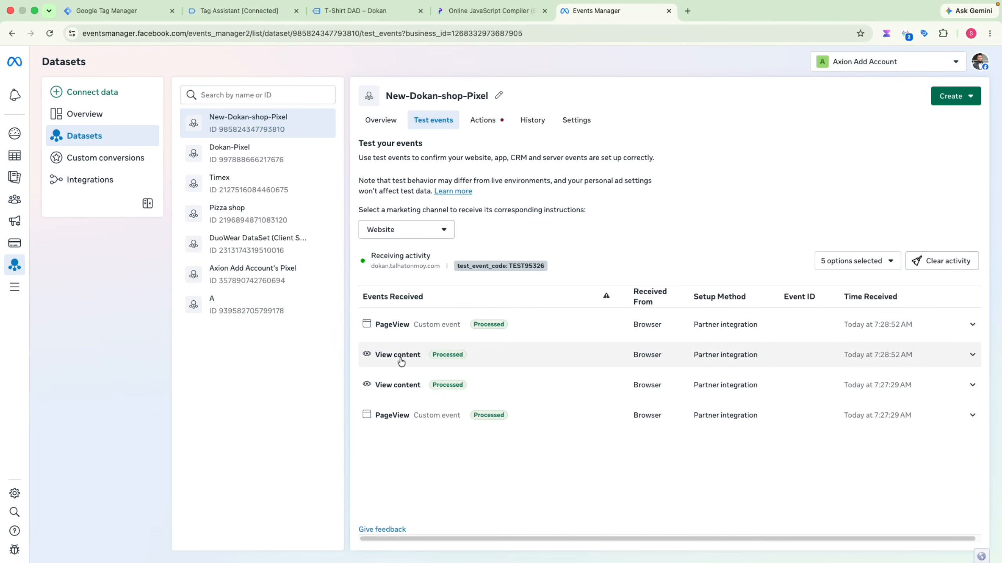
click(374, 11)
click(260, 12)
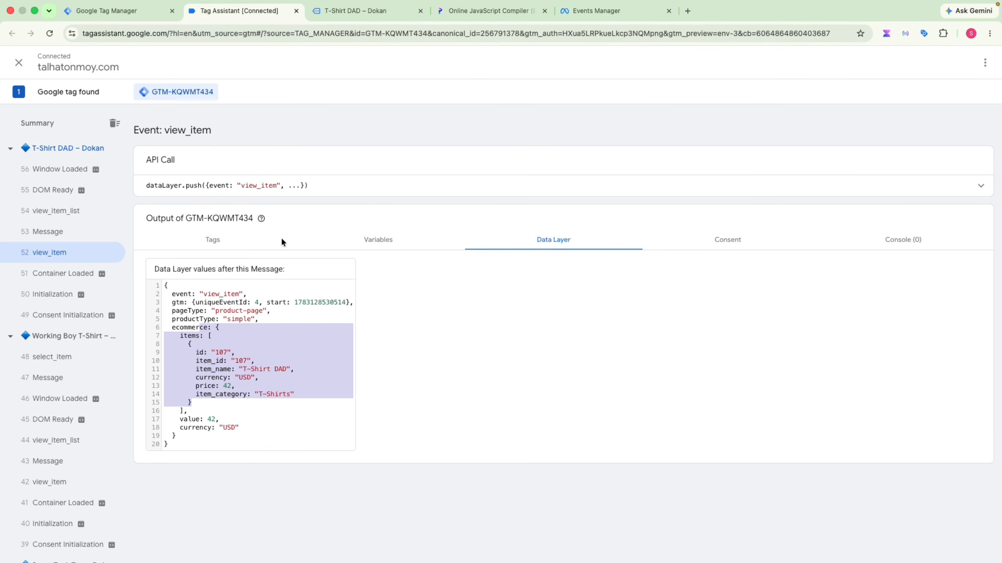
- Examine the ecommerce block of the dataLayer object in the Programiz JavaScript compiler and go back to Tag Assistant
click(489, 11)
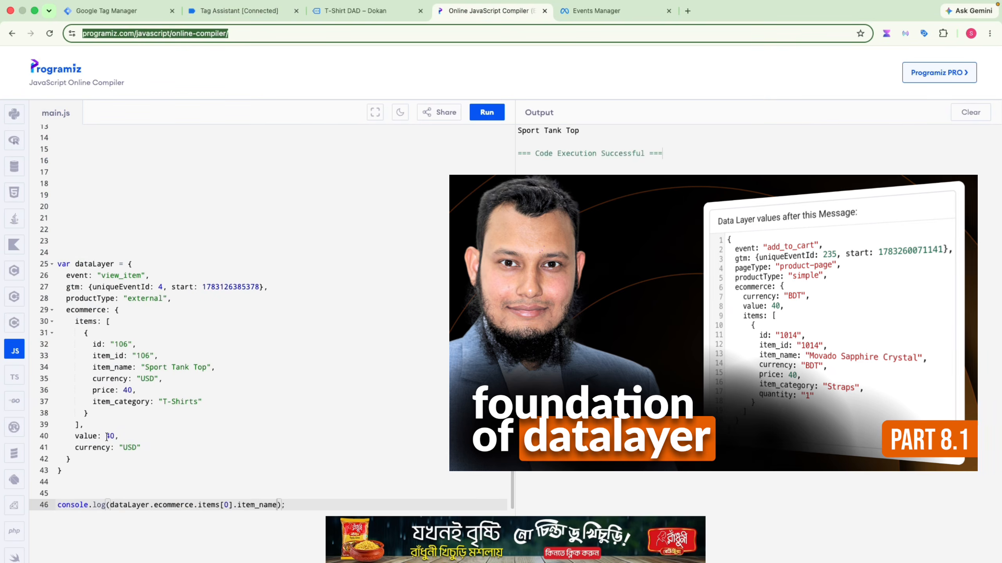
drag(86, 314, 87, 425)
click(141, 356)
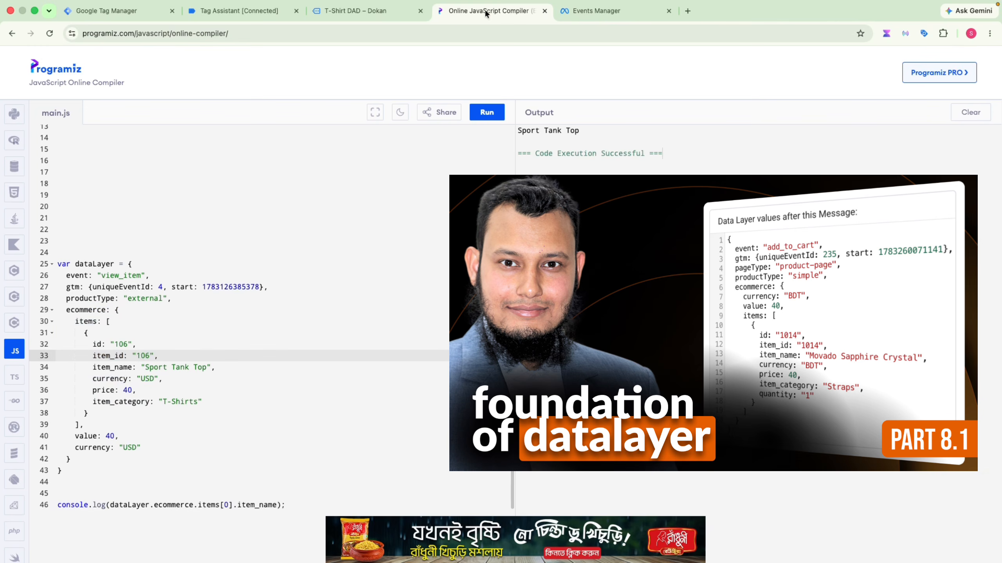
click(351, 19)
click(237, 10)
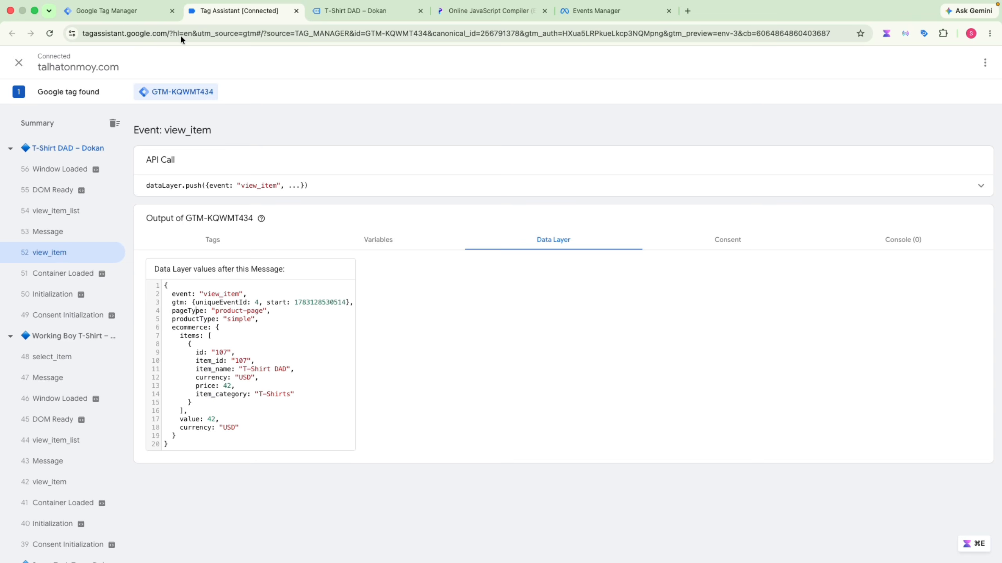
- Check the Google Tag Manager tag list and highlight the full view_item data layer object in Tag Assistant
click(128, 13)
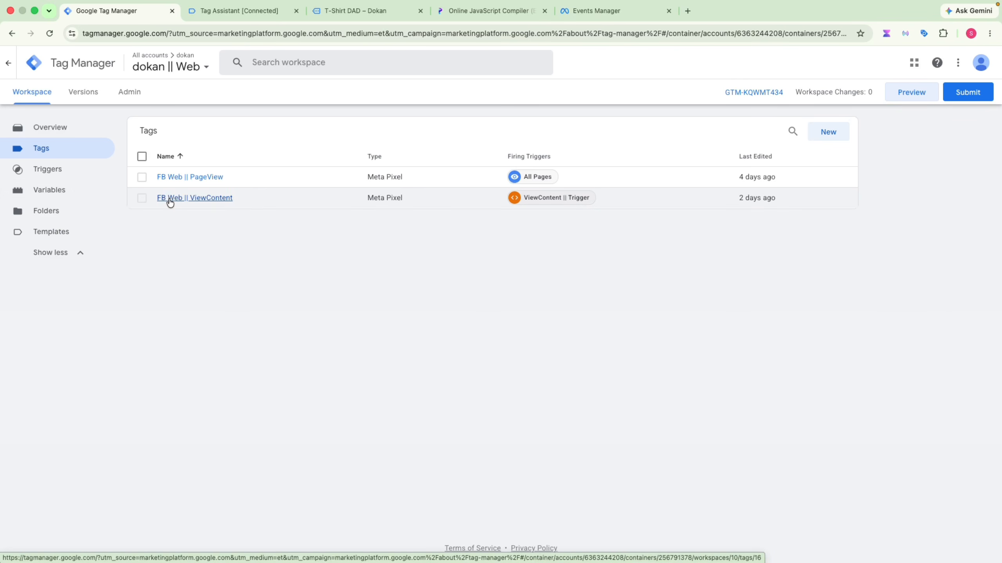
click(239, 10)
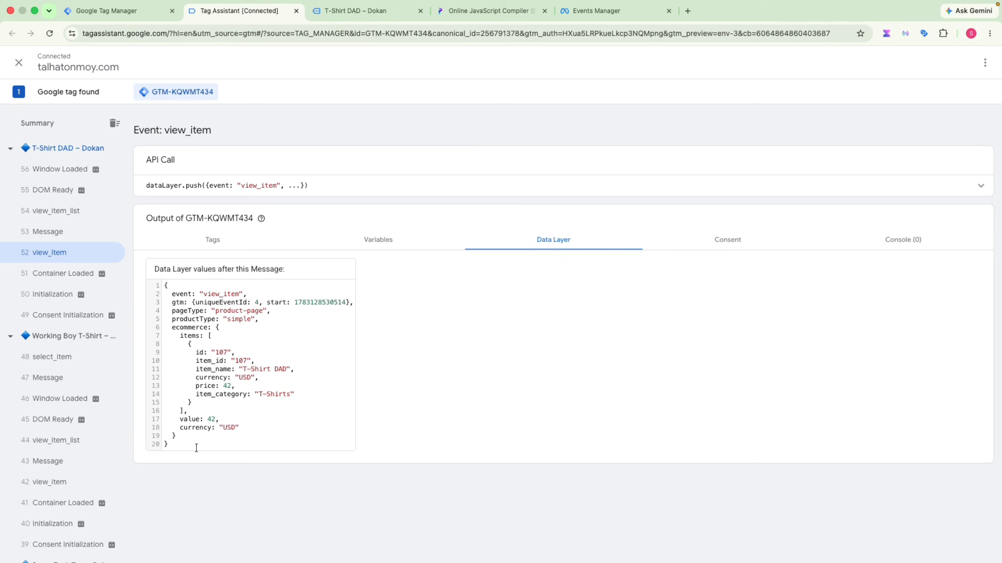
drag(196, 448, 157, 287)
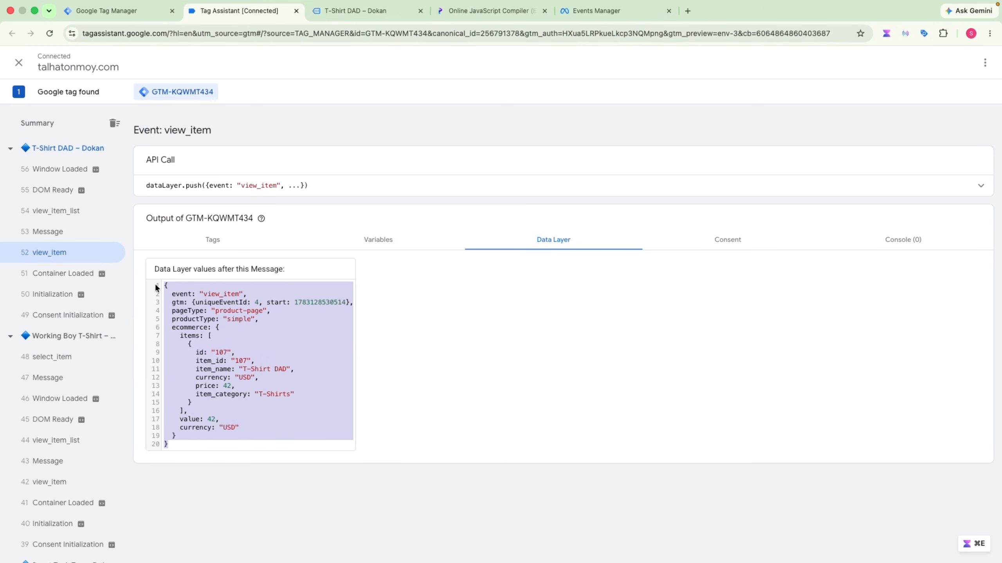
click(178, 453)
drag(176, 447, 156, 285)
- Expand the latest View content event in Meta Events Manager and compare it with Tag Assistant's full view_item data layer
click(106, 10)
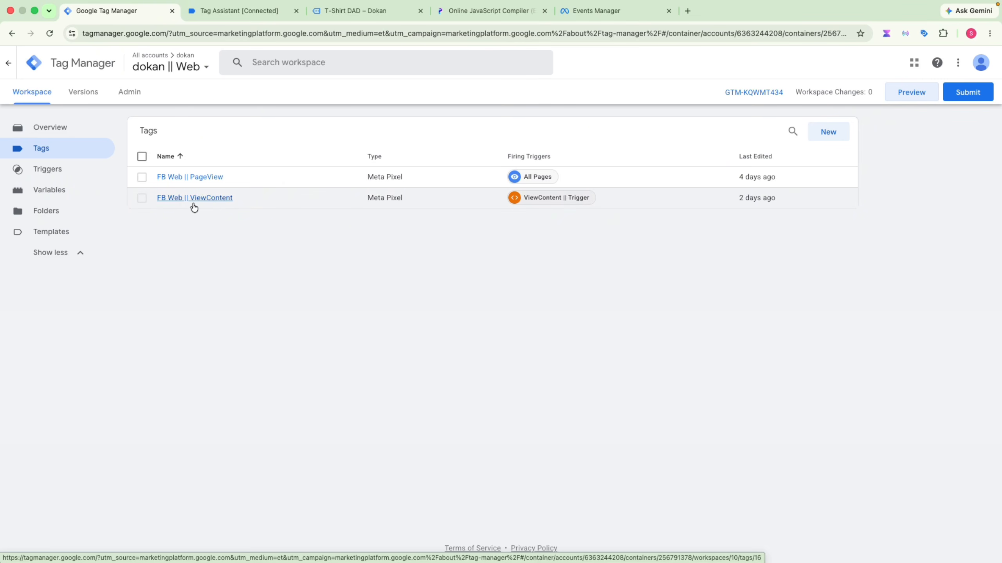
click(594, 12)
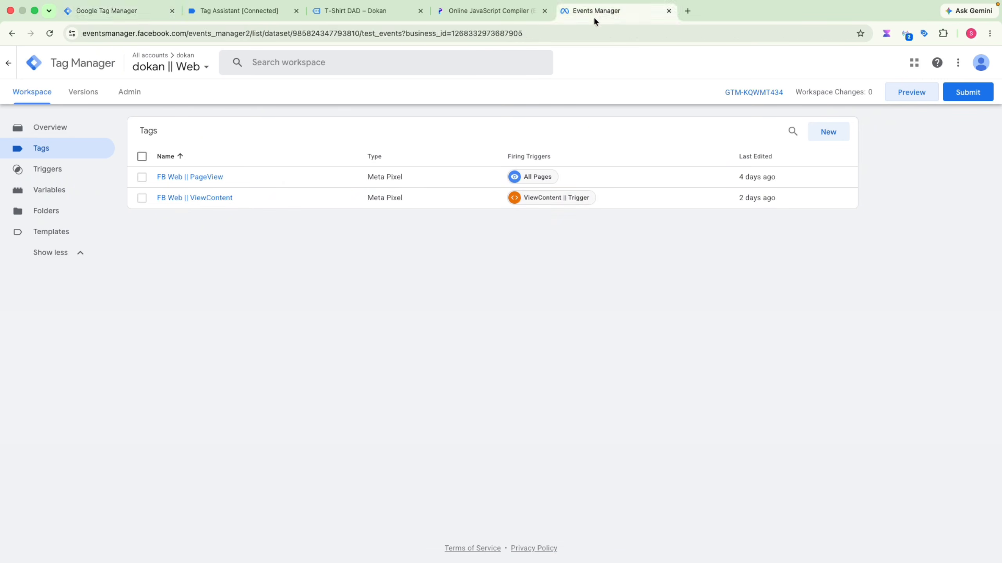
click(400, 355)
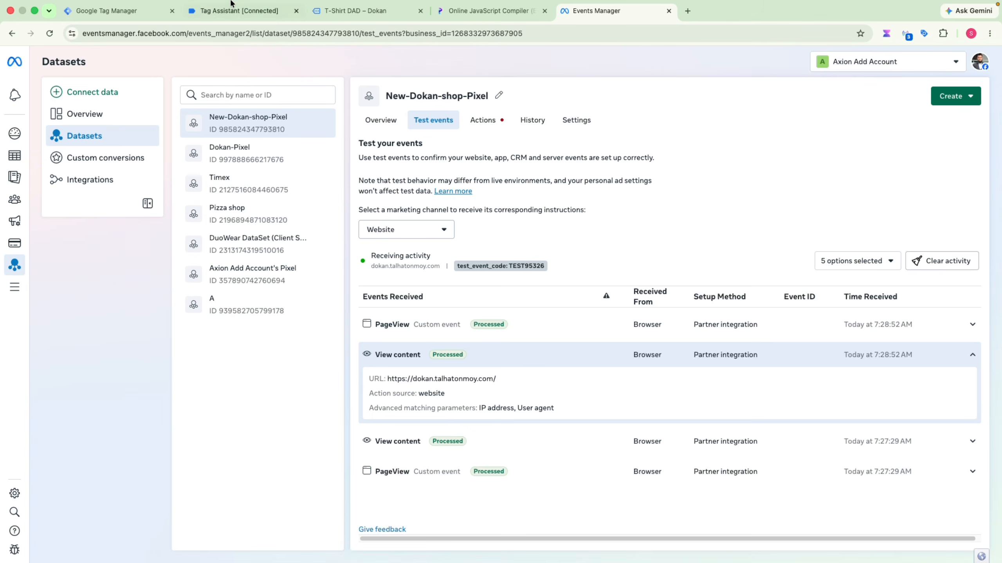
click(237, 10)
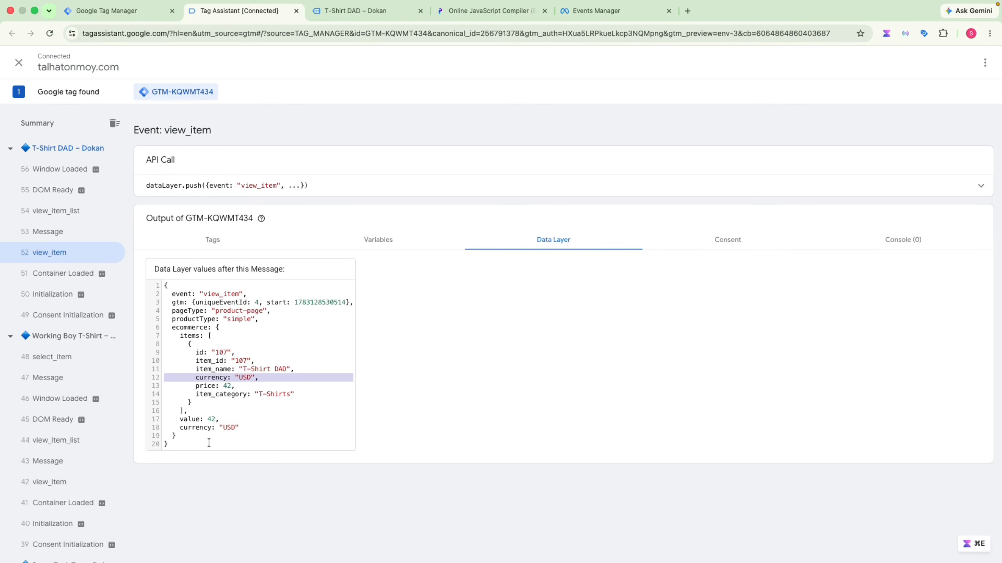
key(super+a)
- Create a user-defined variable named Item-id in Google Tag Manager, based on the data layer's item_id, with type Data Layer Variable
click(102, 12)
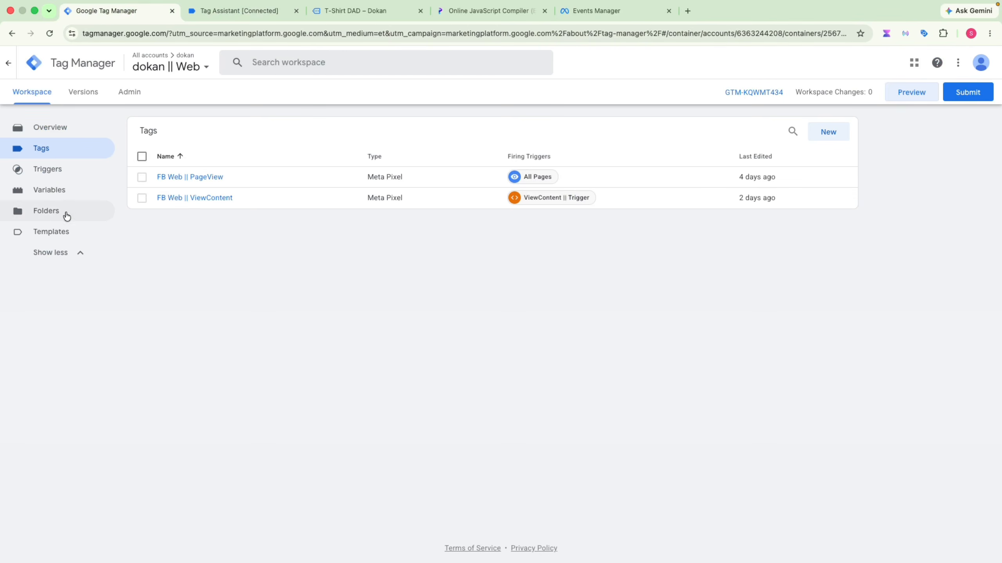
click(62, 191)
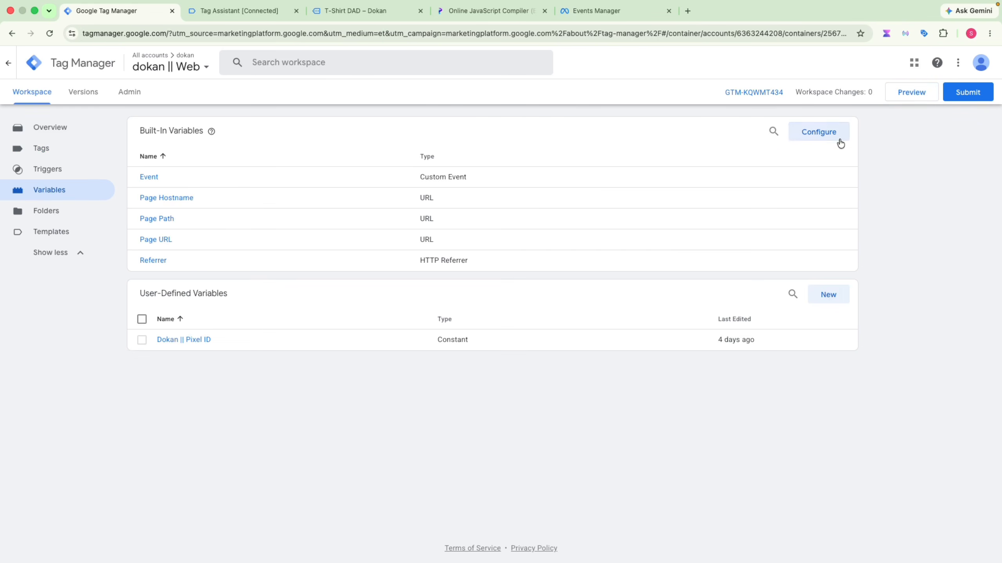
click(827, 295)
click(236, 10)
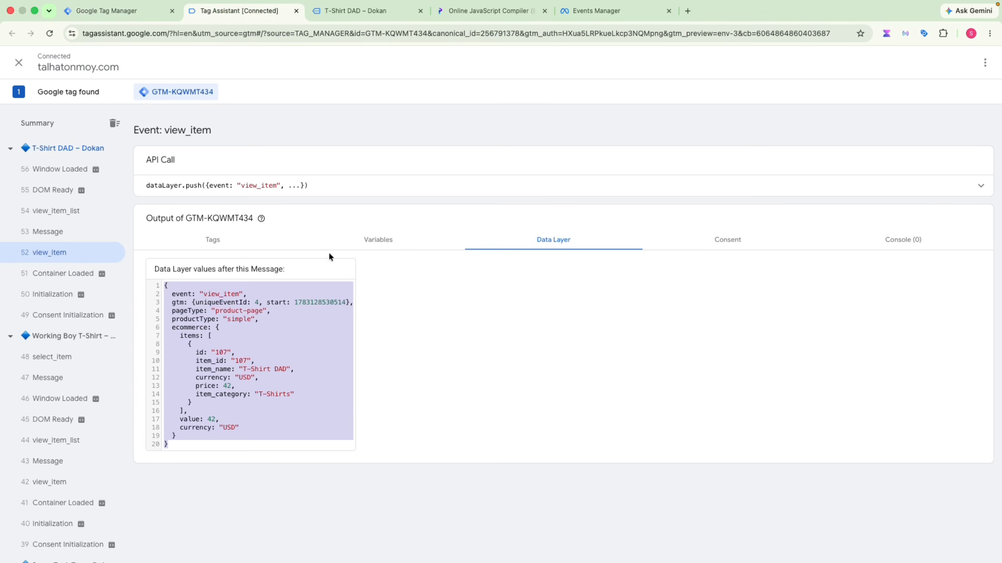
double_click(209, 361)
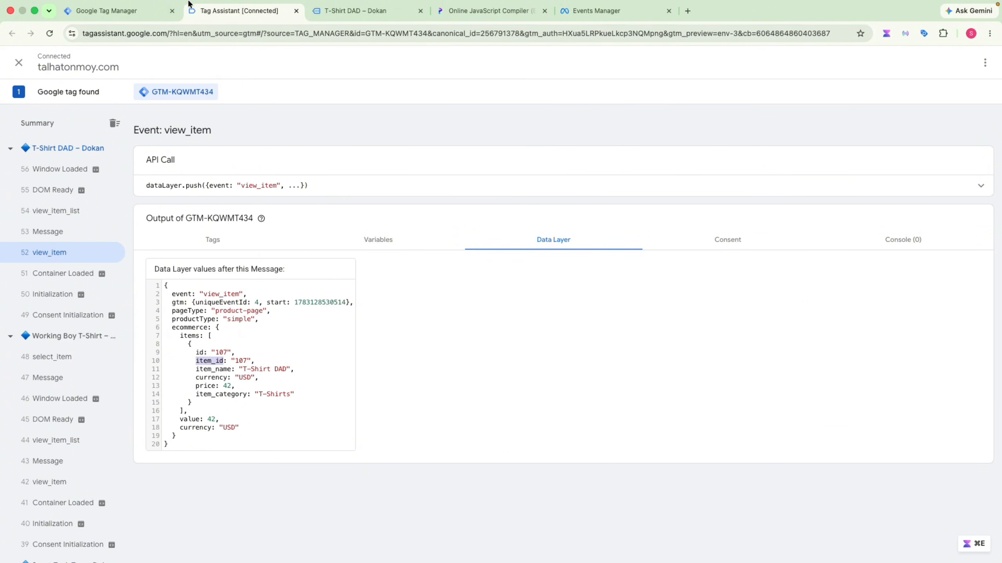
click(139, 24)
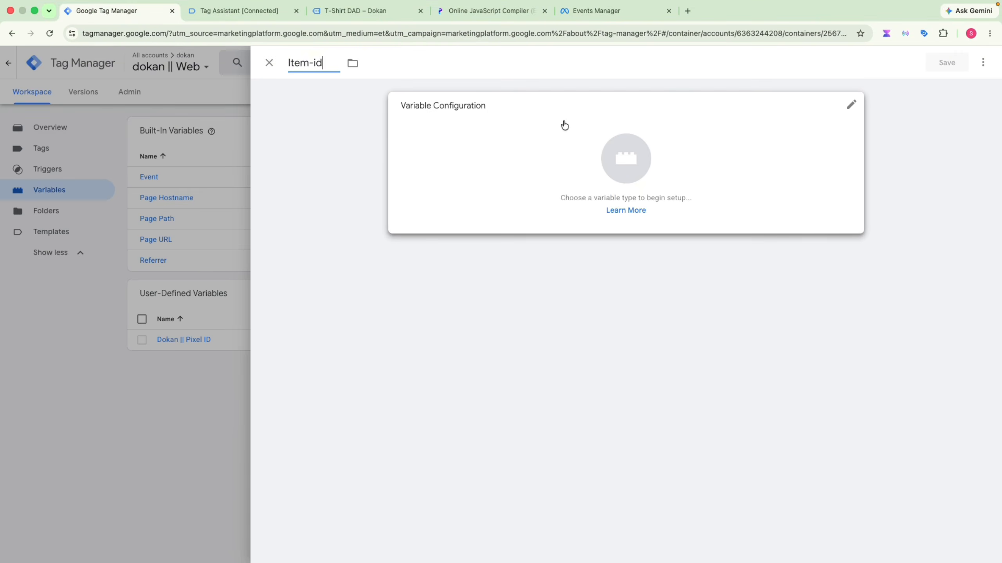
click(631, 166)
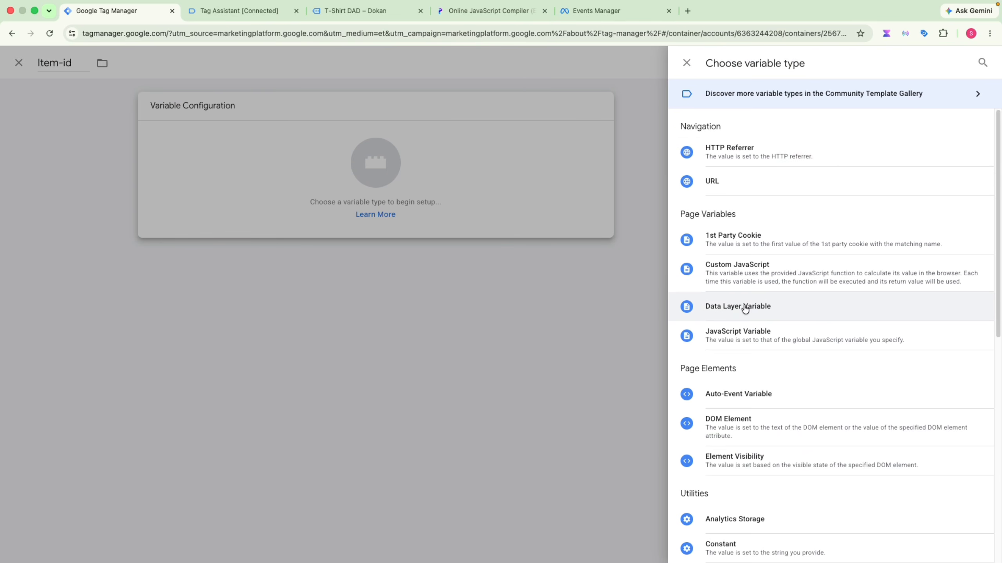
click(781, 311)
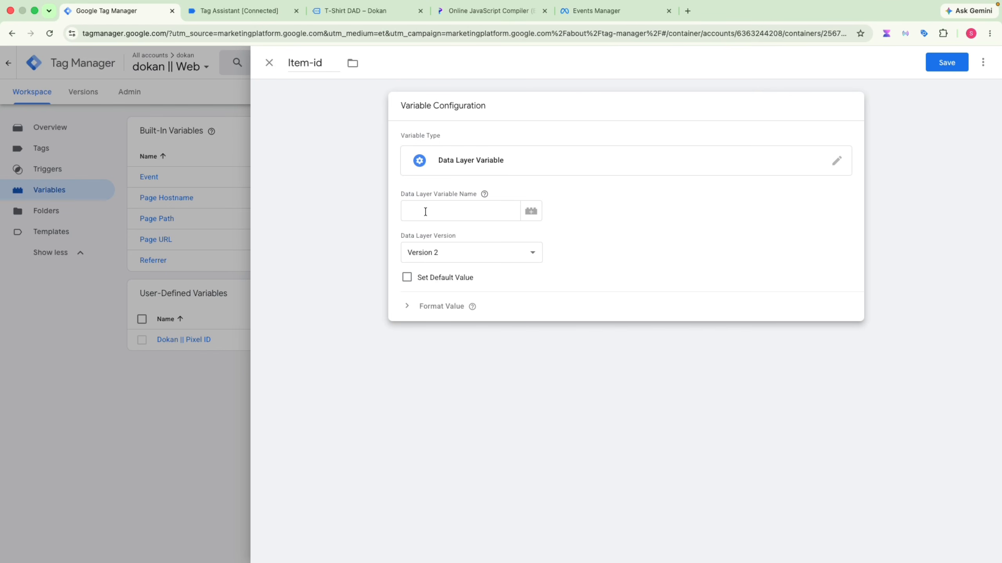
- Trace how the console.log path in the Programiz compiler refers to the dataLayer object and its ecommerce key
click(489, 10)
click(84, 264)
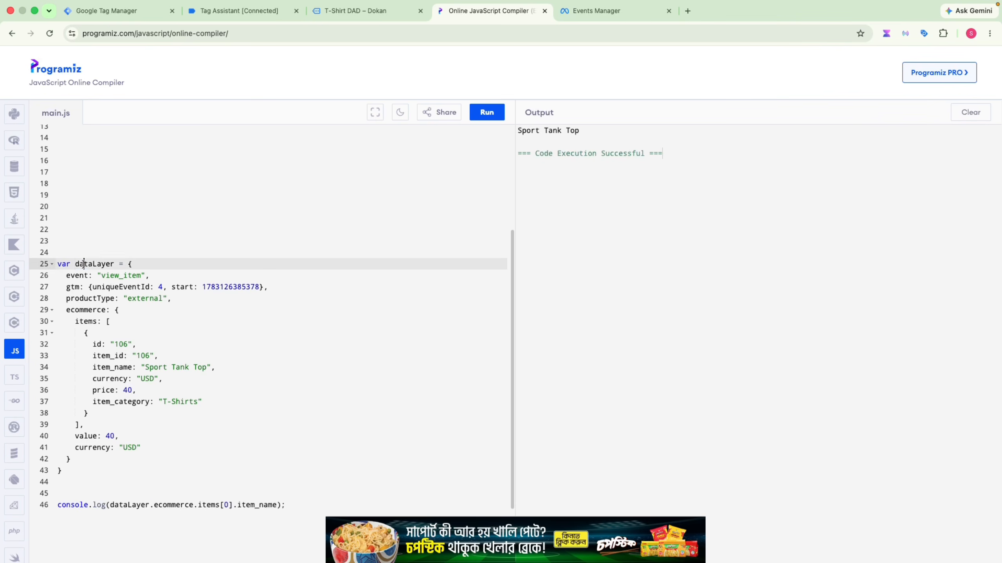
double_click(84, 264)
click(123, 506)
click(84, 310)
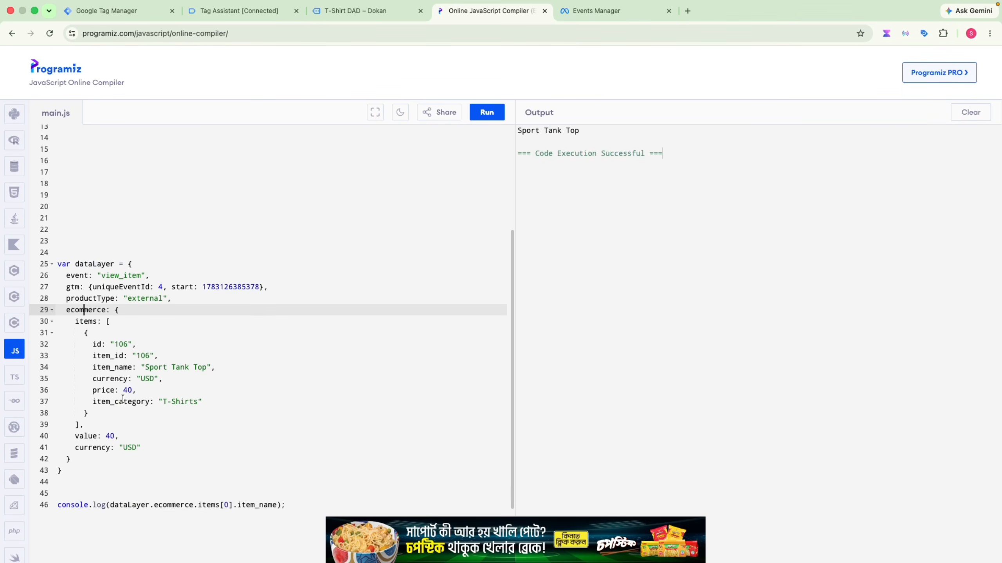
click(170, 505)
double_click(170, 506)
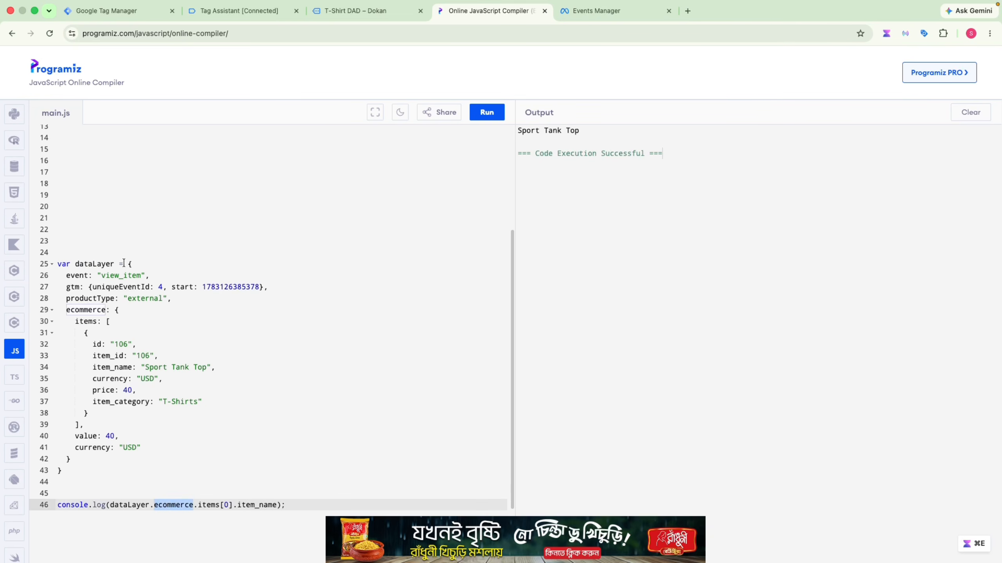
- Remove the "var dataLayer =" declaration before the object and the dataLayer name from the console.log path
drag(128, 264, 57, 263)
key(BackSpace)
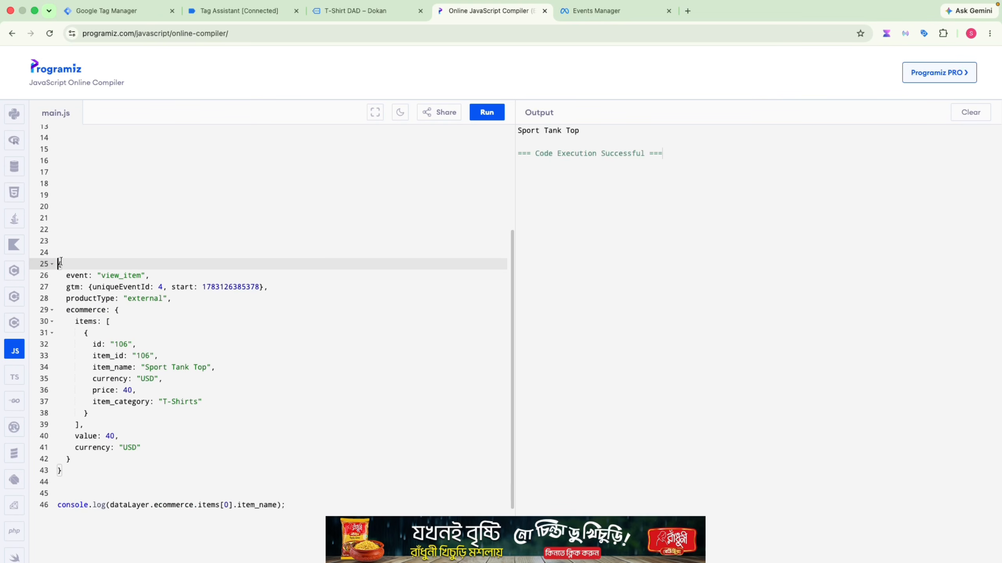
double_click(128, 505)
key(BackSpace)
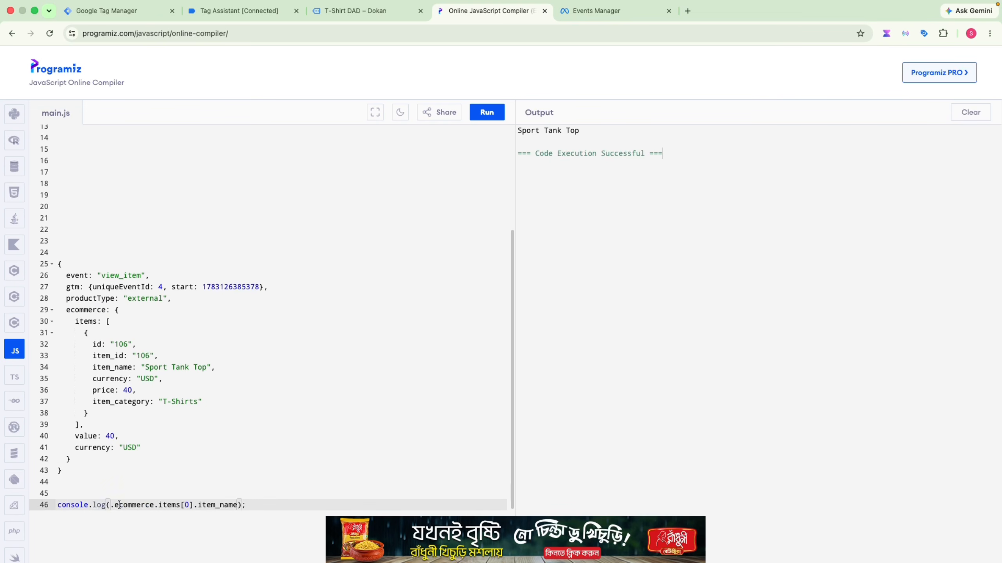
- Copy the ecommerce key from Tag Assistant's view_item data layer into the Item-id variable's Data Layer Variable Name in Google Tag Manager
key(BackSpace)
click(355, 11)
click(239, 10)
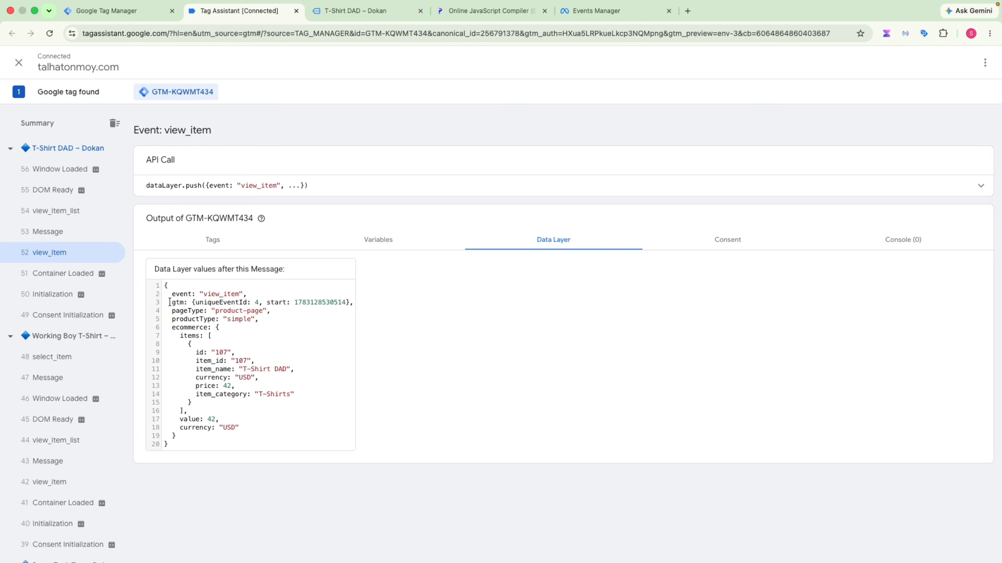
double_click(178, 327)
key(super+c)
click(137, 12)
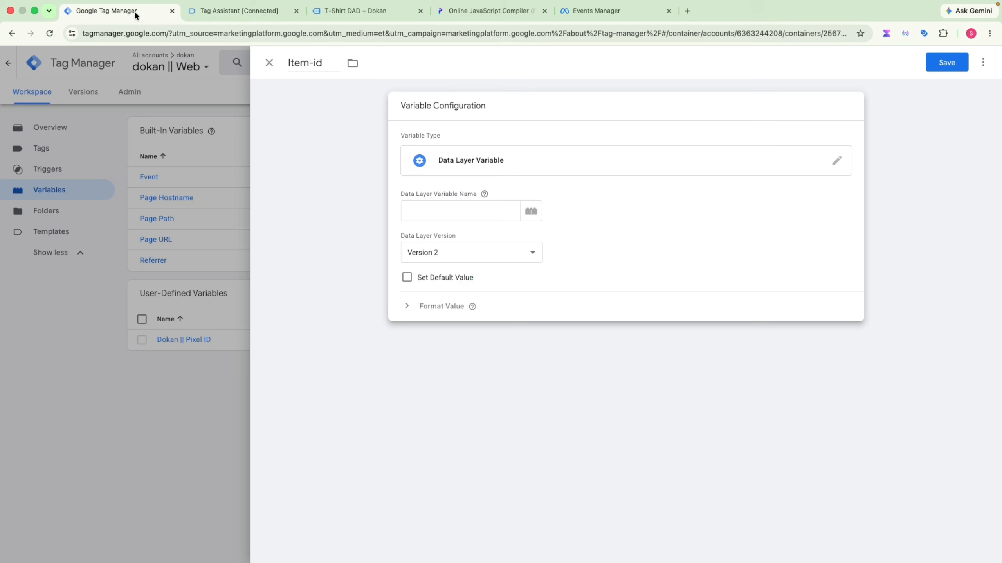
click(446, 209)
key(super+v)
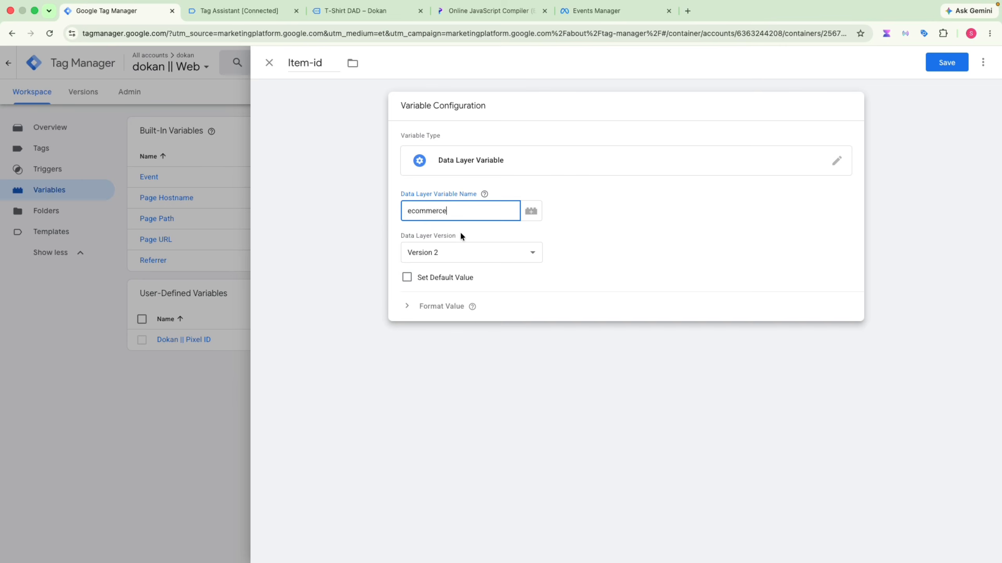
- Copy the items key from Tag Assistant and extend the Item-id variable's data layer path to ecommerce.items
click(237, 11)
click(219, 330)
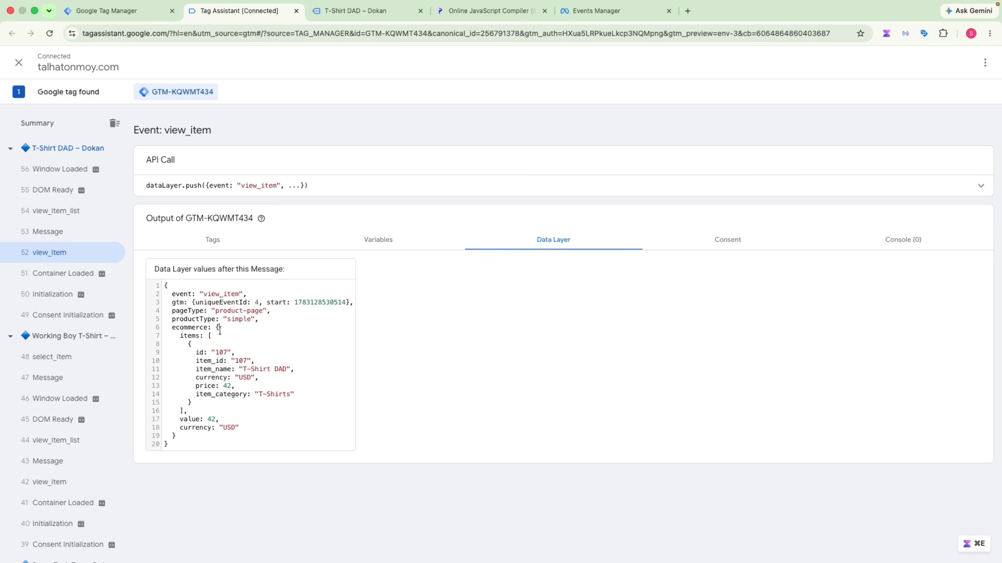
double_click(190, 336)
key(super+c)
key(super+alt+Left)
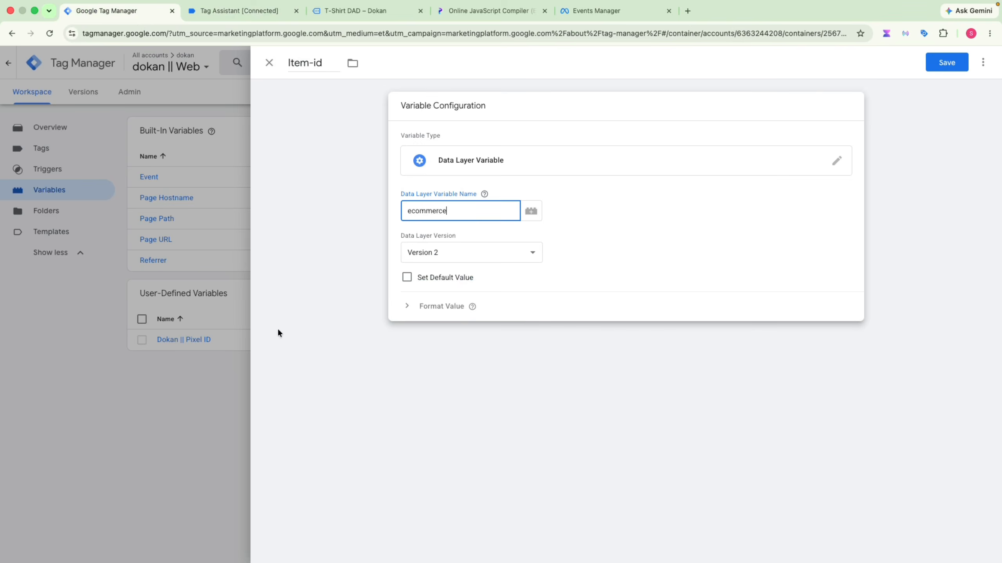
text(.)
key(super+v)
- Check the array bracket after items in Tag Assistant and extend the Item-id path to ecommerce.items[]
click(246, 10)
double_click(201, 337)
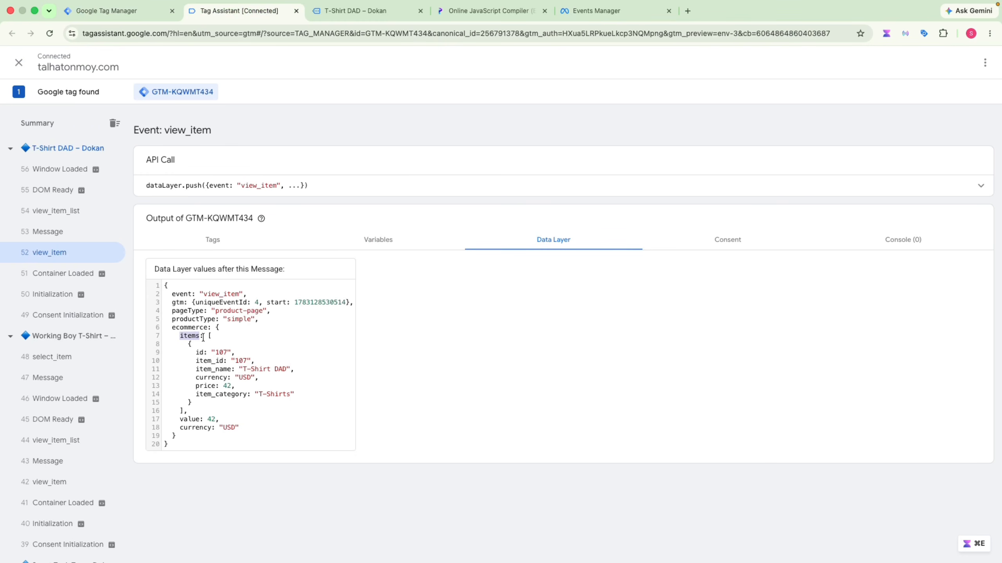
click(218, 336)
click(158, 16)
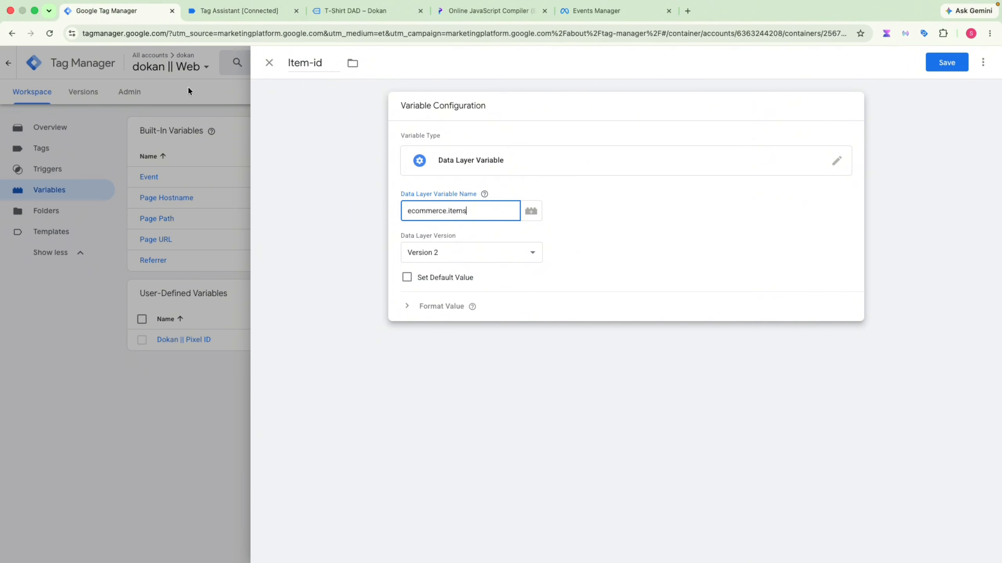
text([])
- Identify the product object inside the items array in Tag Assistant and insert index 0, making the Item-id path ecommerce.items[0]
click(240, 11)
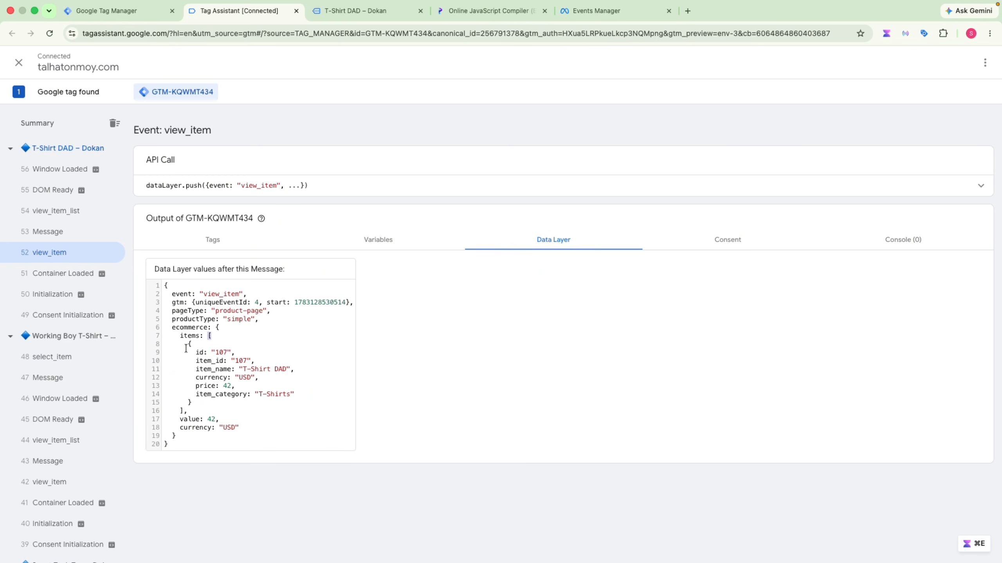
drag(187, 344, 212, 400)
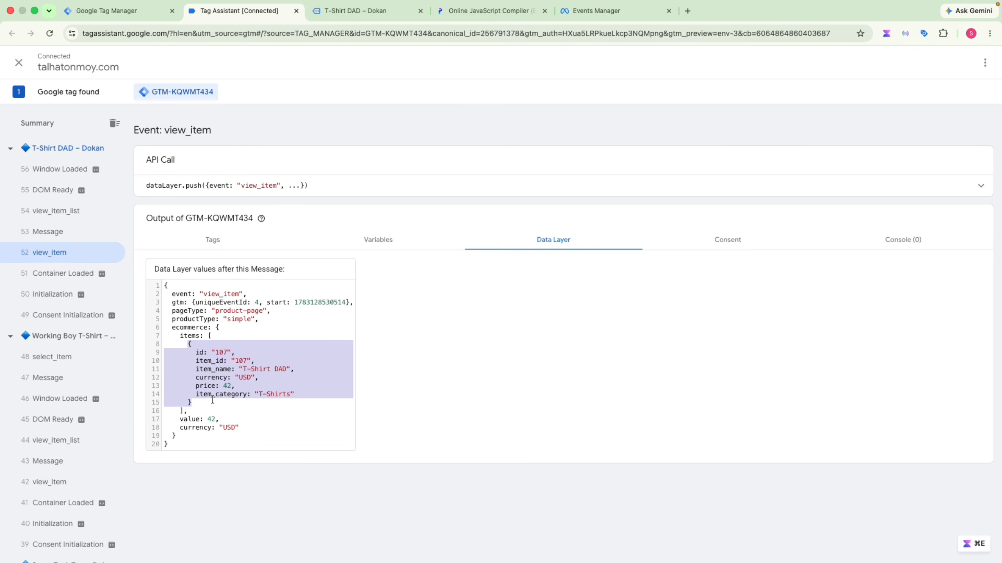
drag(188, 344, 216, 401)
click(191, 331)
drag(186, 344, 213, 401)
click(196, 362)
drag(188, 344, 215, 394)
click(133, 11)
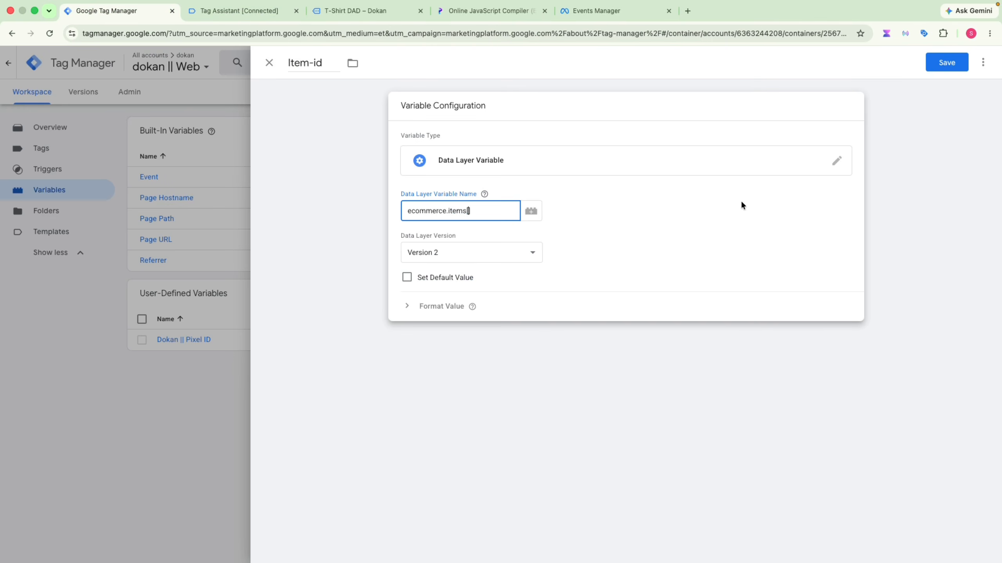
text(0)
- Locate item_id within the first items object, complete the Item-id path as ecommerce.items[0].item_id, and save the variable
click(244, 14)
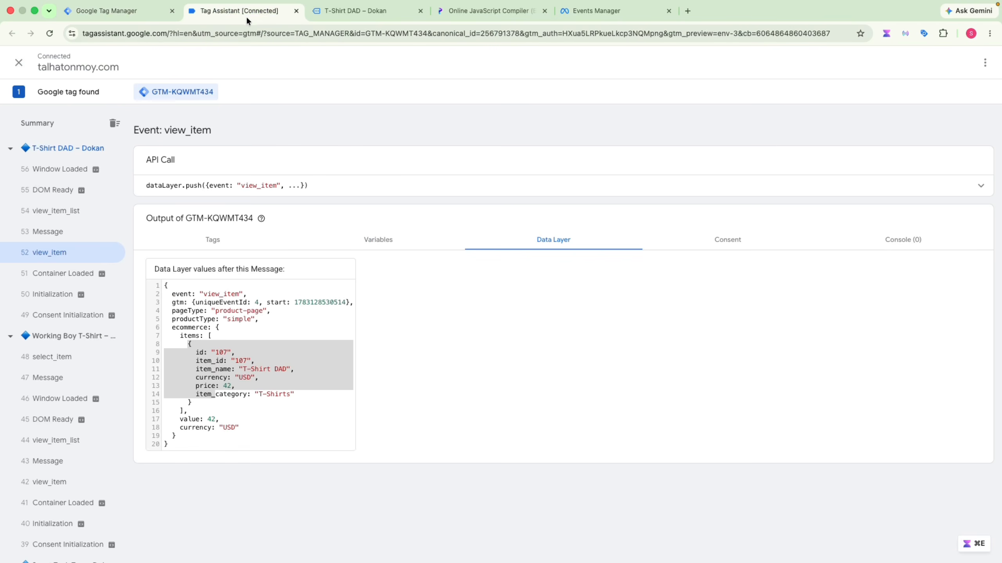
click(233, 358)
double_click(210, 361)
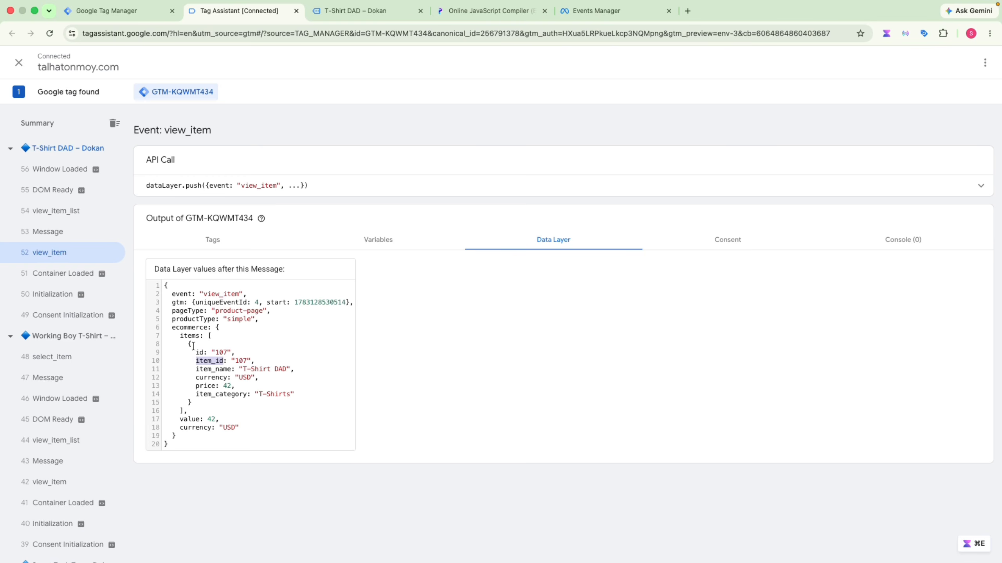
drag(189, 344, 195, 400)
click(196, 350)
drag(189, 345, 195, 377)
double_click(208, 361)
click(153, 12)
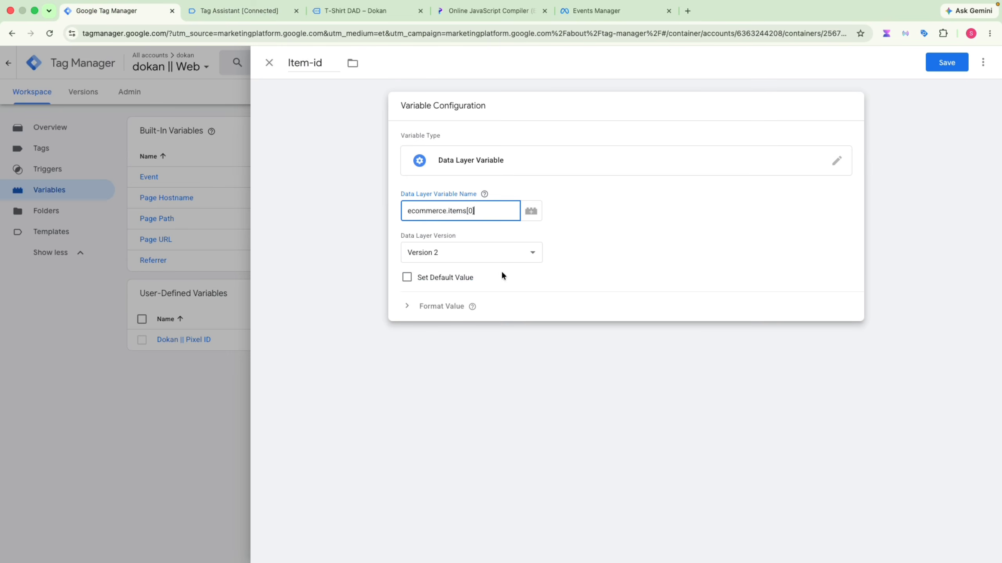
text(.item_id)
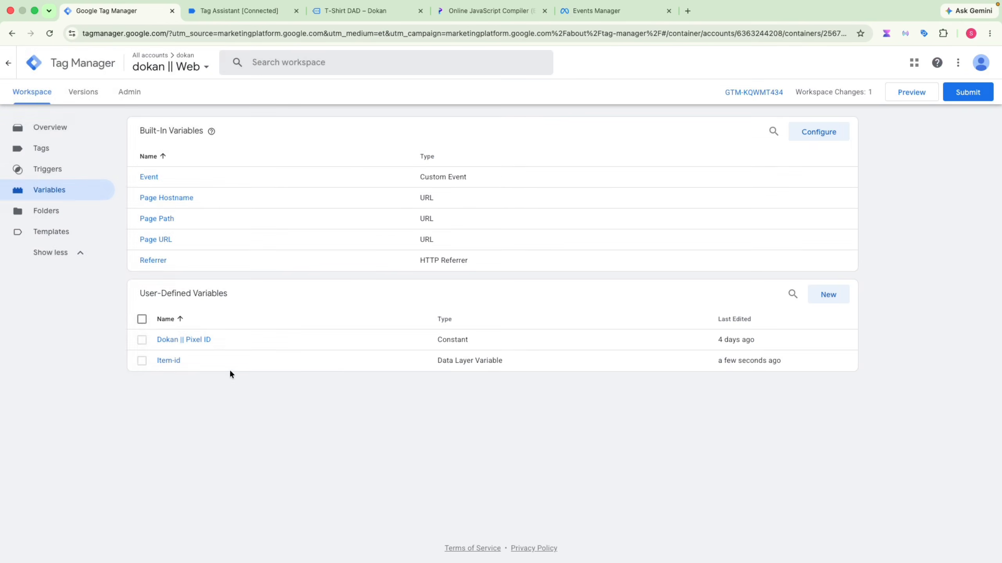
- Create a user-defined variable named Item-name for the data layer's item_name, with type Data Layer Variable
click(239, 11)
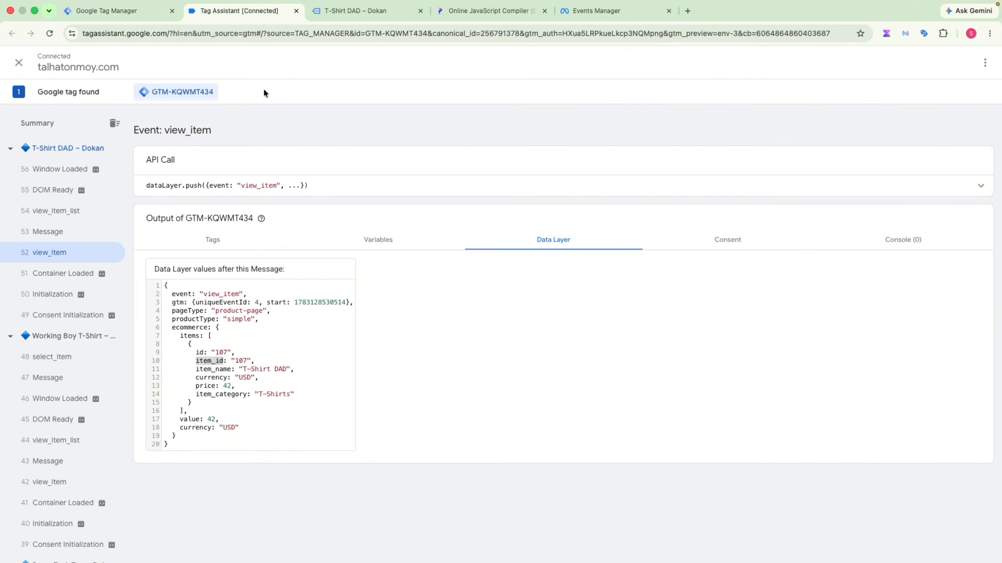
double_click(205, 370)
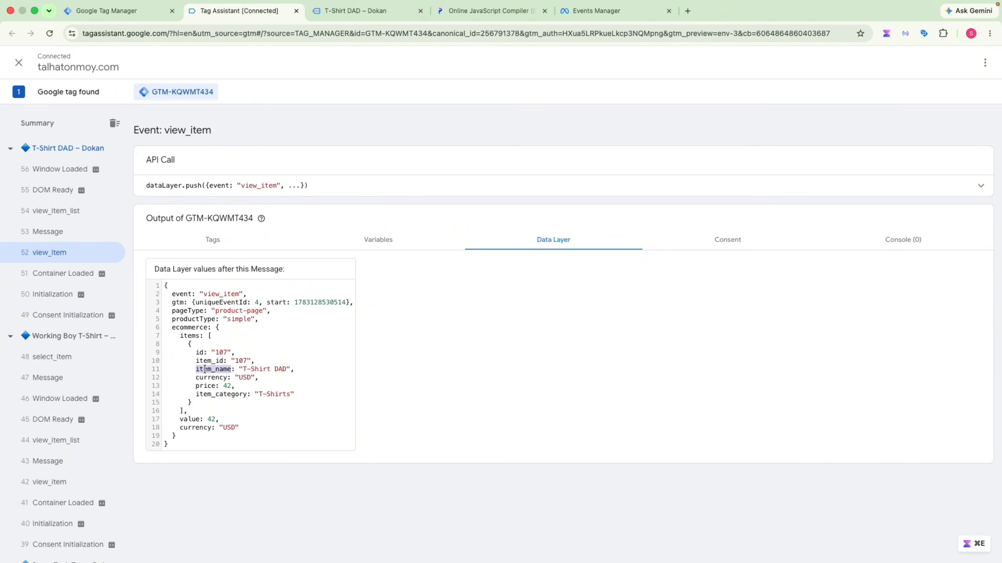
key(ctrl+shift+Tab)
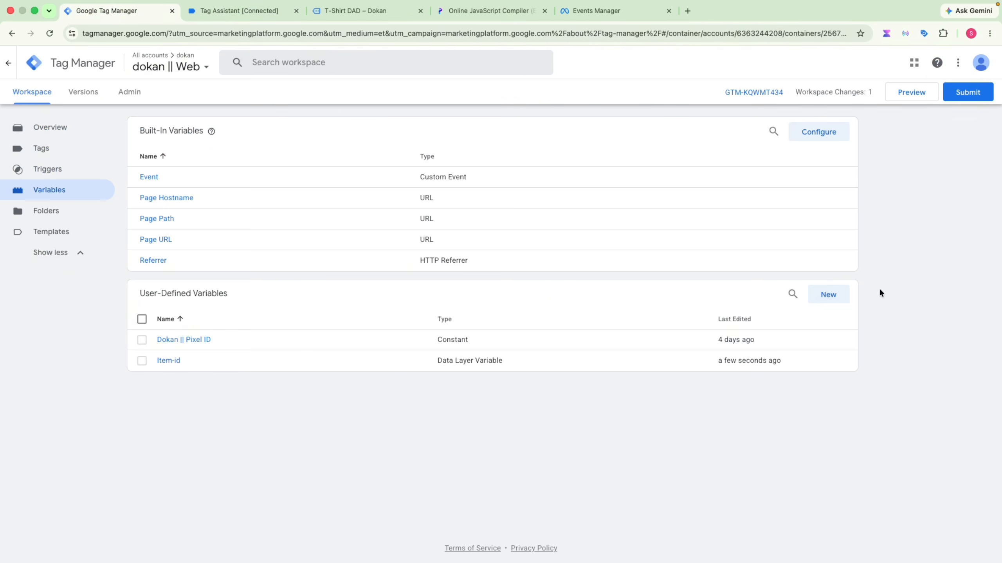
click(828, 294)
click(336, 63)
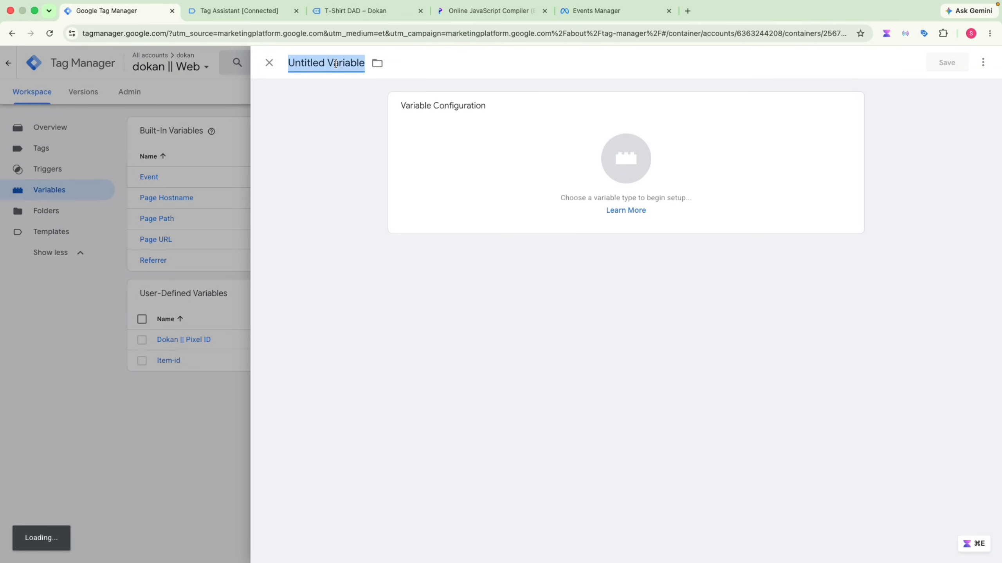
key(BackSpace)
text(Item-name)
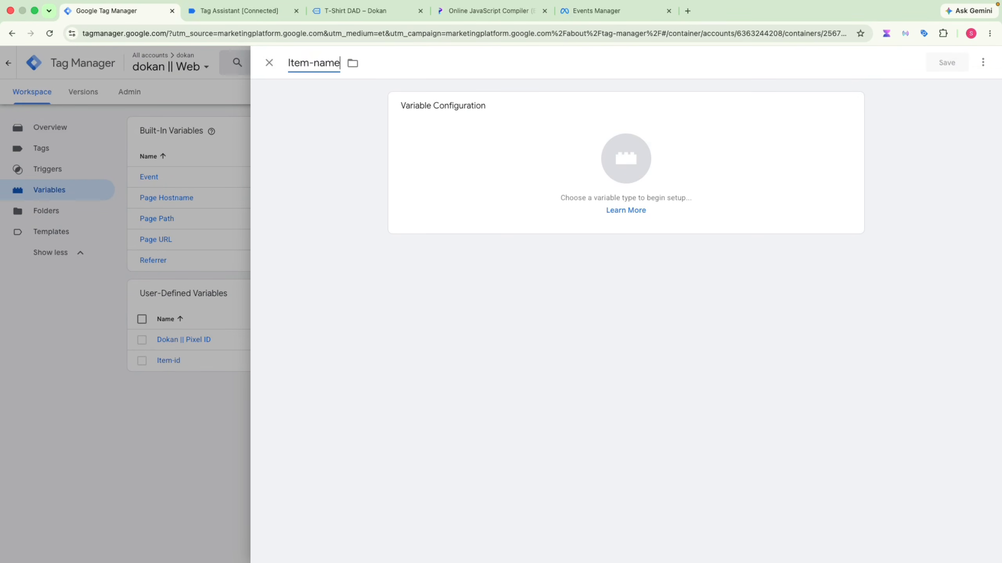
click(658, 149)
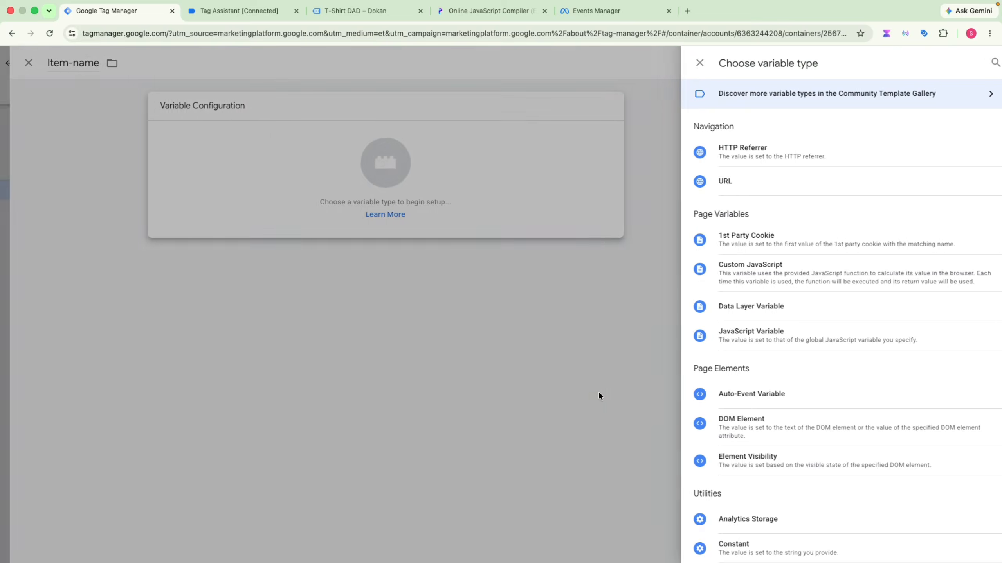
click(745, 303)
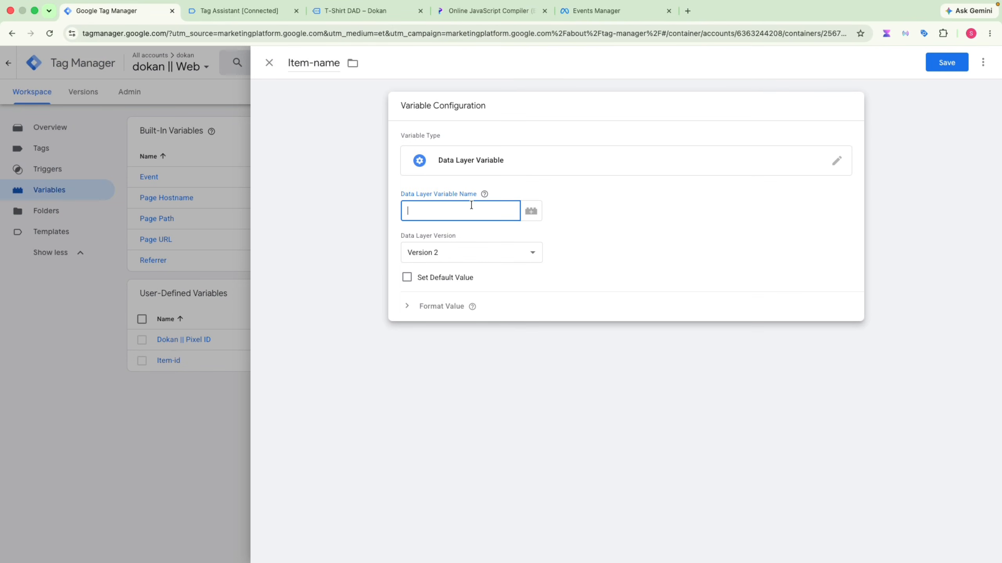
- Copy the ecommerce key from Tag Assistant's view_item data layer into the Item-name variable's Data Layer Variable Name
click(247, 14)
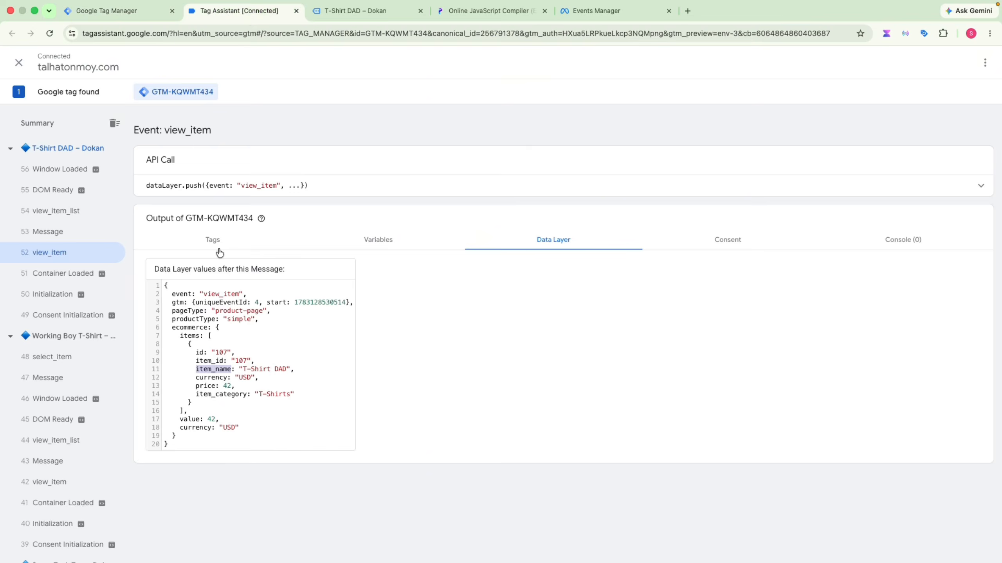
drag(164, 286, 192, 444)
click(192, 444)
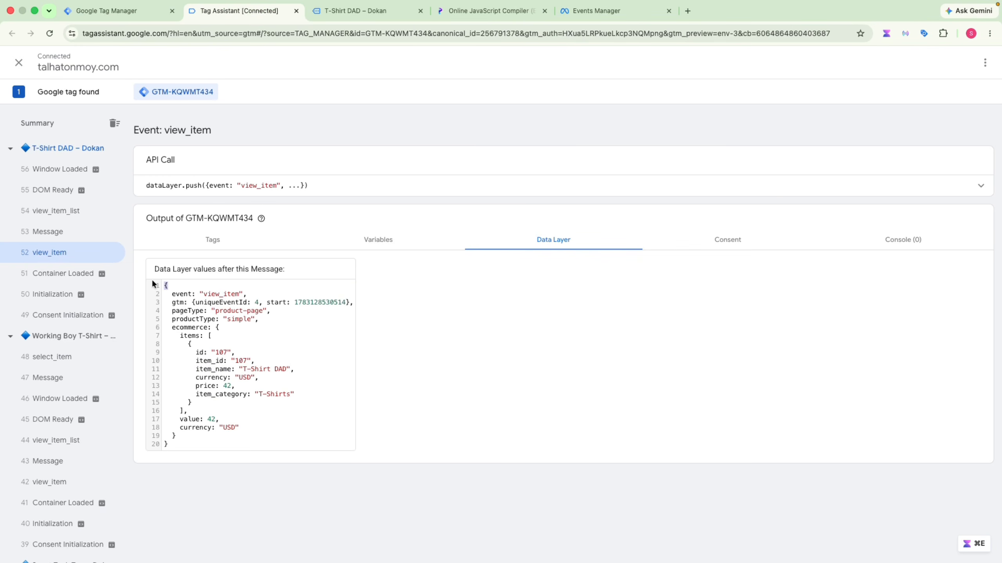
double_click(190, 328)
key(super+c)
click(118, 11)
key(super+v)
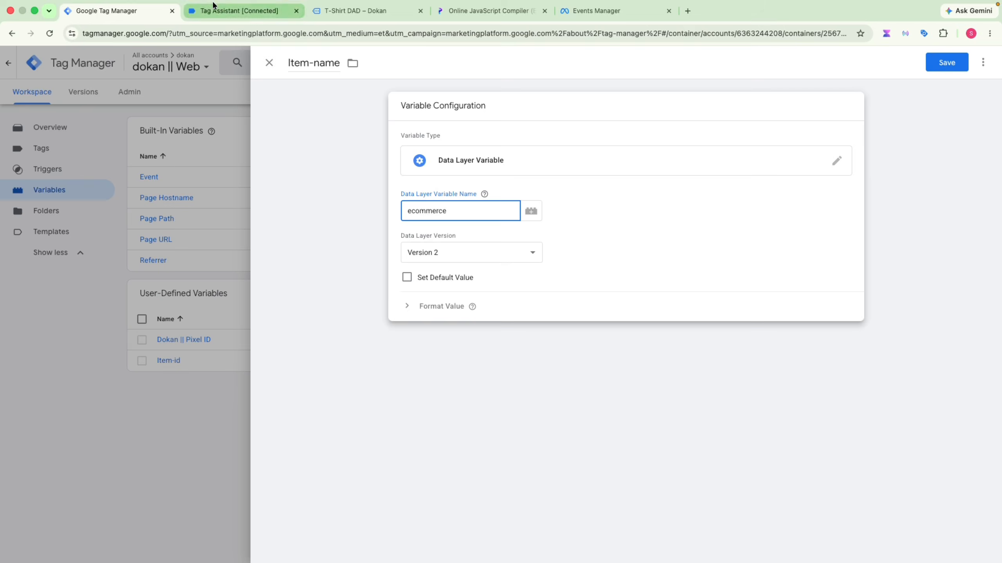
- Copy the items key nested inside ecommerce and extend the Item-name variable's data layer path to ecommerce.items
click(220, 11)
double_click(217, 328)
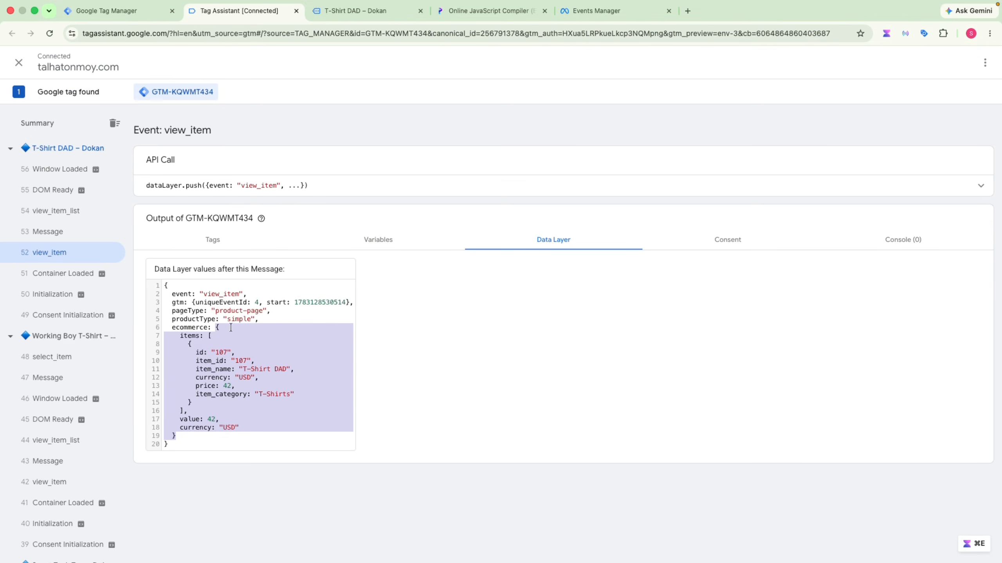
click(193, 14)
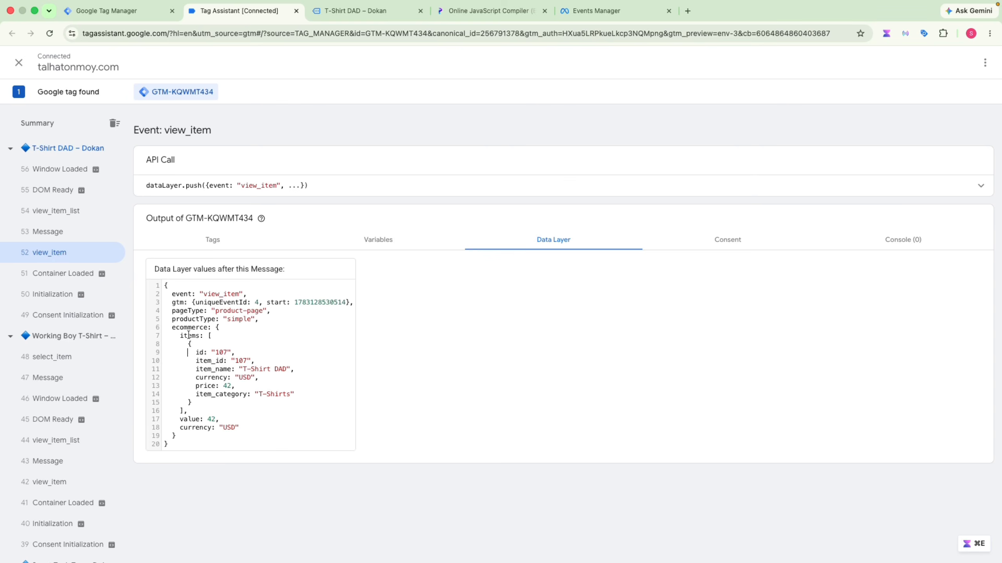
double_click(189, 336)
key(super+c)
click(105, 11)
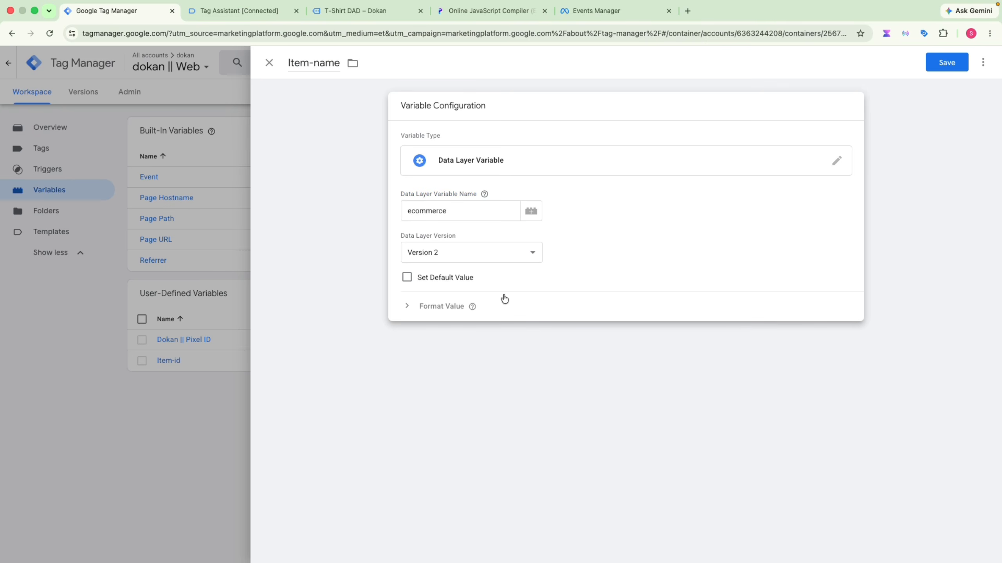
click(482, 209)
text(.)
key(super+v)
- Check the extent of the items array in Tag Assistant and append empty square brackets to the Item-name path
click(232, 12)
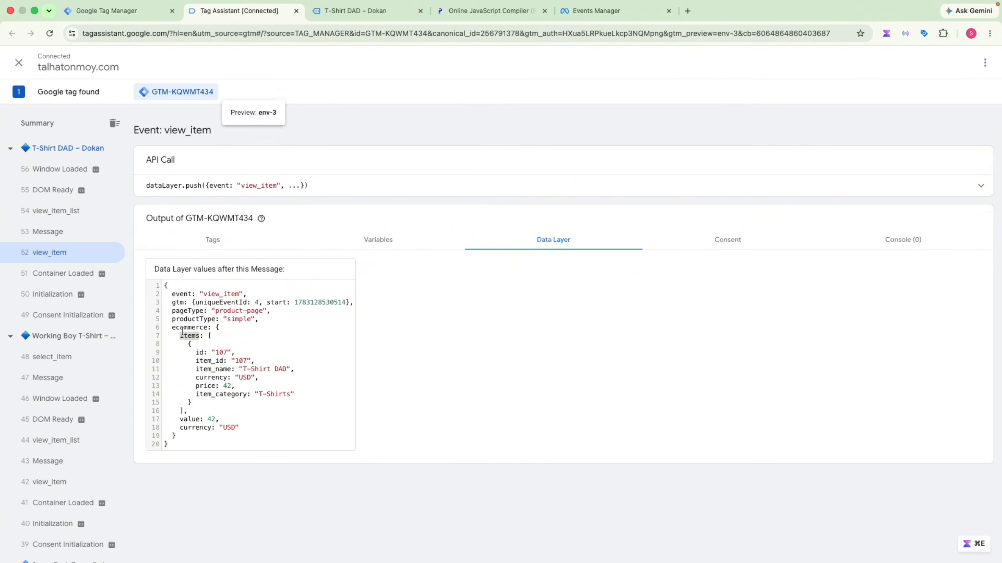
click(196, 343)
drag(208, 336, 202, 407)
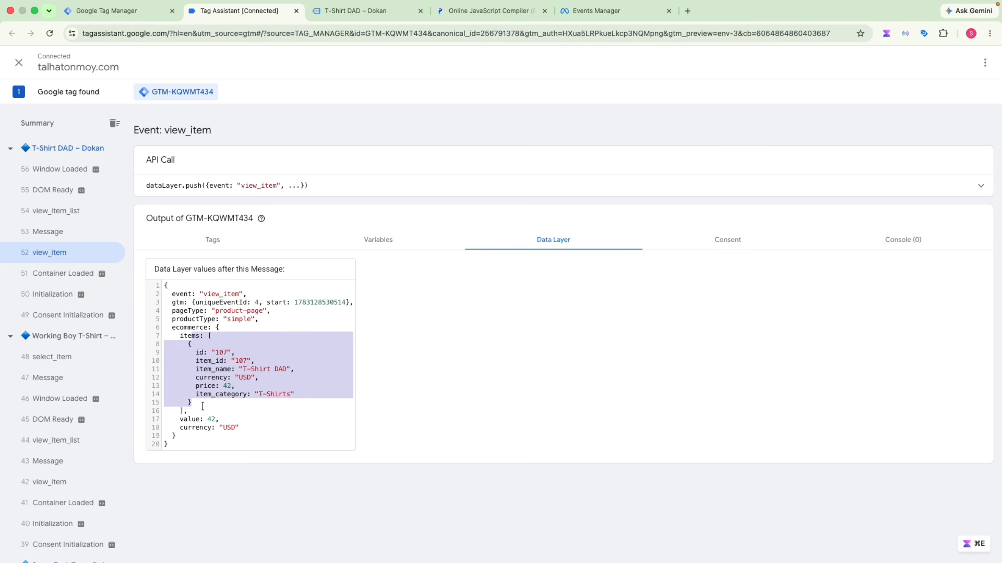
click(204, 354)
click(118, 10)
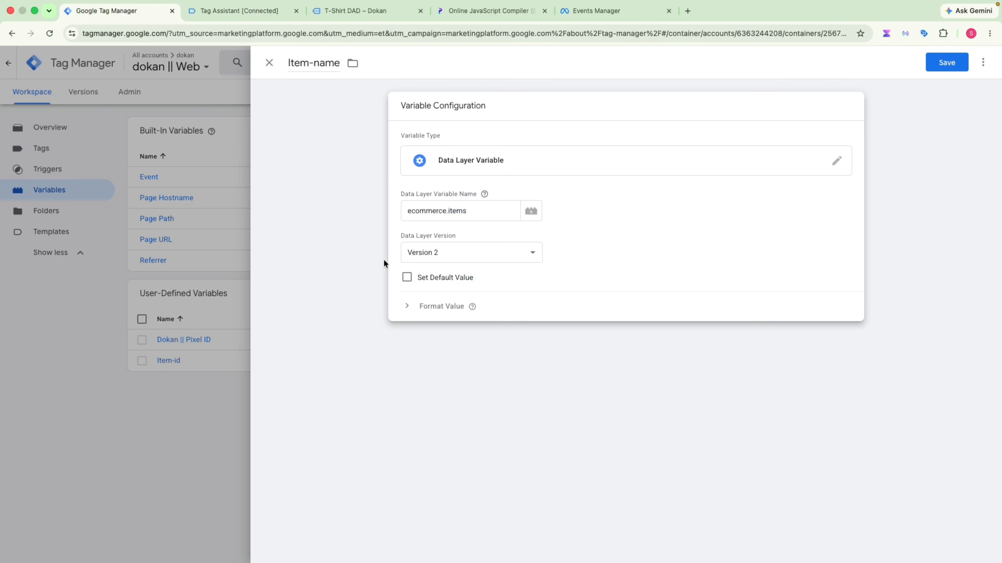
click(495, 213)
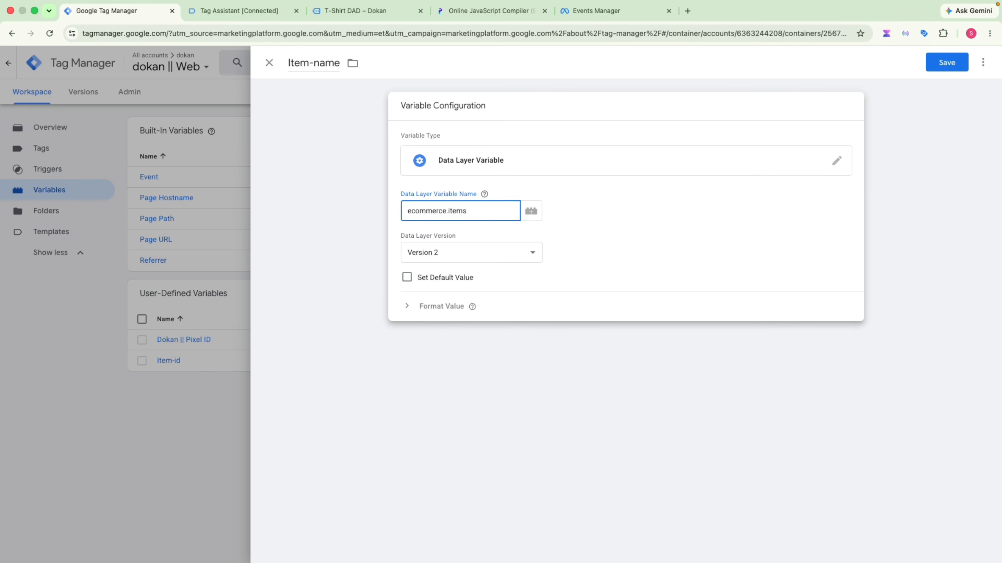
- Examine the object inside the items array of Tag Assistant's view_item data layer against the Item-name variable's path
click(243, 10)
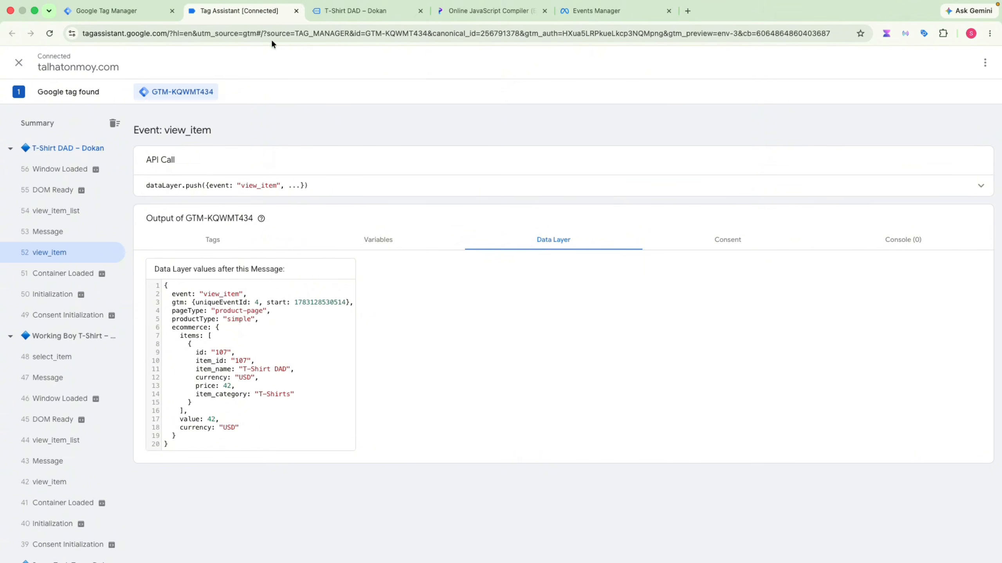
drag(213, 335, 209, 401)
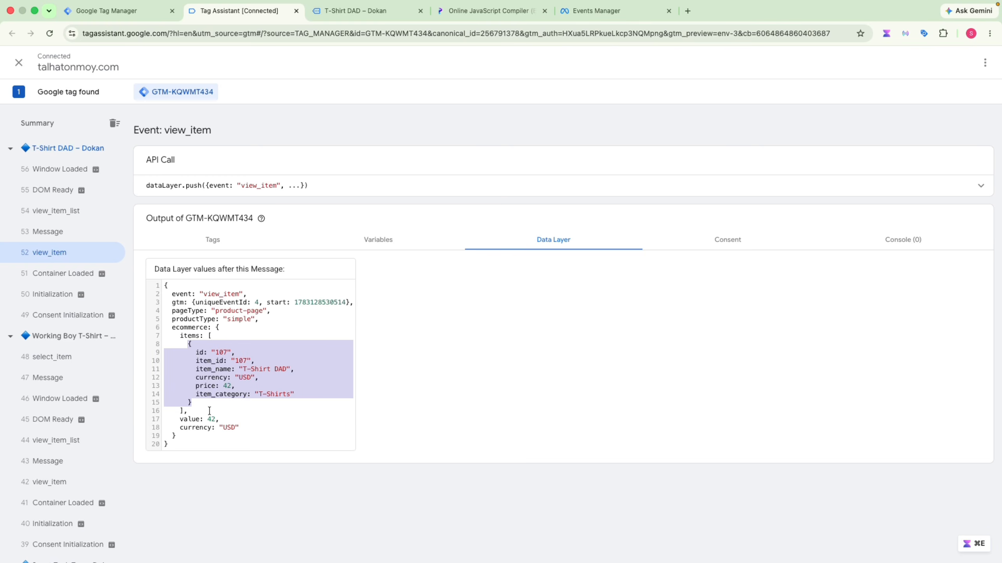
click(201, 361)
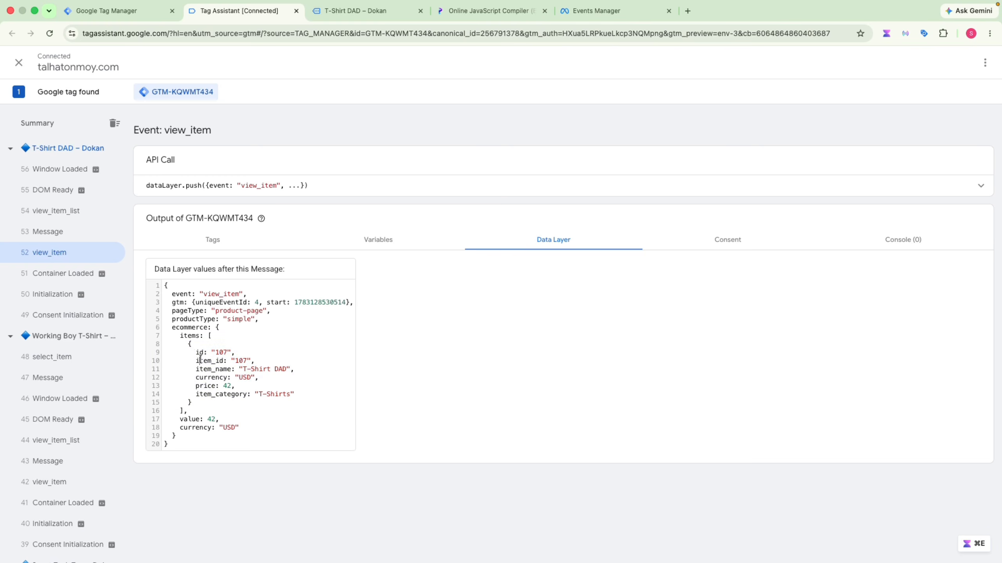
drag(187, 343, 216, 394)
click(223, 334)
drag(185, 346, 194, 404)
click(118, 11)
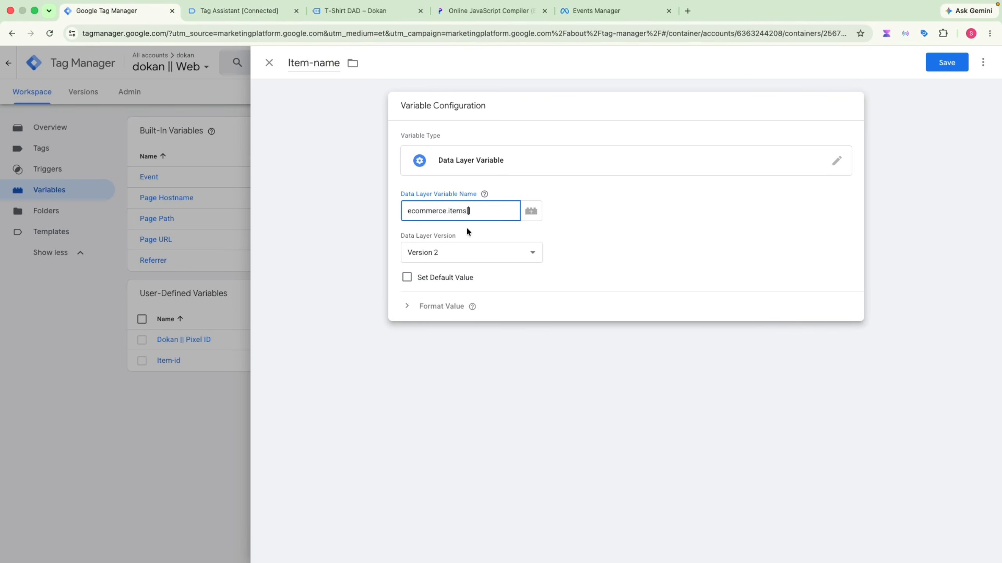
click(248, 12)
click(182, 359)
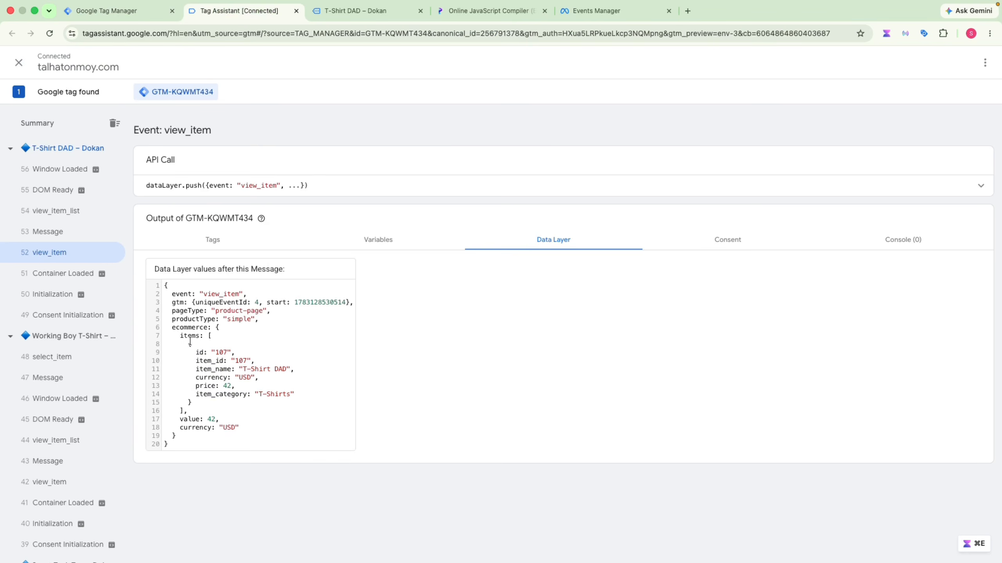
drag(190, 342, 218, 397)
click(193, 345)
- Copy the item_name key from Tag Assistant, complete the Item-name path as ecommerce.items[0].item_name, and save the variable in Tag Manager
double_click(211, 370)
key(super+c)
key(ctrl+shift+Tab)
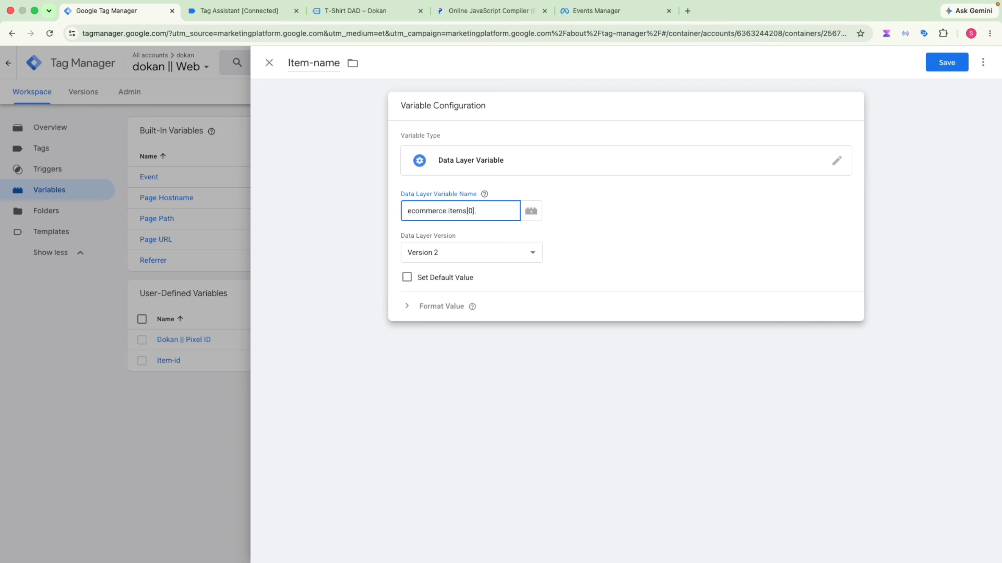
key(super+v)
click(943, 66)
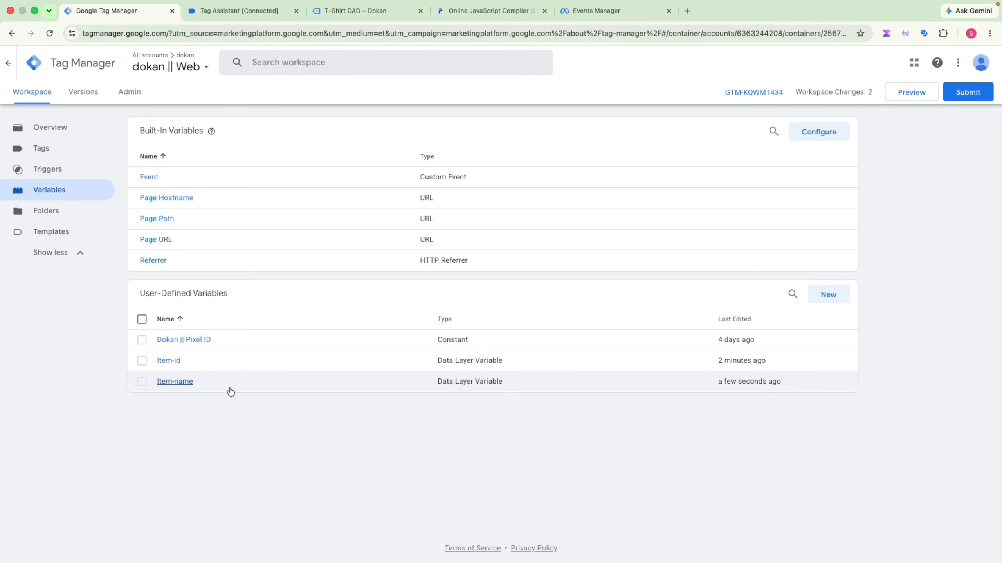
- Look up the item's currency key in Tag Assistant and duplicate the Item-name variable in Tag Manager
click(175, 381)
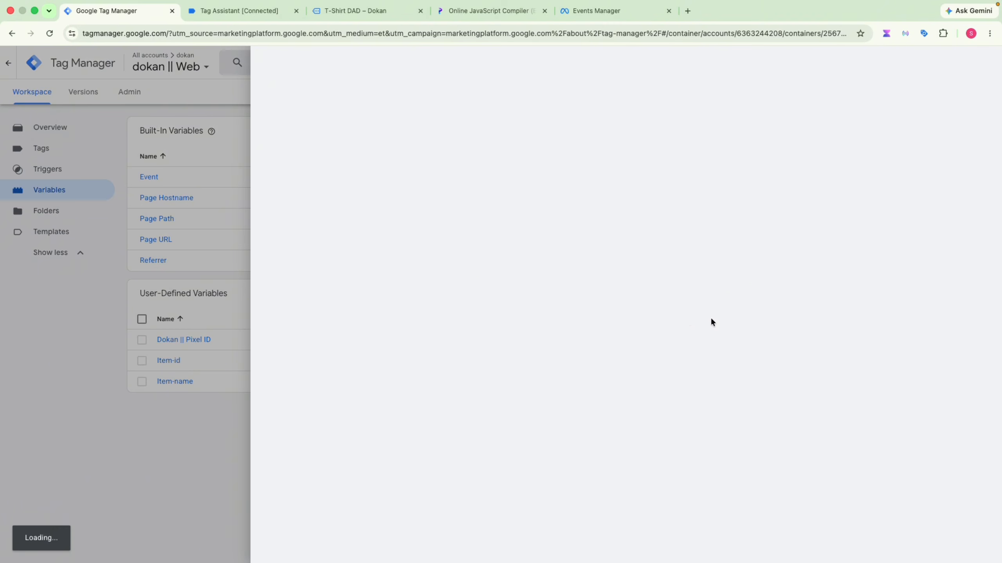
key(ctrl+Tab)
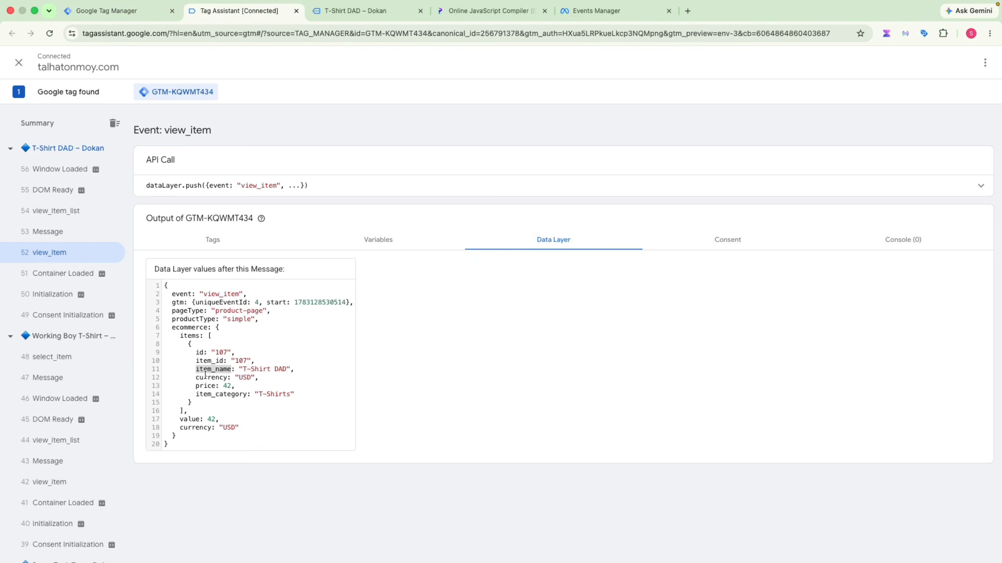
double_click(205, 377)
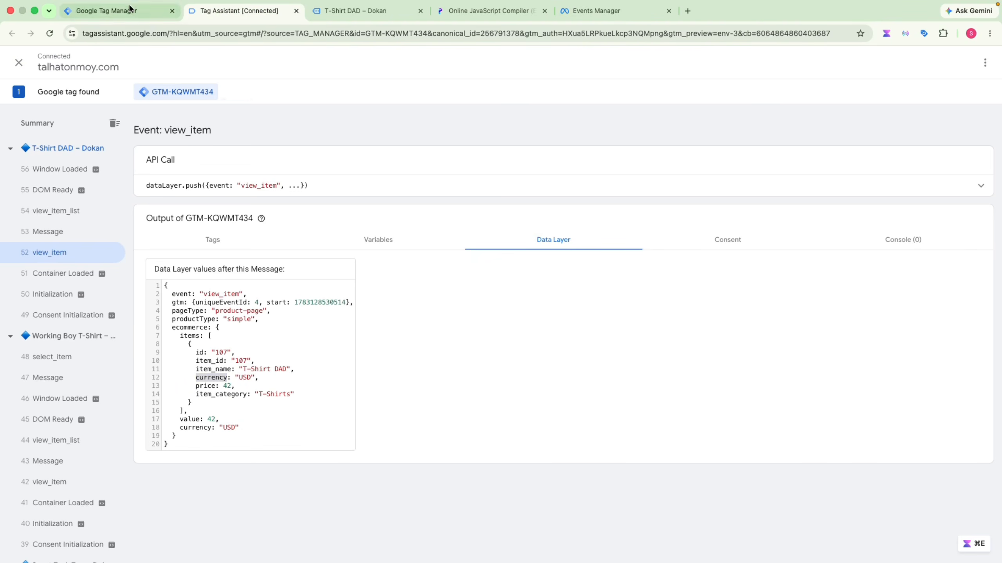
click(114, 11)
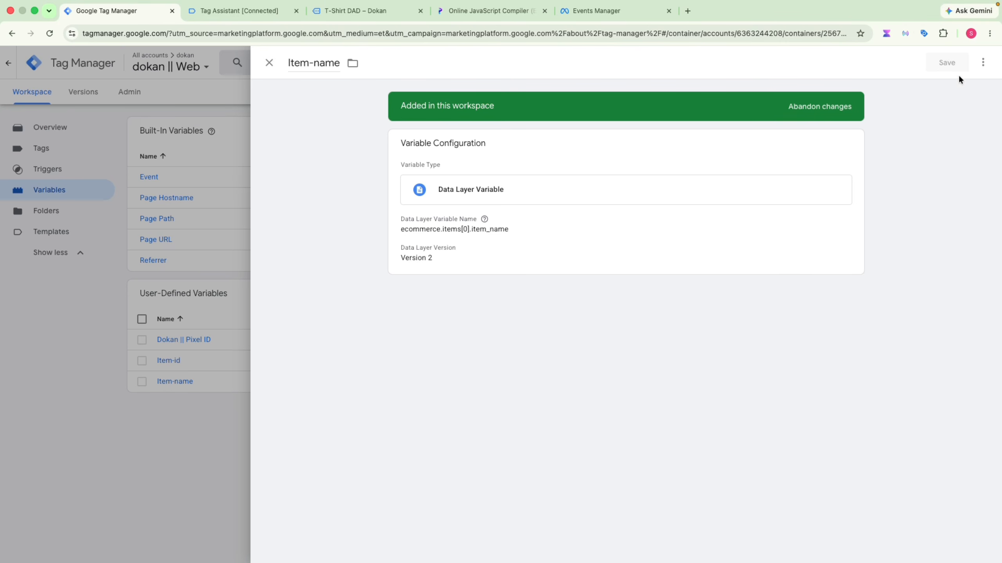
click(982, 62)
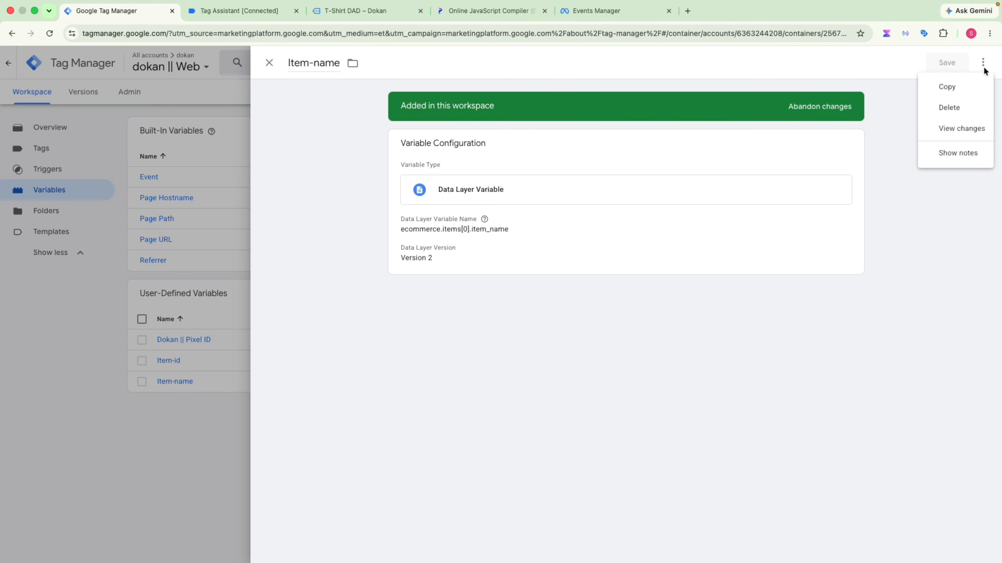
click(866, 95)
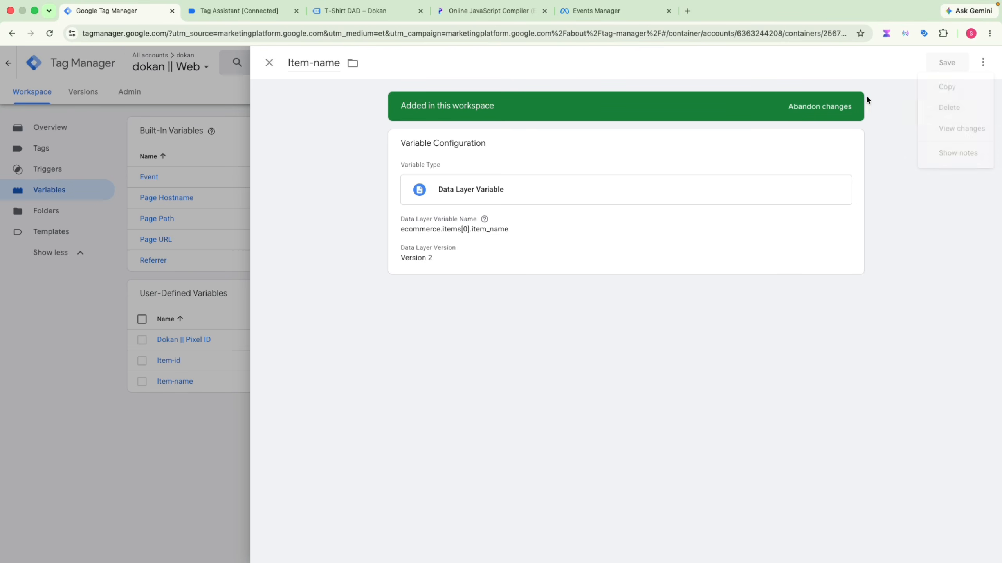
click(984, 65)
click(948, 87)
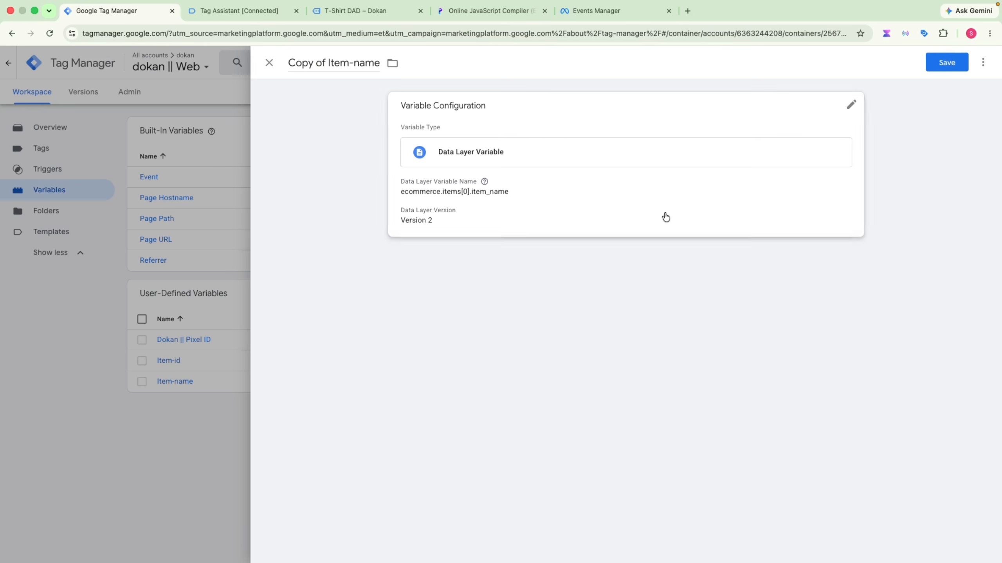
- Rename the duplicated variable as Item-currency
click(347, 61)
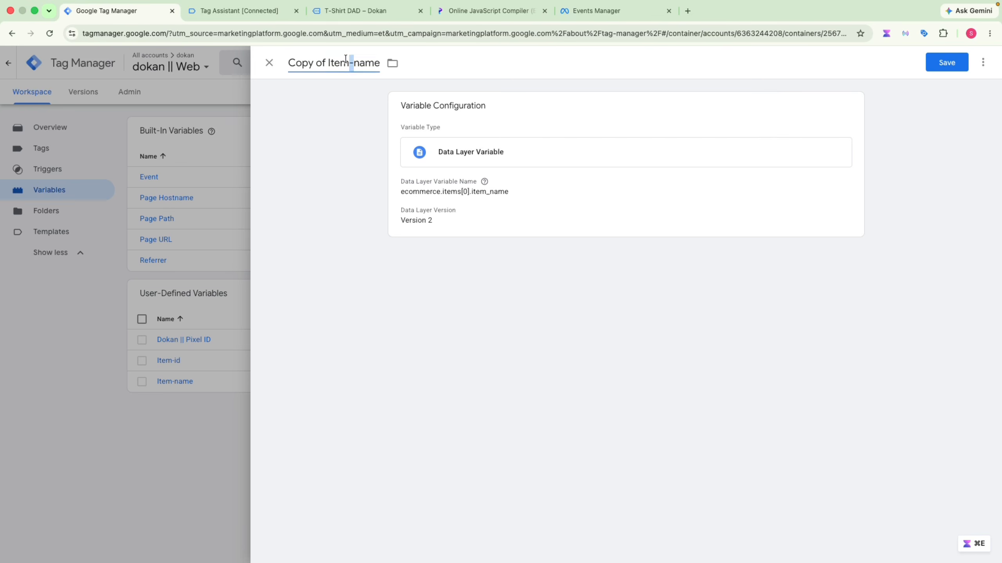
key(super+a)
text(Item-Current)
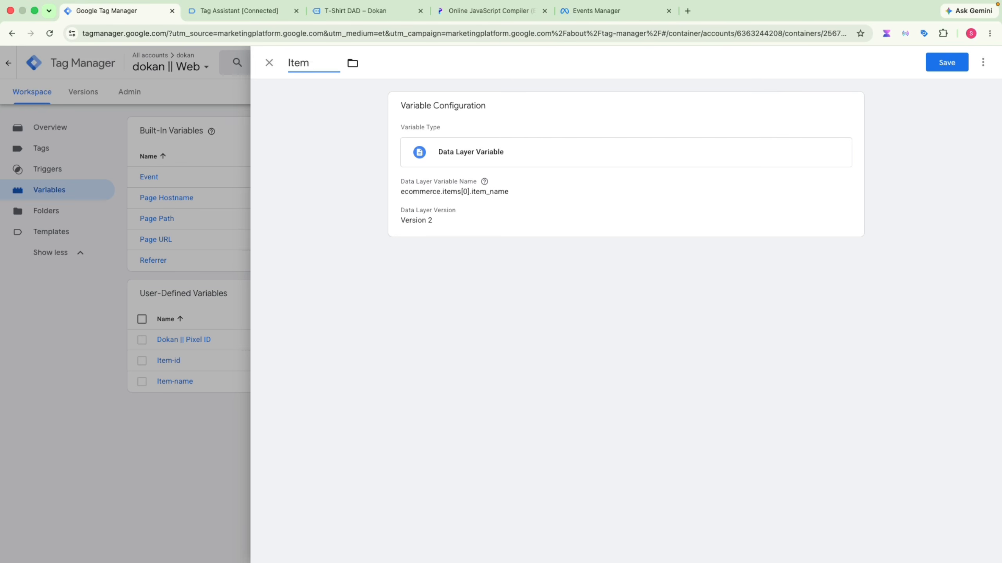
key(BackSpace)
key(BackSpace)
key(BackSpace)
key(BackSpace)
key(BackSpace)
key(BackSpace)
key(BackSpace)
text(currency)
- Remove item_name from the Item-currency variable's data layer path, keeping the ecommerce.items[0]. prefix
click(469, 155)
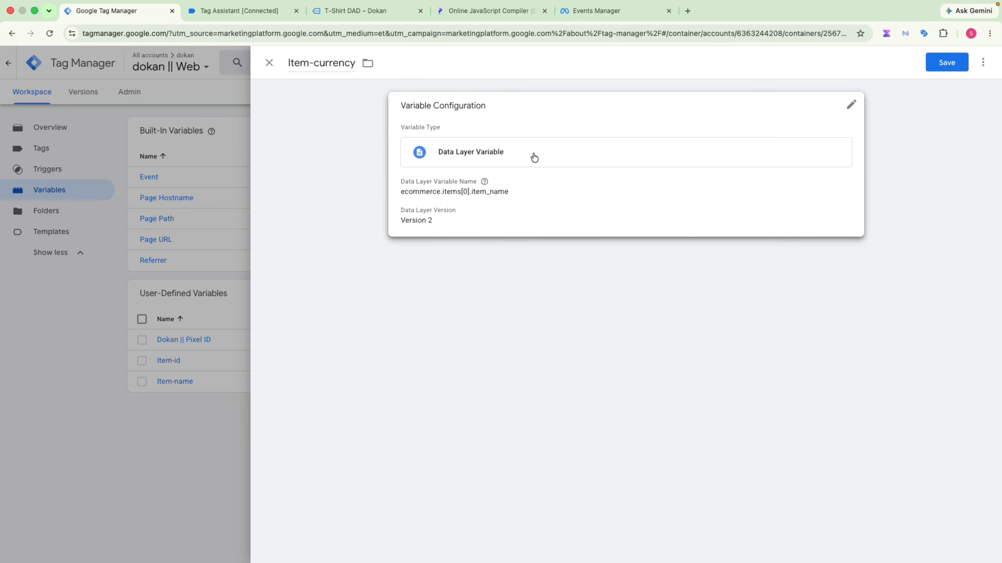
click(498, 196)
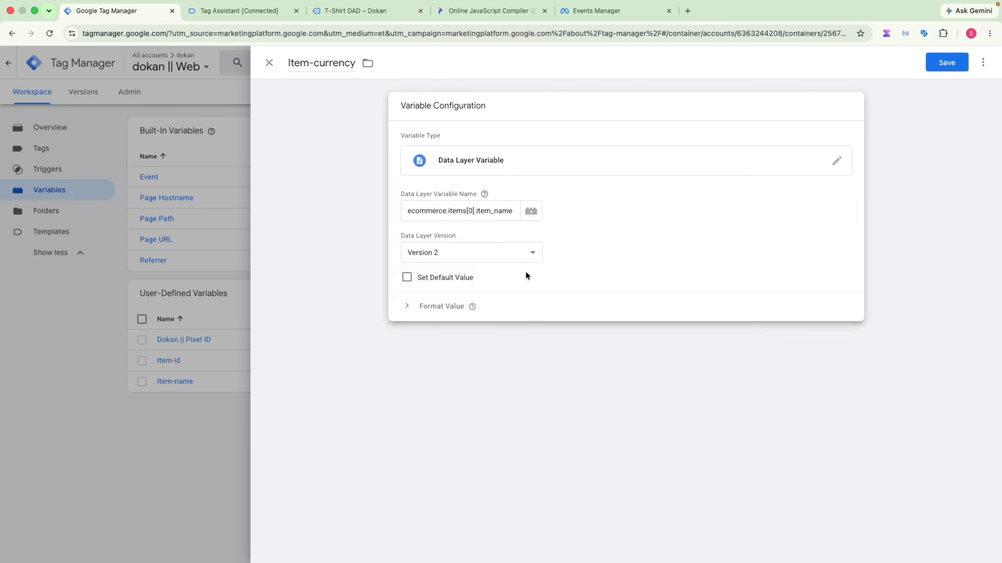
click(499, 211)
drag(476, 212, 517, 210)
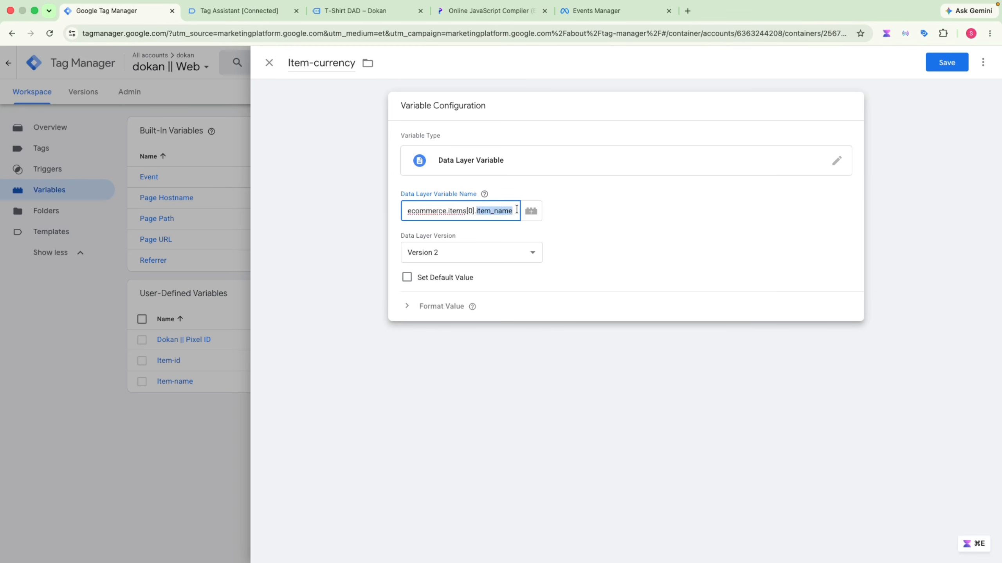
key(BackSpace)
key(super+v)
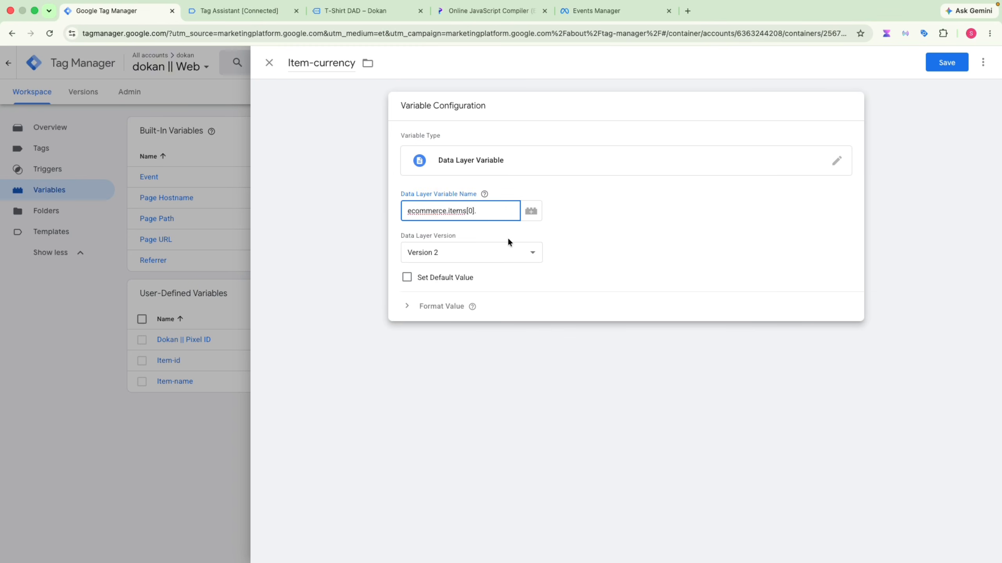
- Copy the item's currency key from Tag Assistant, complete the Item-currency path as ecommerce.items[0].currency, and save the variable
click(239, 11)
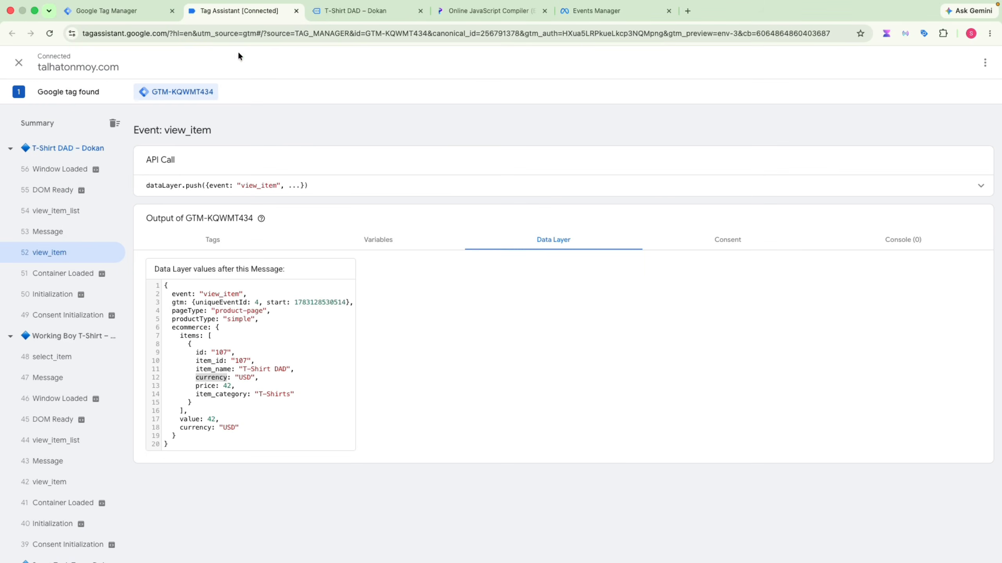
double_click(218, 371)
double_click(215, 378)
click(140, 12)
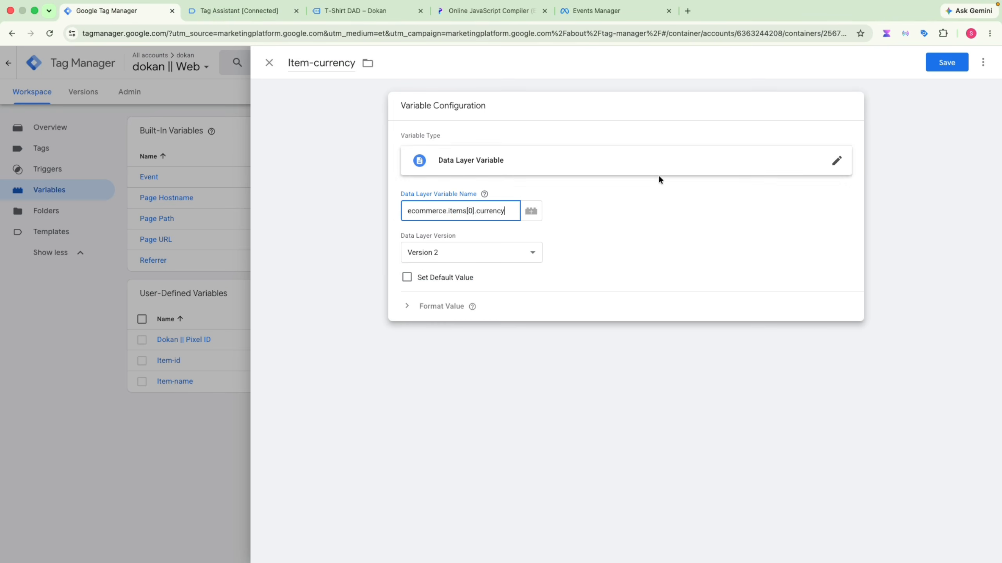
click(863, 131)
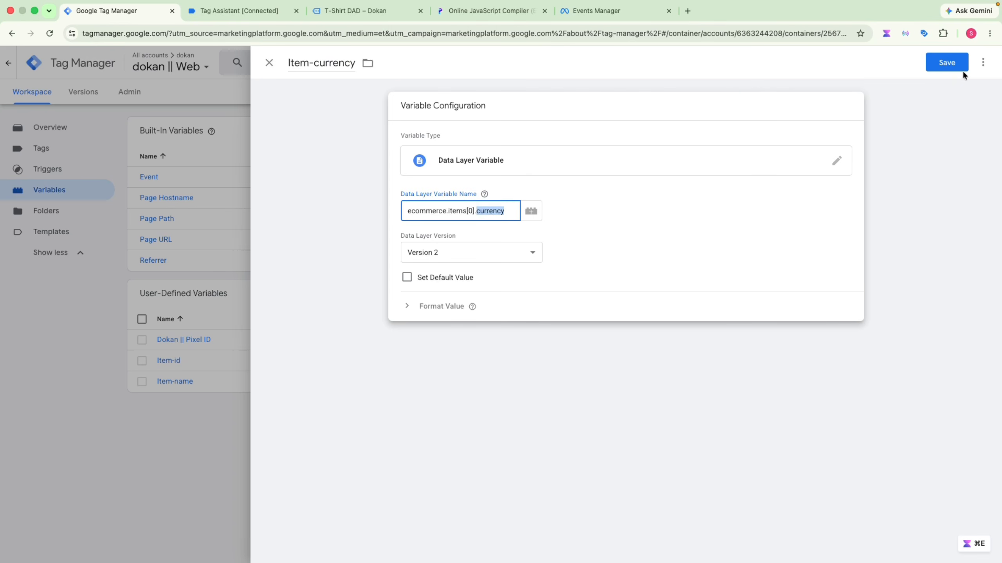
click(946, 65)
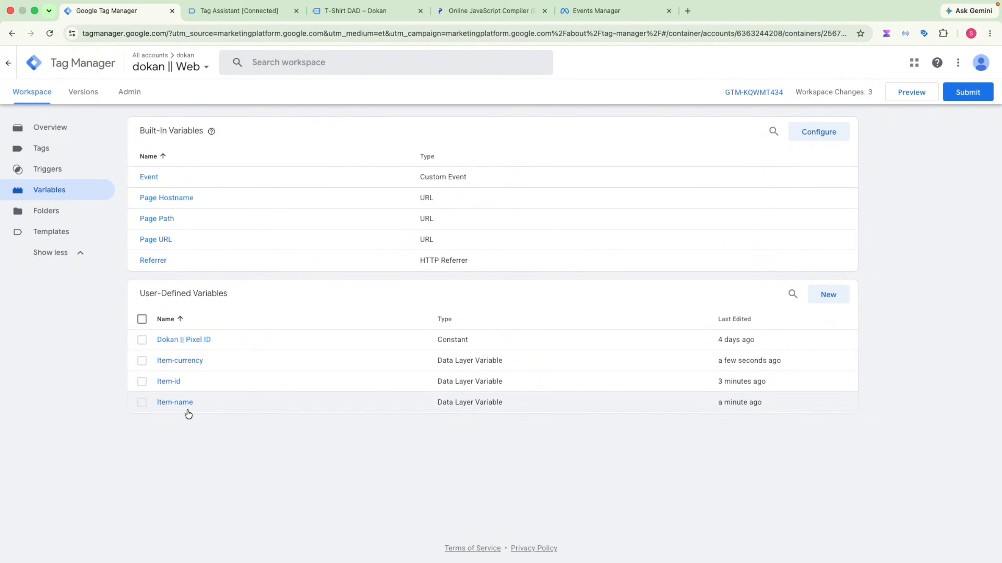
- Look up the price key in Tag Assistant, then duplicate the Item-currency variable in Tag Manager under the name Item-price
click(208, 12)
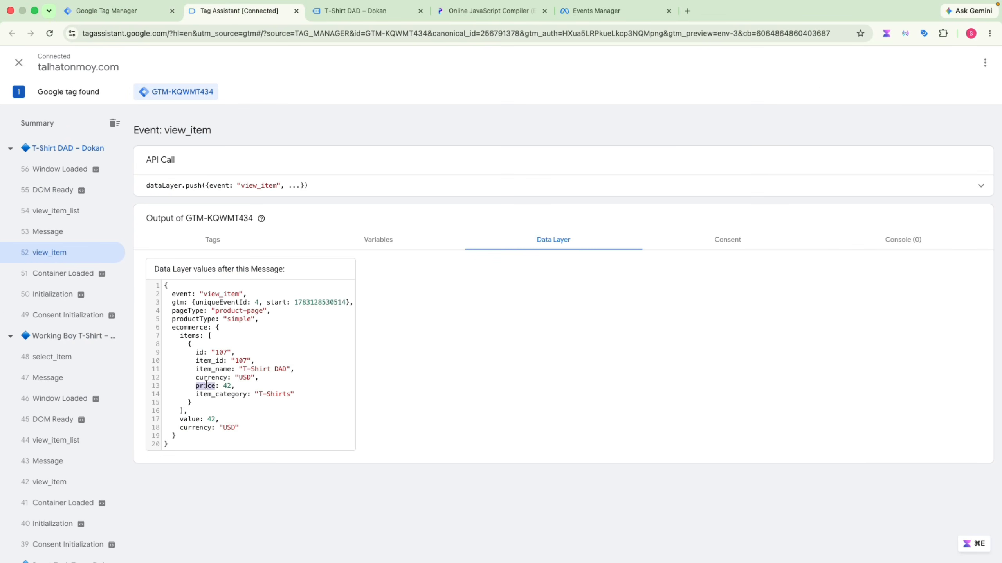
click(119, 11)
click(828, 296)
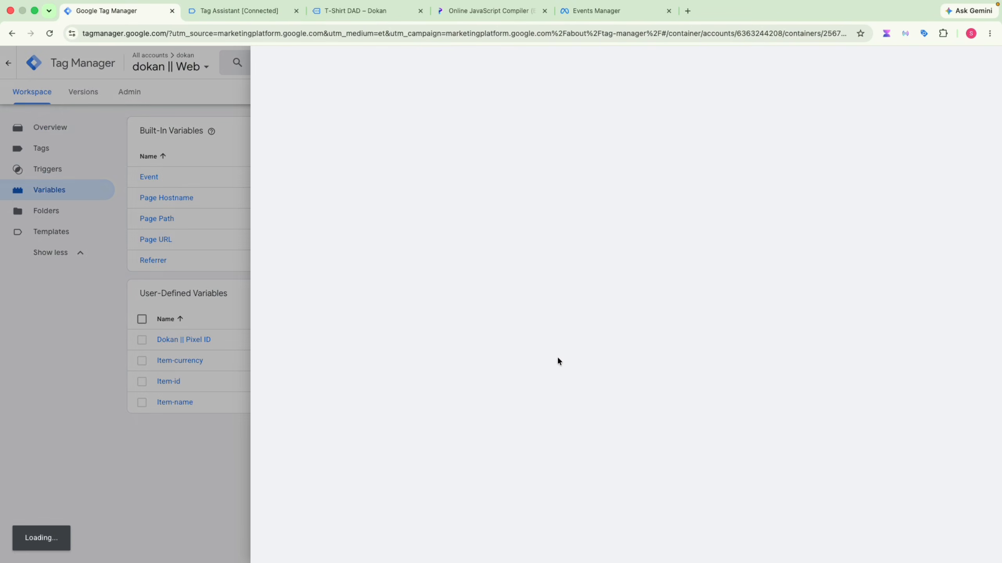
click(269, 62)
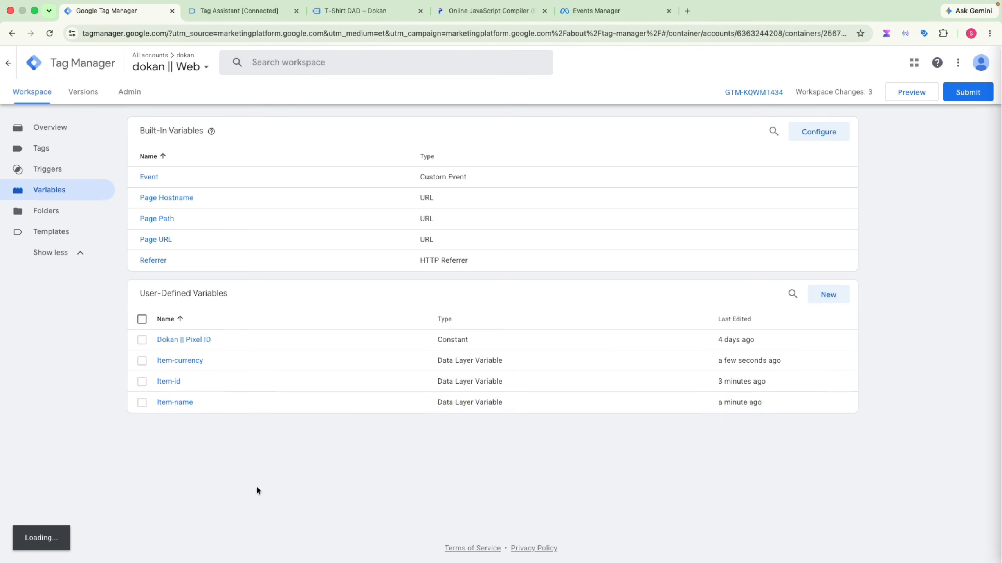
click(182, 362)
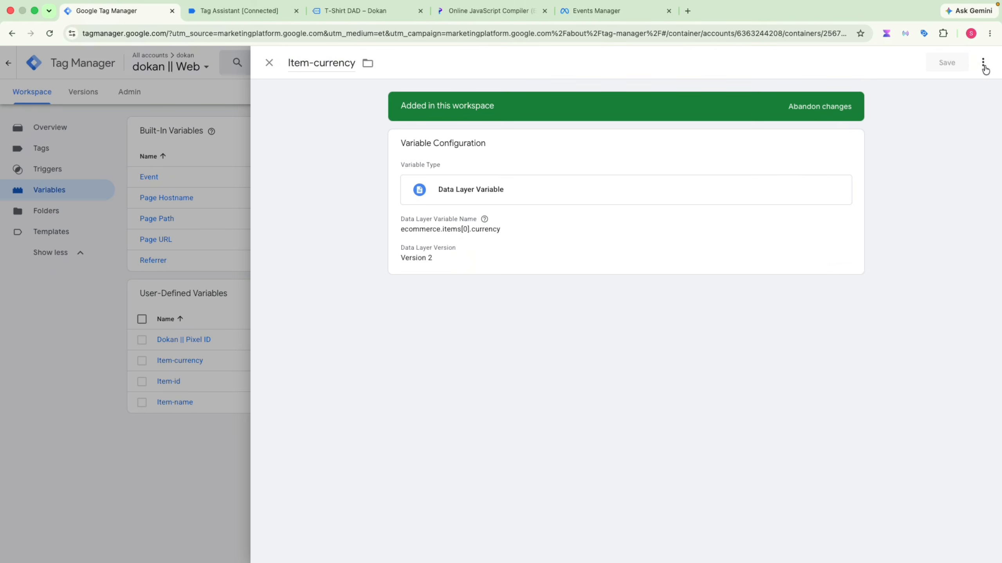
click(983, 62)
click(941, 95)
drag(394, 63, 274, 73)
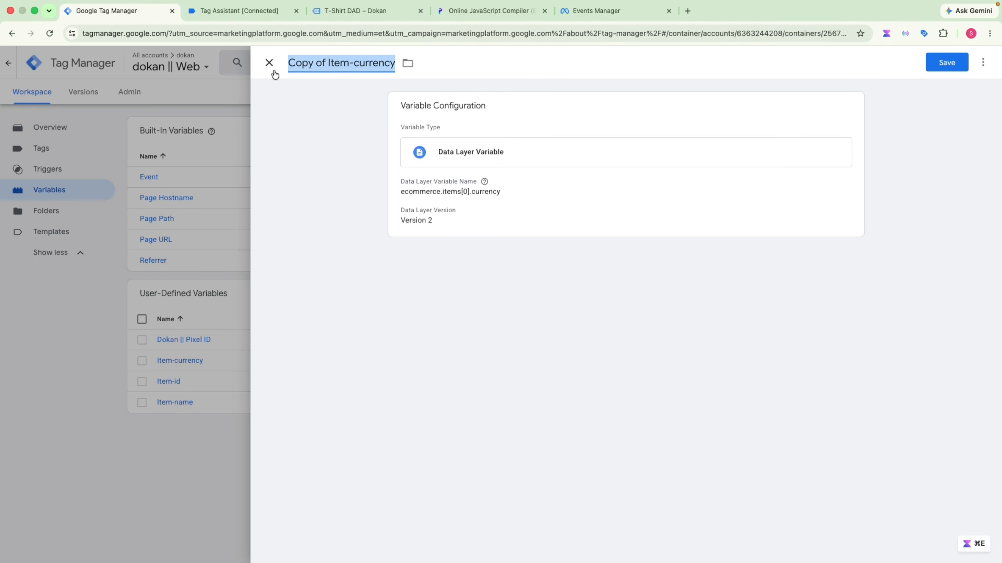
text(Item-price)
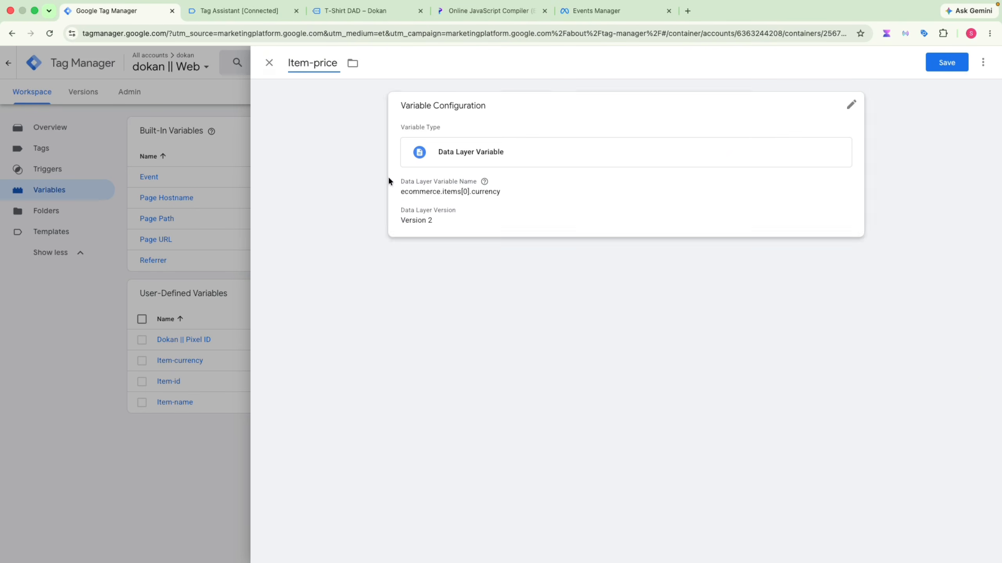
- Set the Item-price data layer path to ecommerce.items[0].price, check the key against Tag Assistant, and save the variable
click(433, 203)
double_click(490, 210)
text(price)
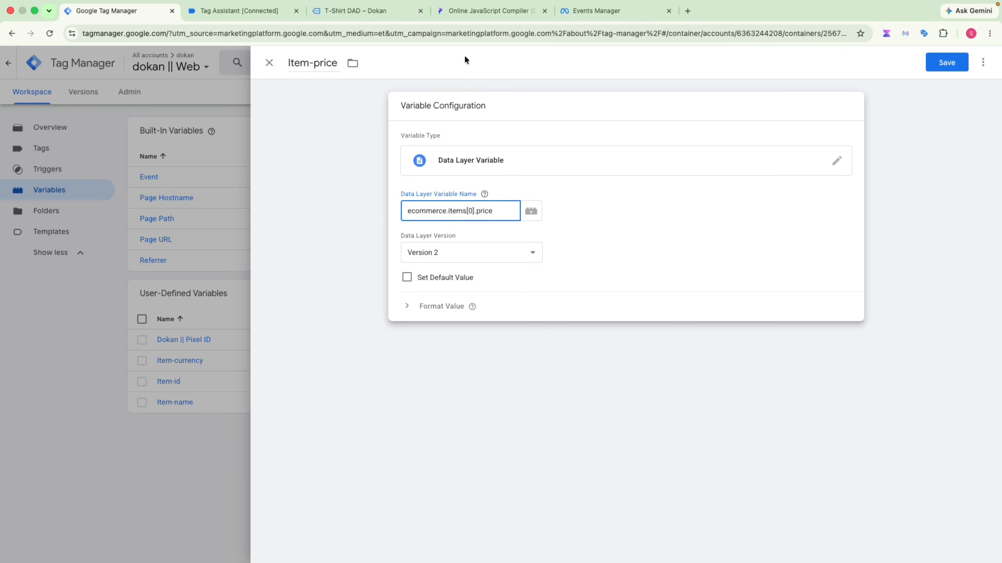
click(240, 11)
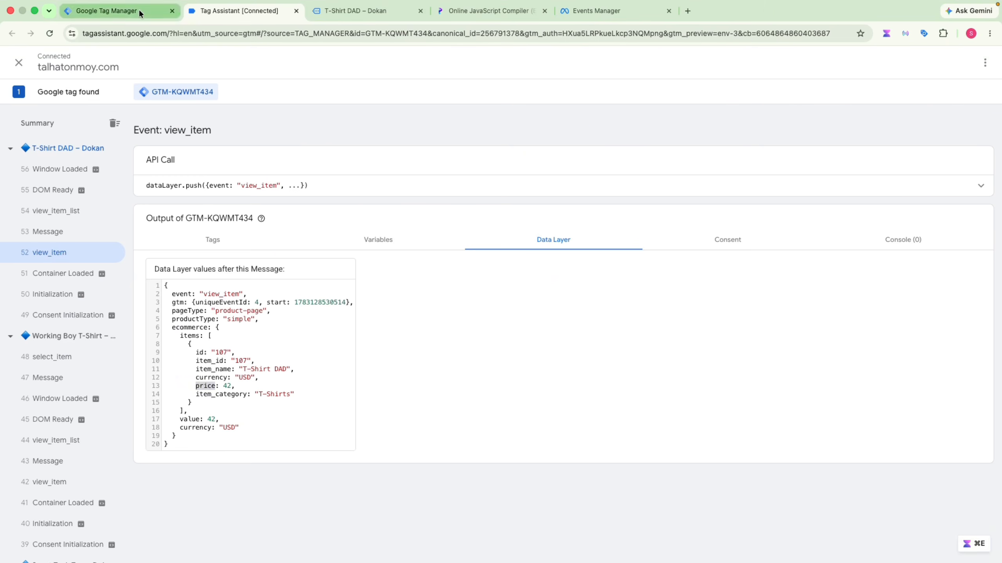
click(118, 11)
click(951, 60)
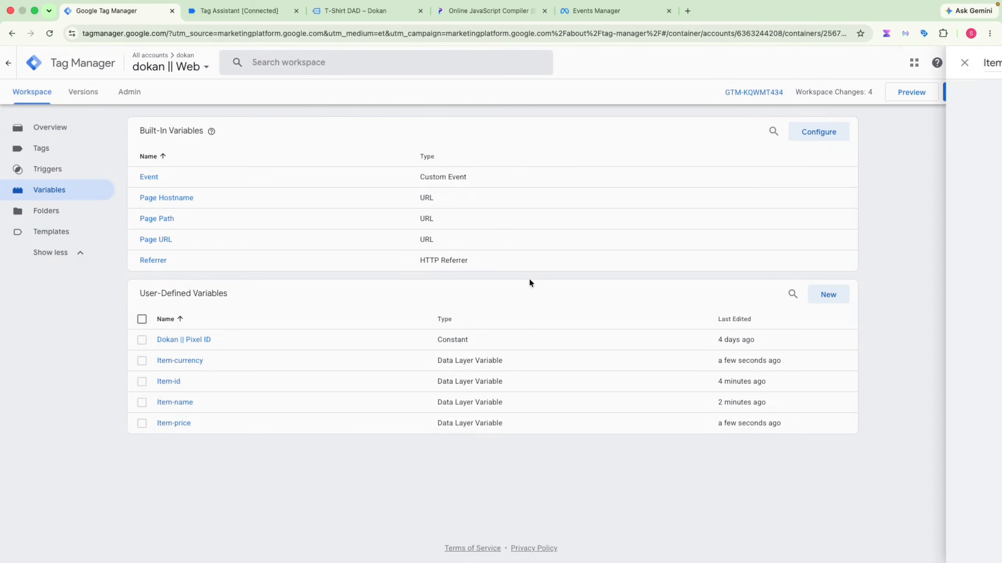
- Look up the item_category key in Tag Assistant, then duplicate the Item-currency variable in Tag Manager under the name Item-category
click(237, 10)
double_click(223, 394)
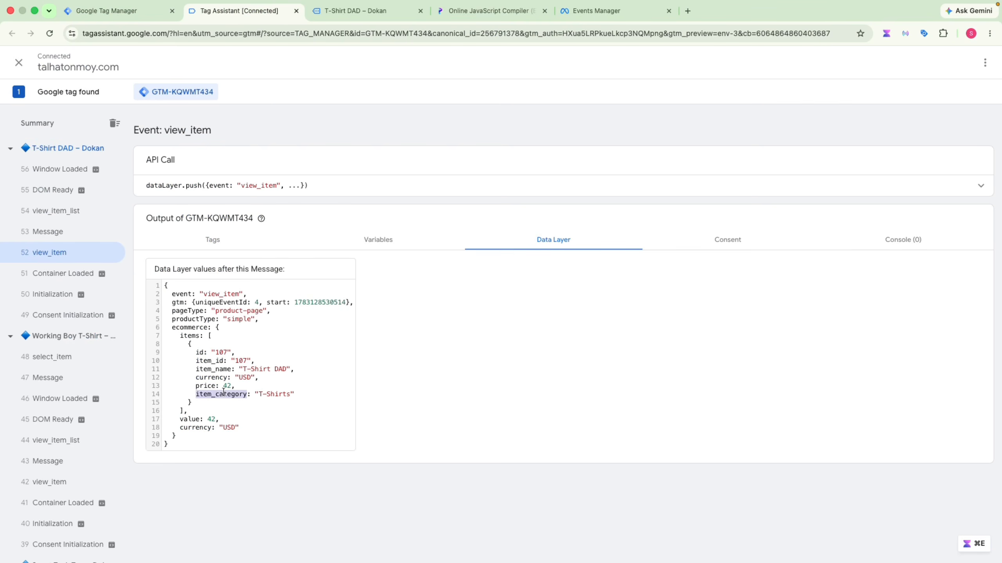
click(118, 10)
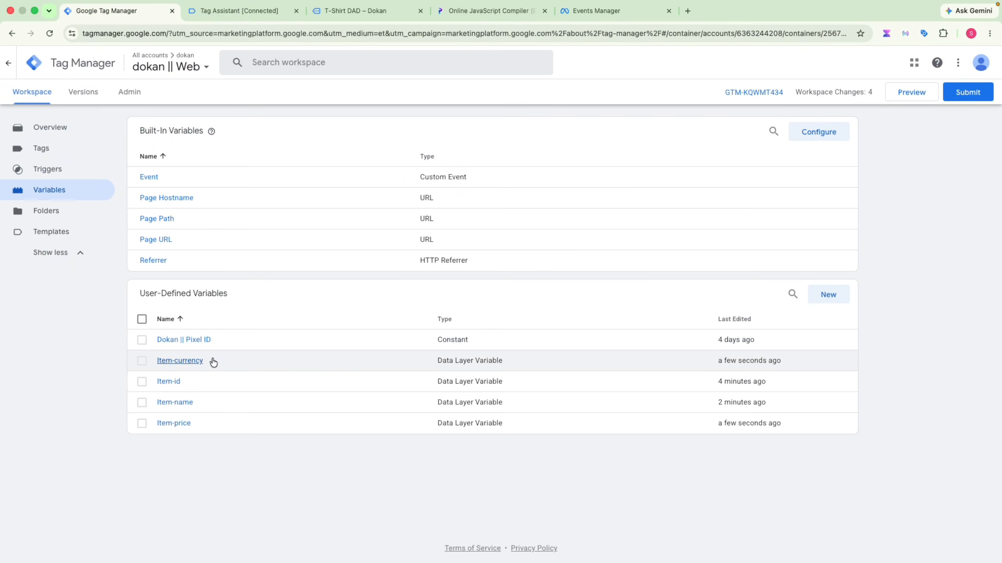
click(213, 361)
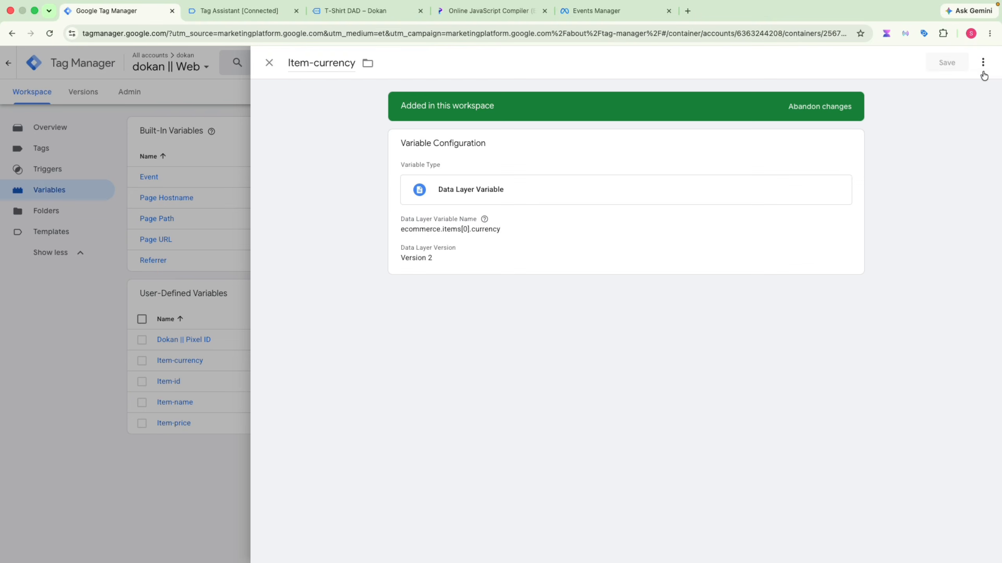
click(983, 62)
click(968, 86)
click(331, 63)
key(super+a)
key(BackSpace)
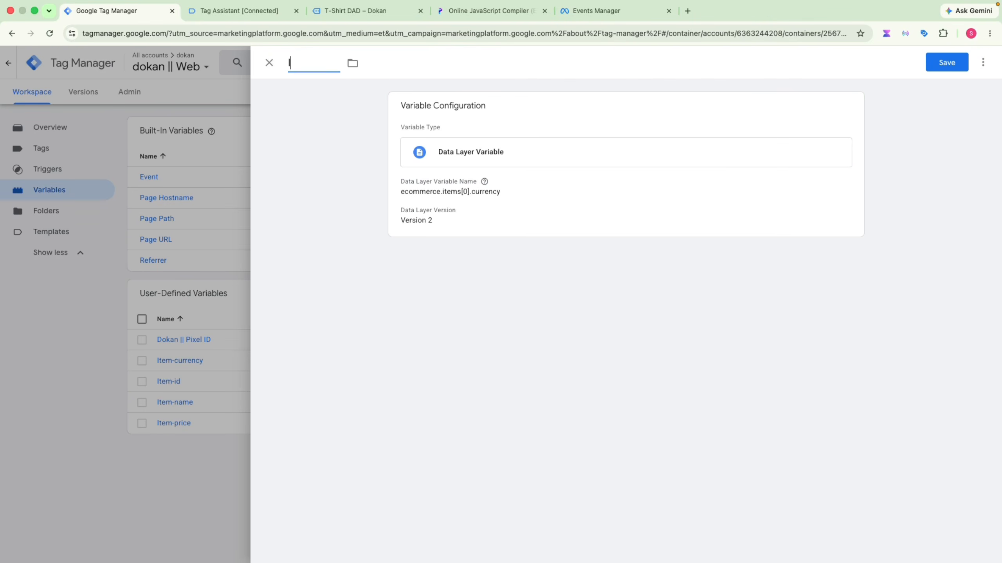
text(Item-category)
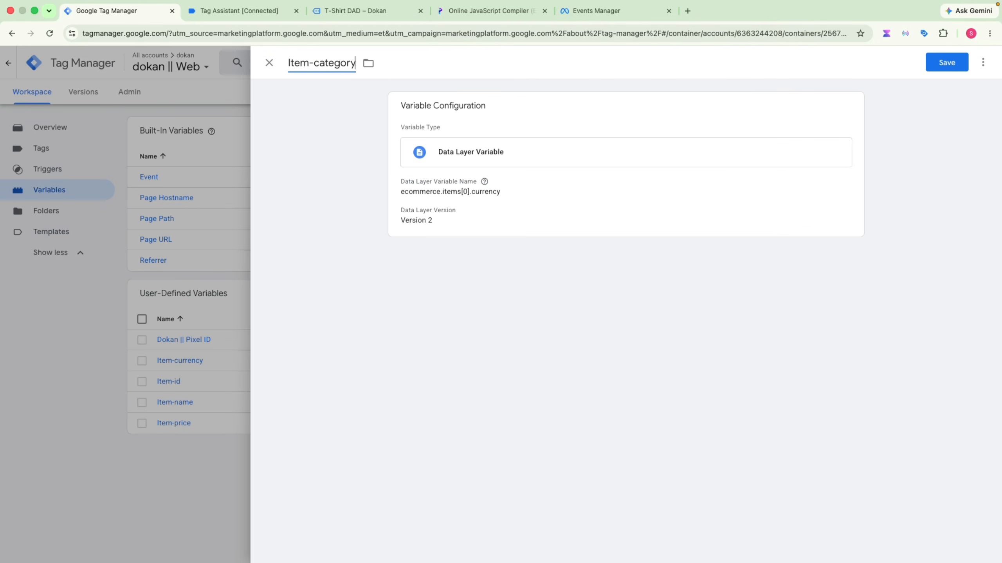
- Set the Item-category data layer path to ecommerce.items[0].item_category and save the variable
click(476, 206)
double_click(494, 212)
text(item_category)
click(944, 63)
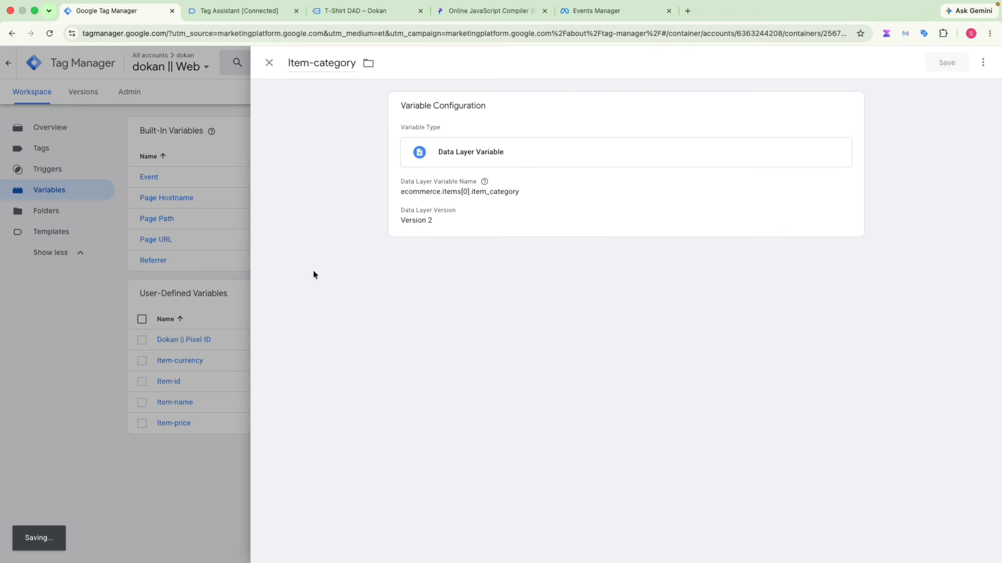
- Review the view_item item keys in Tag Assistant and the details of the received View content event in Events Manager
click(245, 16)
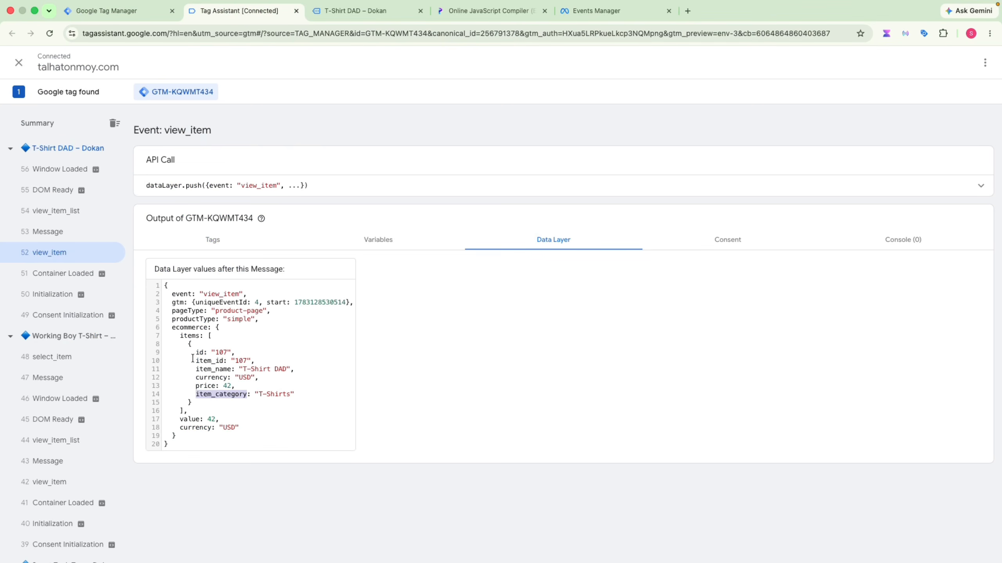
drag(193, 354, 241, 393)
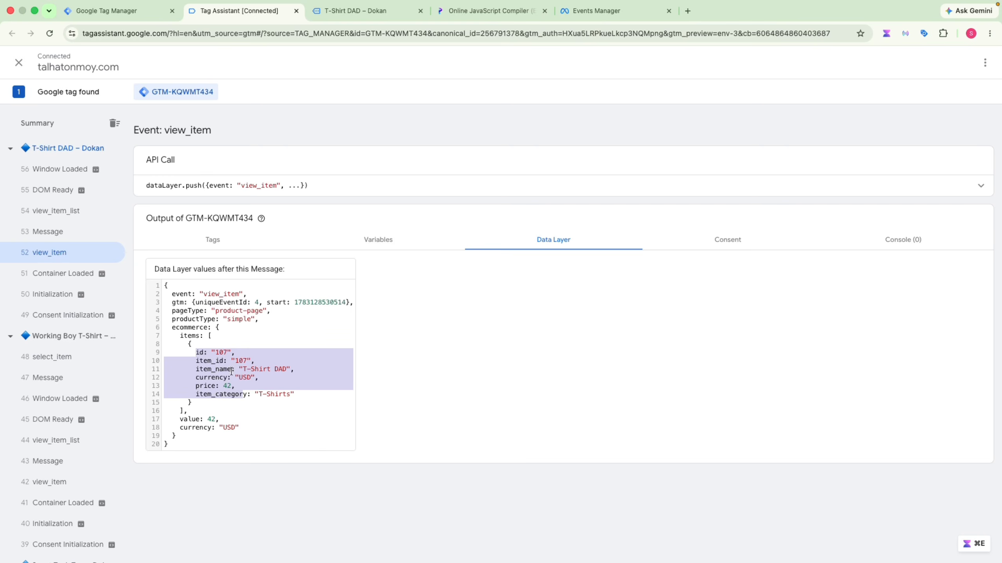
click(107, 14)
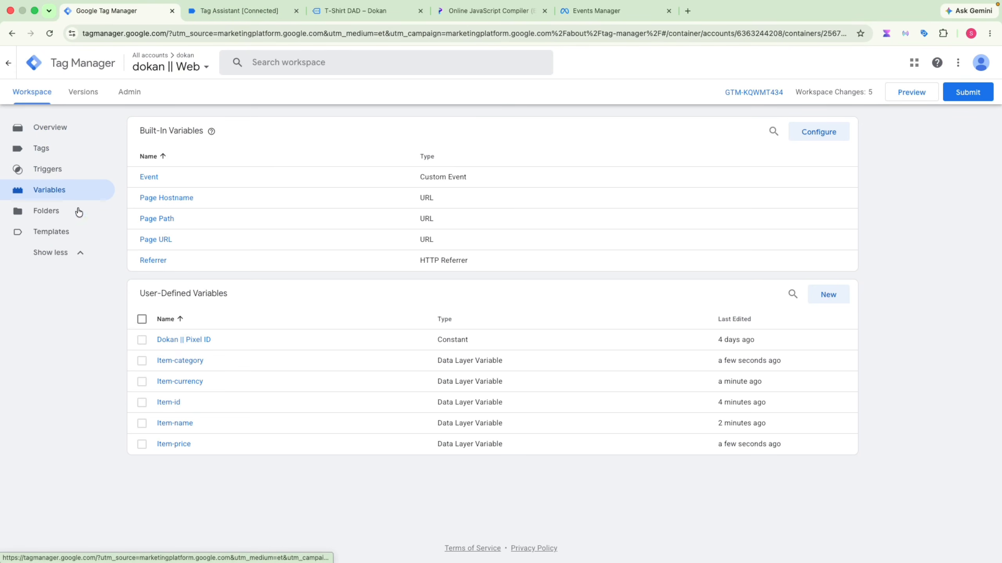
click(59, 148)
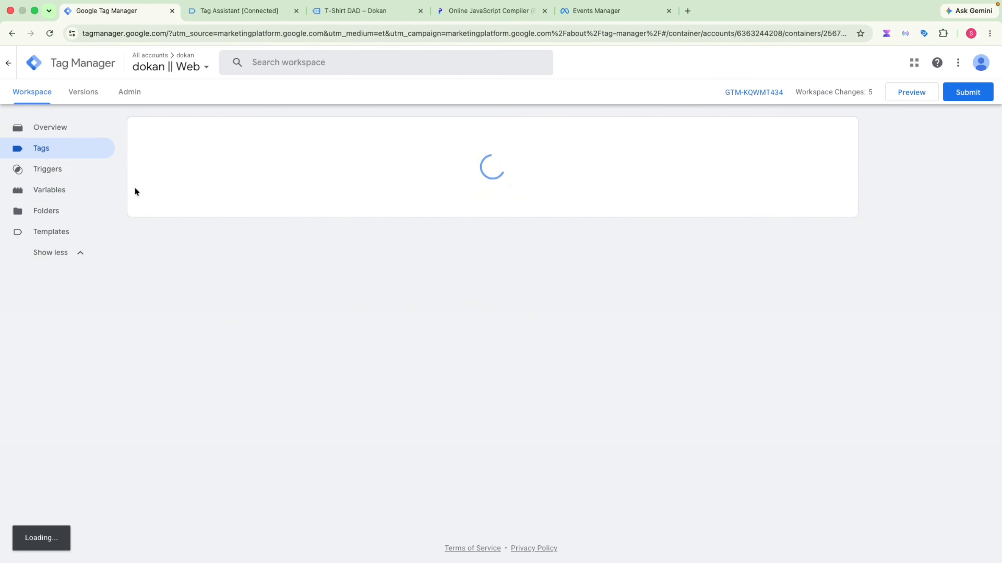
click(355, 11)
scroll(378, 292, down, 10)
scroll(371, 238, up, 10)
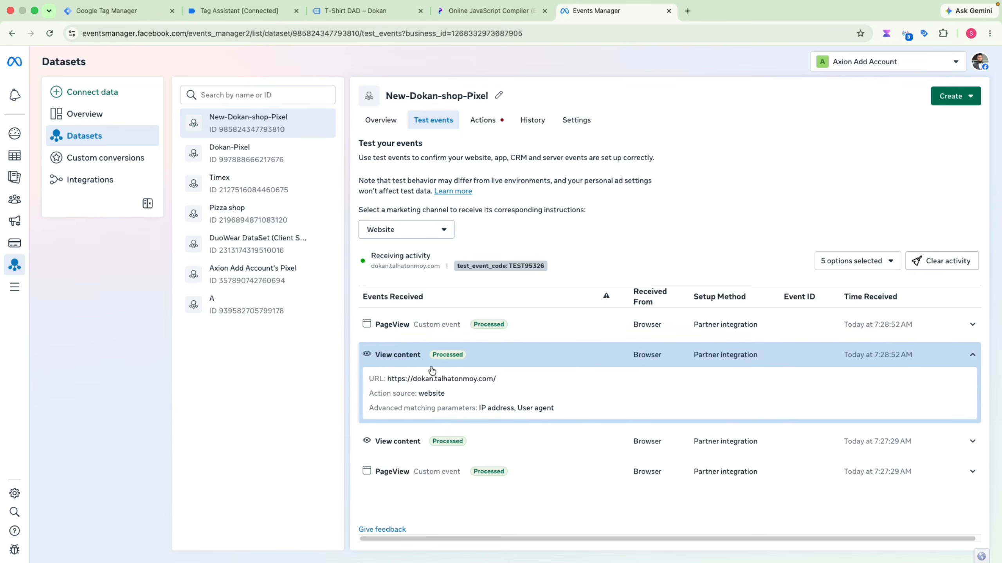
click(240, 11)
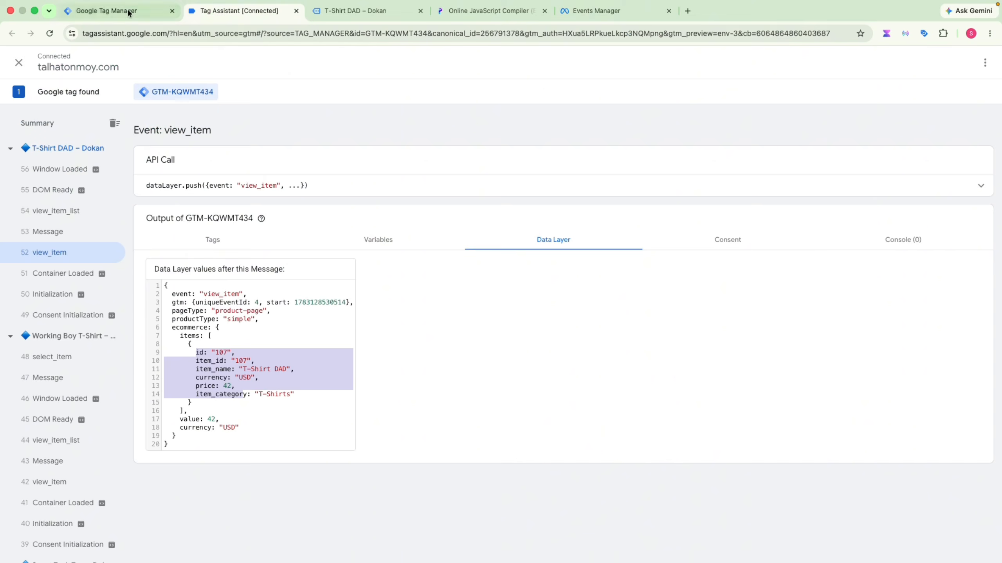
- Open the FB Web || ViewContent tag in Tag Manager for editing and add an empty property row under Object Properties
click(120, 12)
click(213, 198)
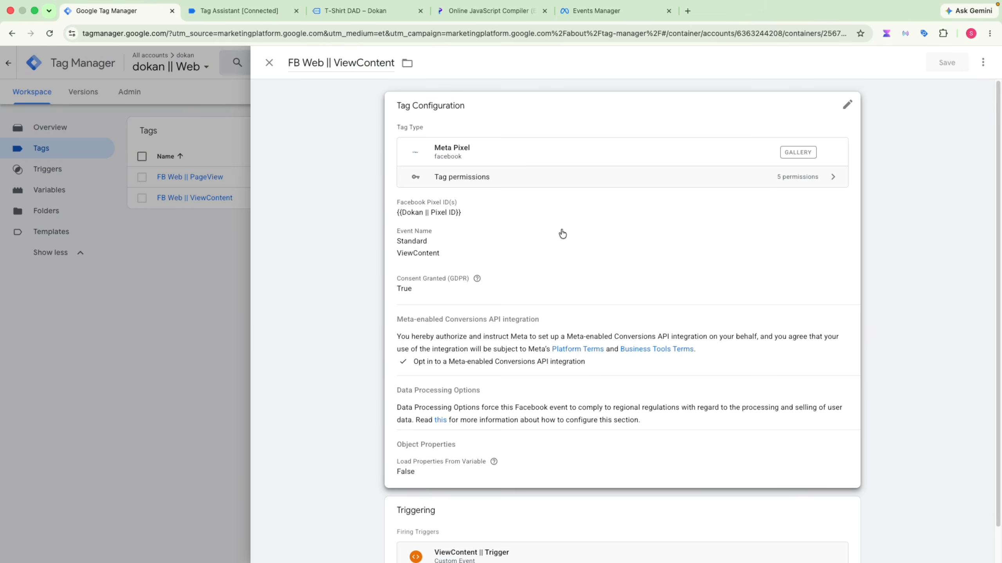
scroll(617, 353, down, 5)
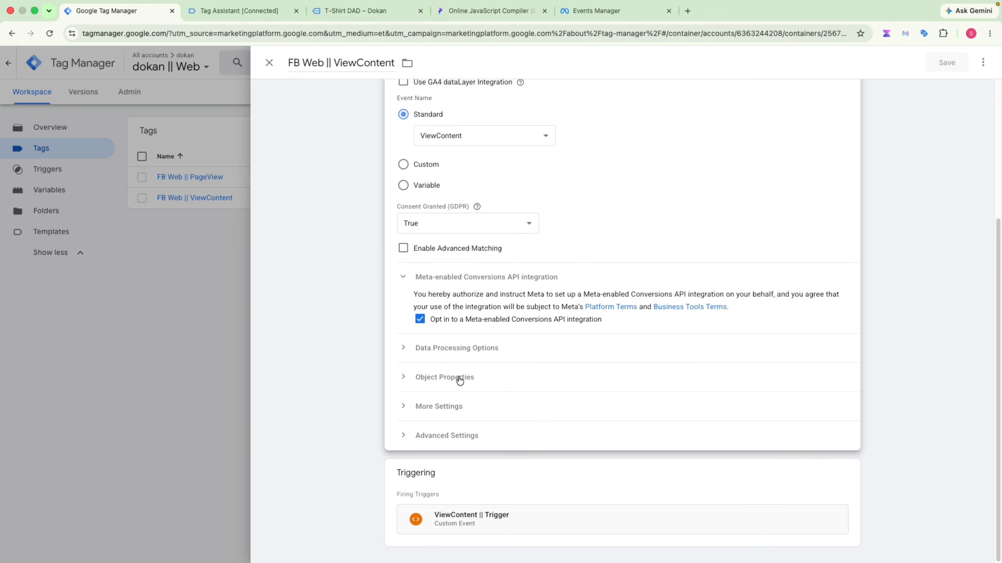
click(444, 380)
scroll(622, 356, down, 2)
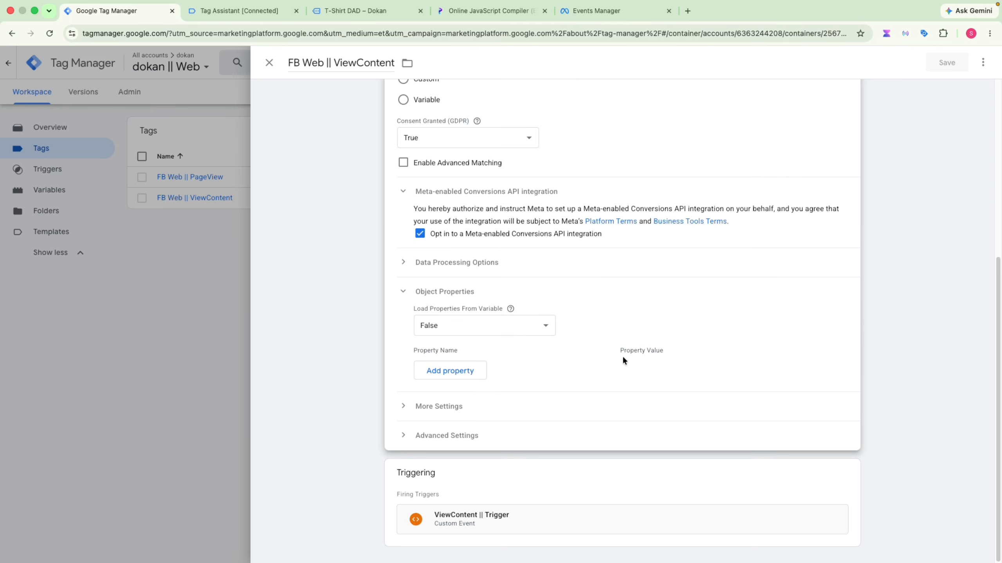
click(448, 378)
click(511, 364)
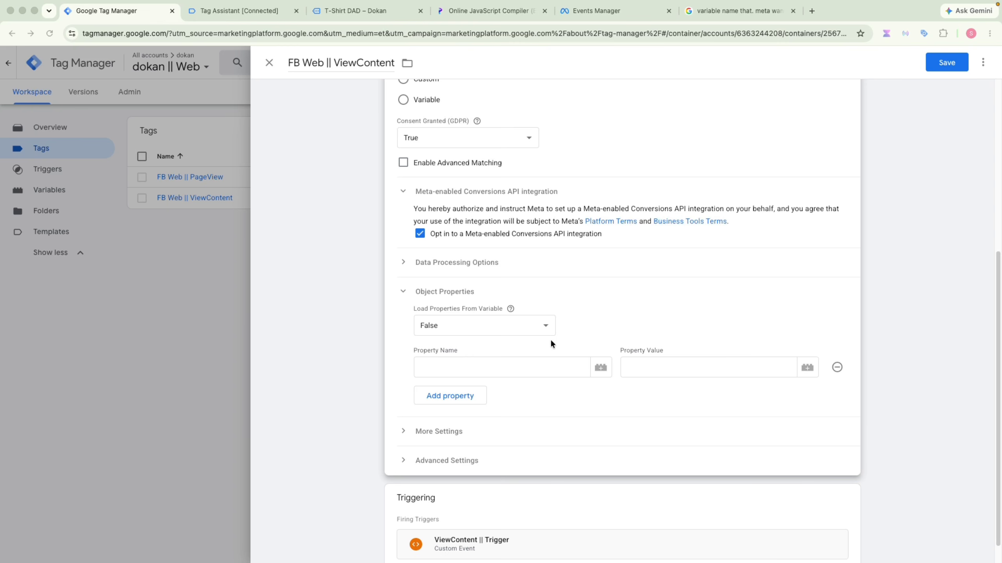
click(443, 367)
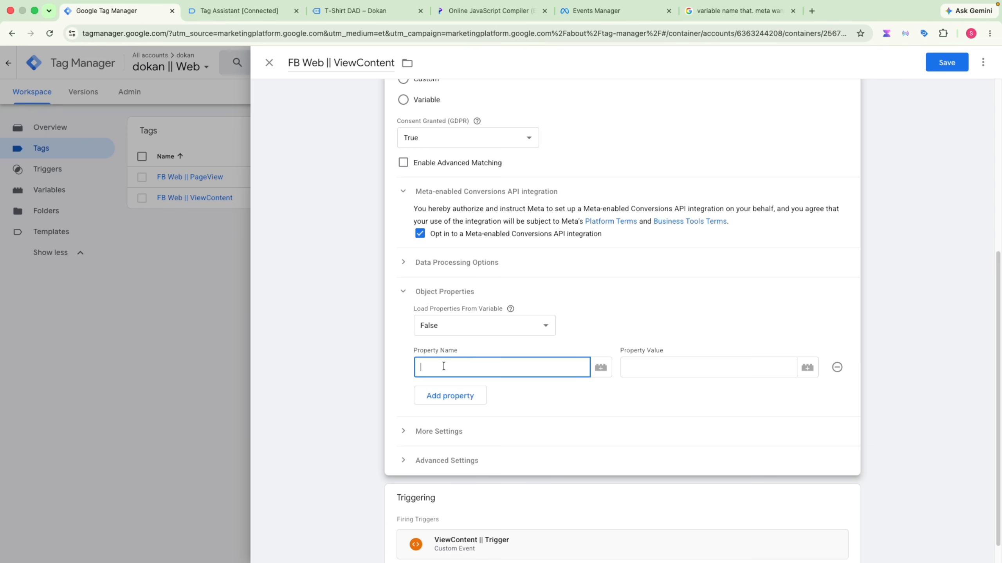
- Review Meta's standard ViewContent parameter names in the Google search results and copy content_type
click(708, 10)
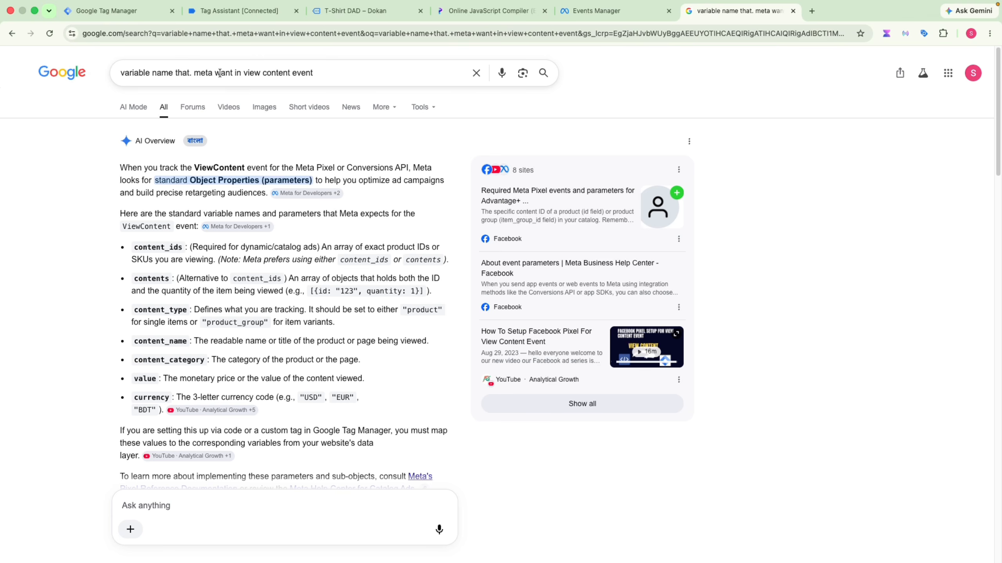
scroll(279, 294, down, 2)
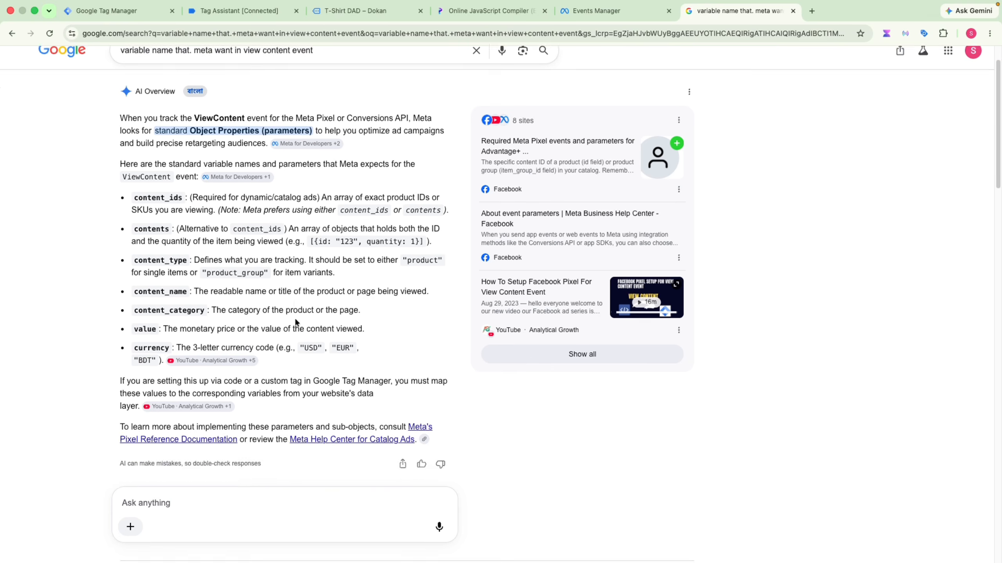
double_click(150, 214)
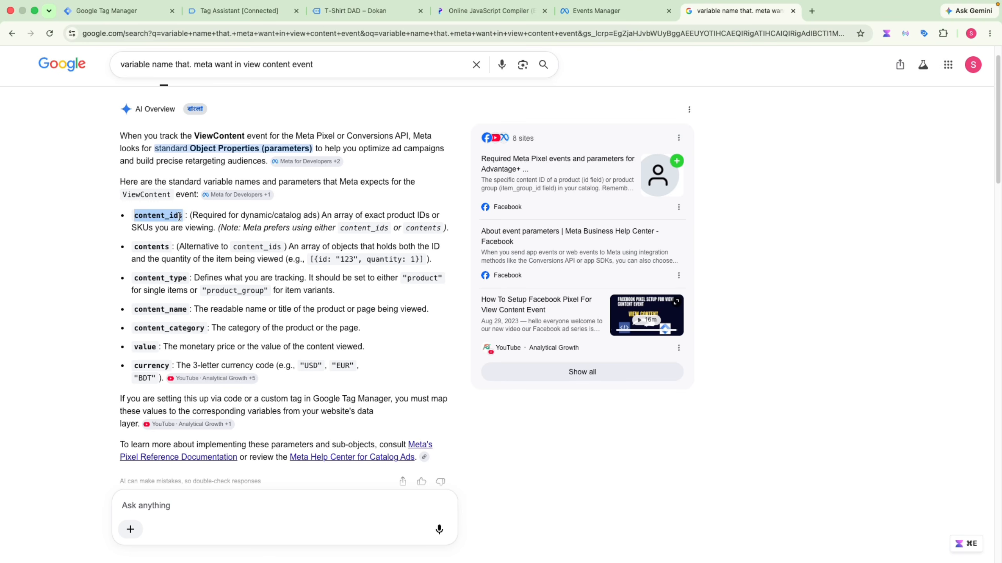
double_click(159, 309)
double_click(156, 328)
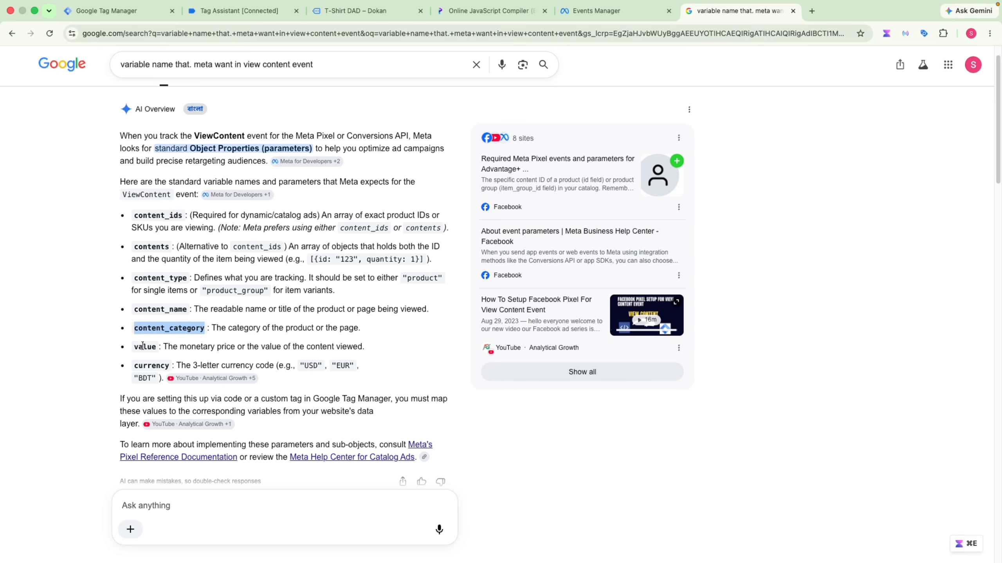
double_click(151, 365)
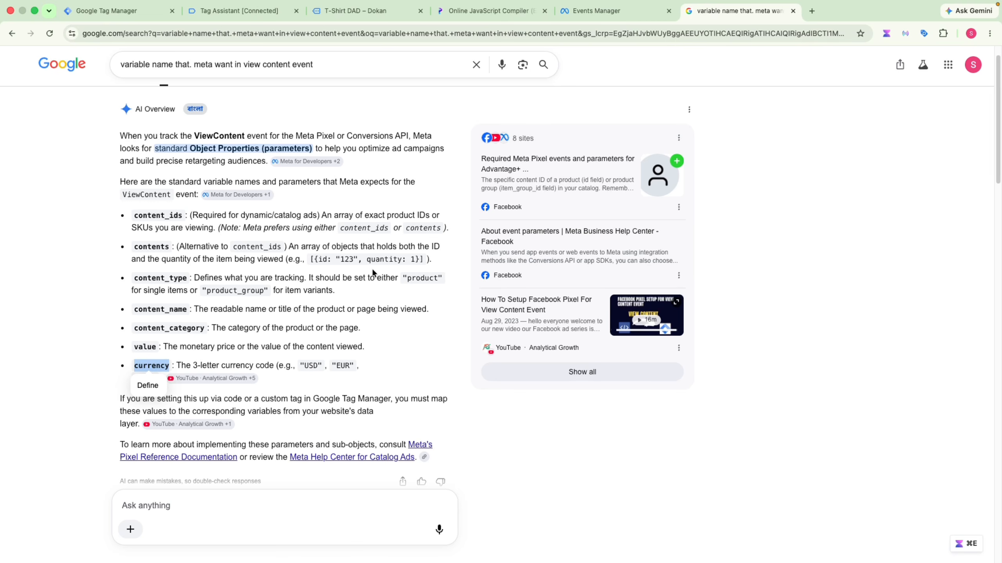
double_click(166, 279)
key(super+c)
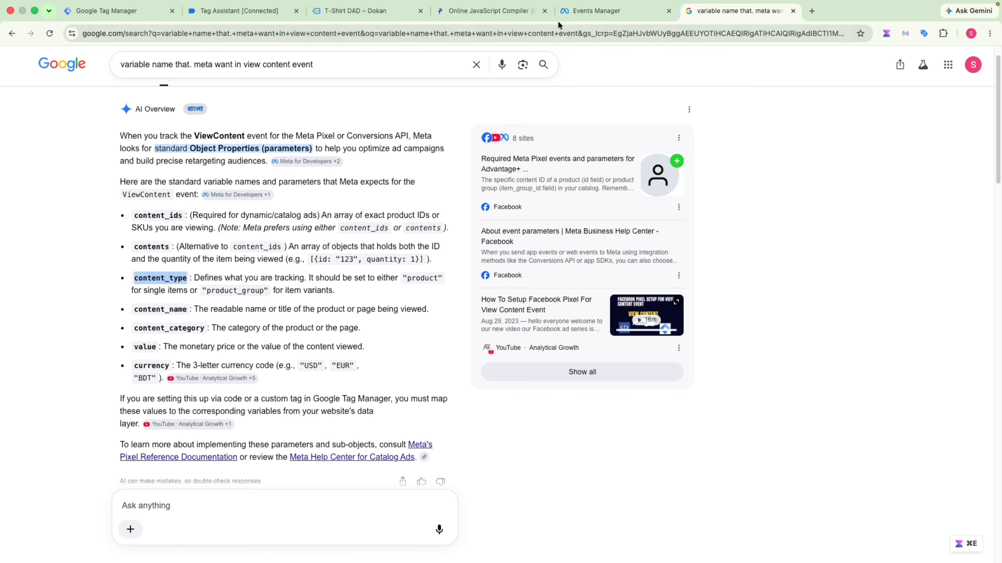
- Fill the ViewContent tag's first object property with the name content_type and the value product
click(592, 11)
click(355, 10)
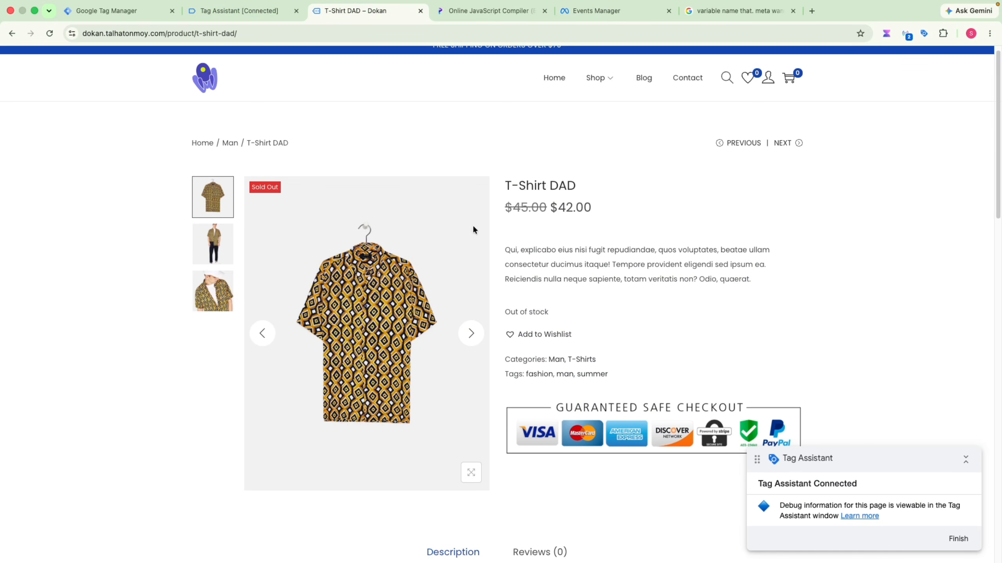
click(147, 11)
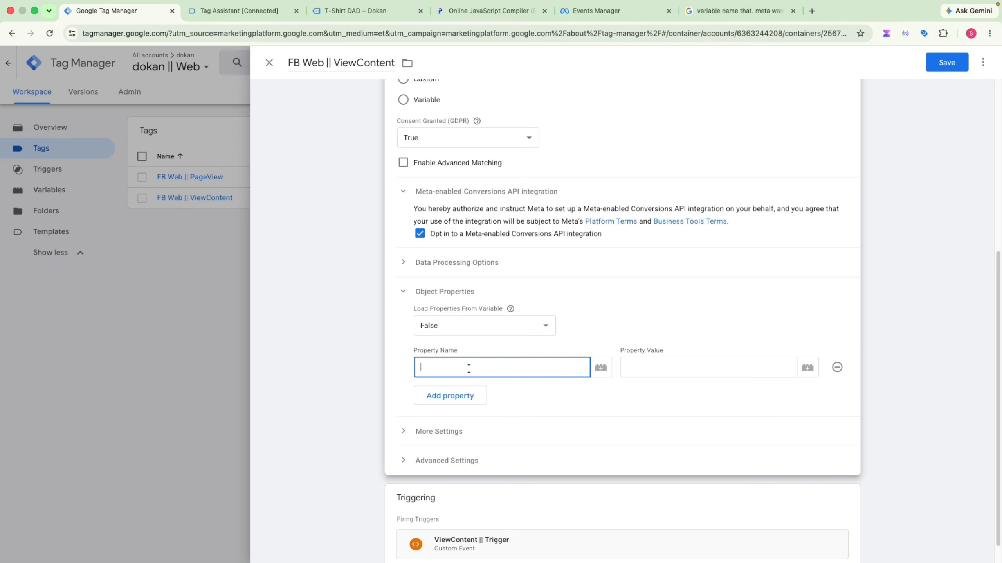
key(super+v)
click(656, 367)
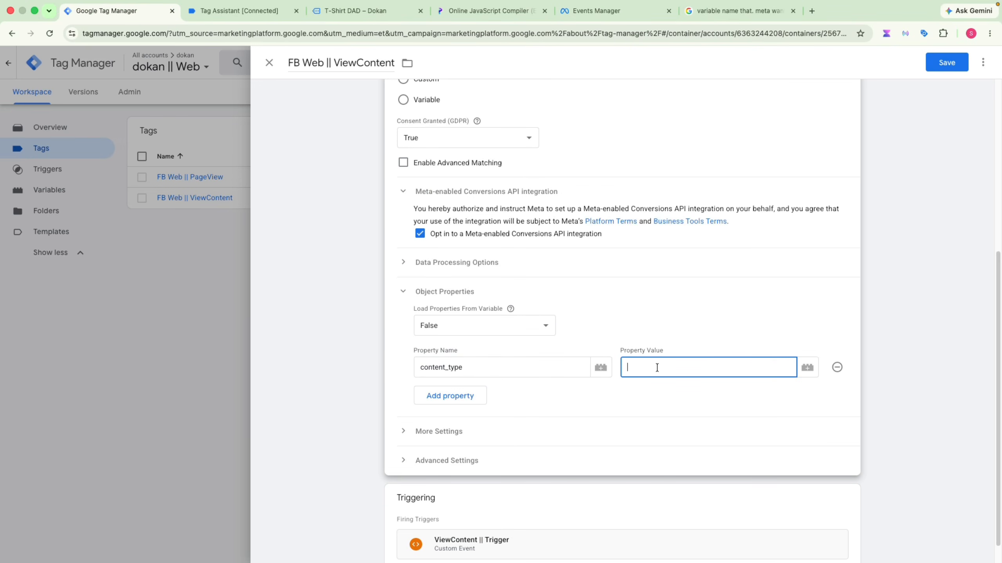
text(product)
- Add a second property row, copy content_name from the Google results, and place the search tab directly beside Tag Manager
click(470, 400)
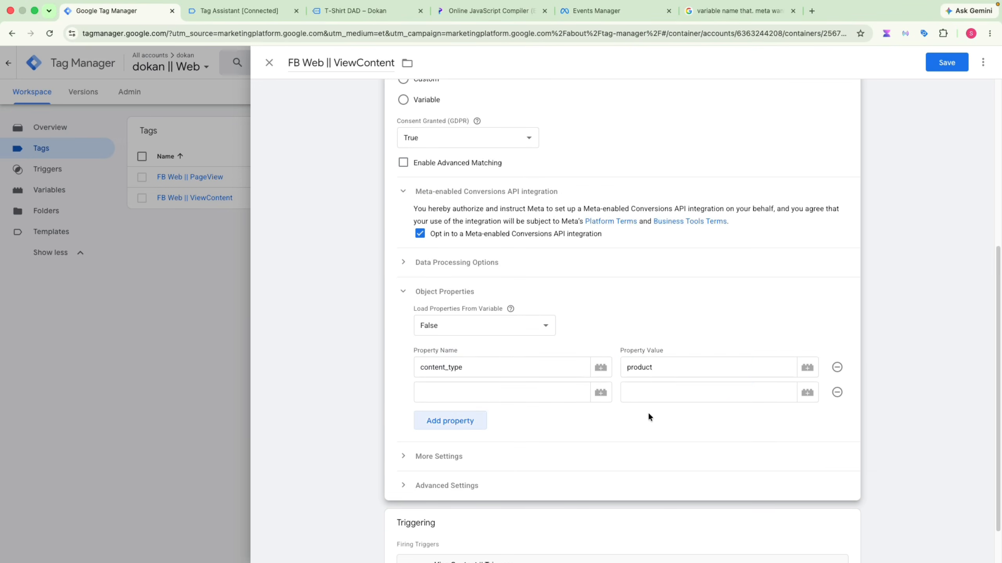
double_click(659, 363)
click(664, 366)
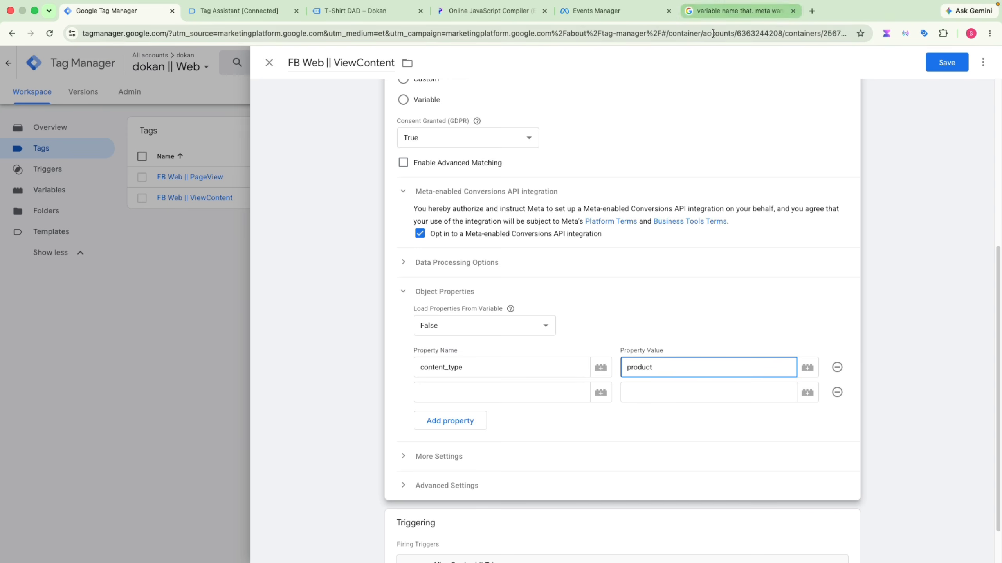
click(734, 11)
double_click(163, 309)
key(super+c)
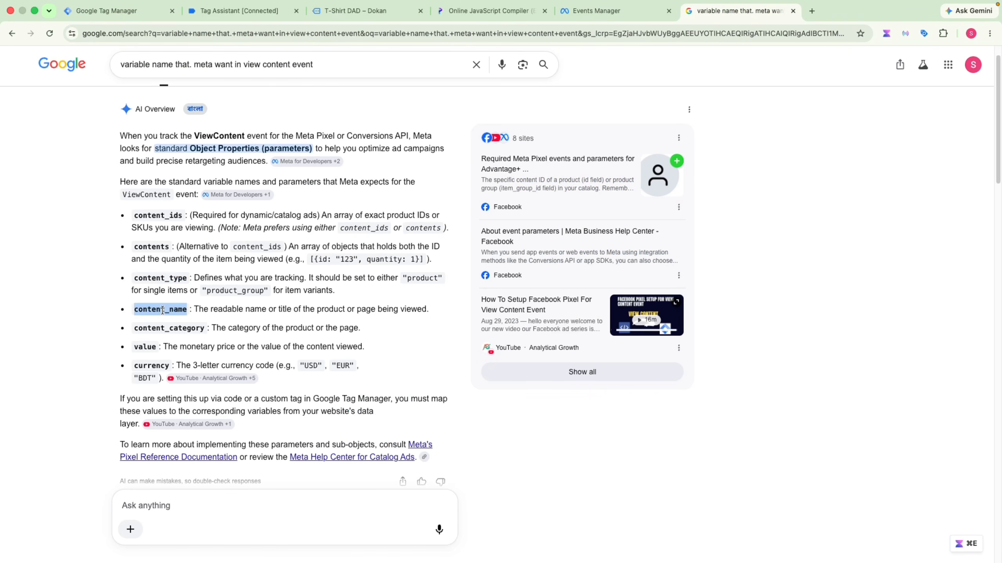
click(355, 10)
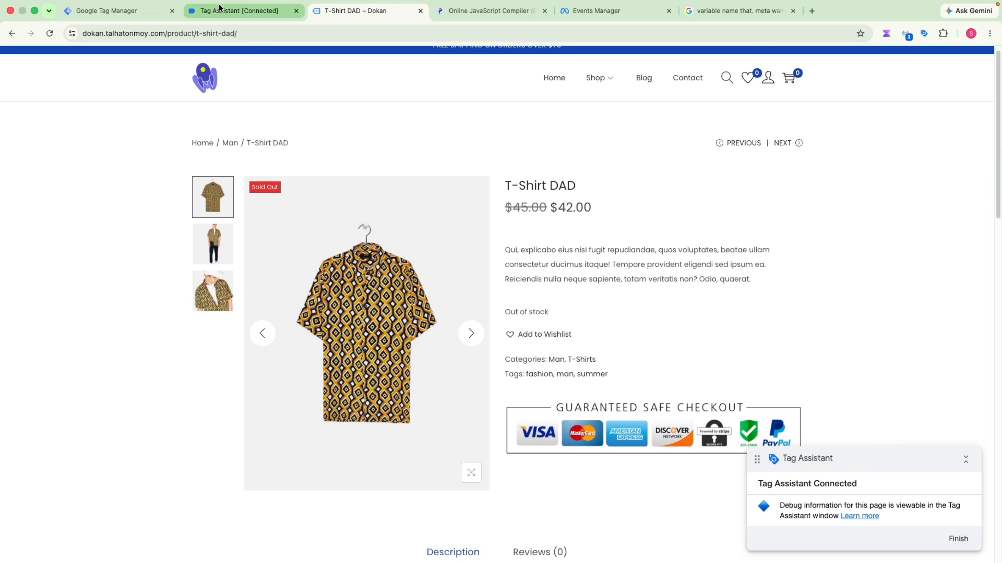
click(221, 11)
click(134, 16)
drag(740, 12, 228, 22)
click(134, 10)
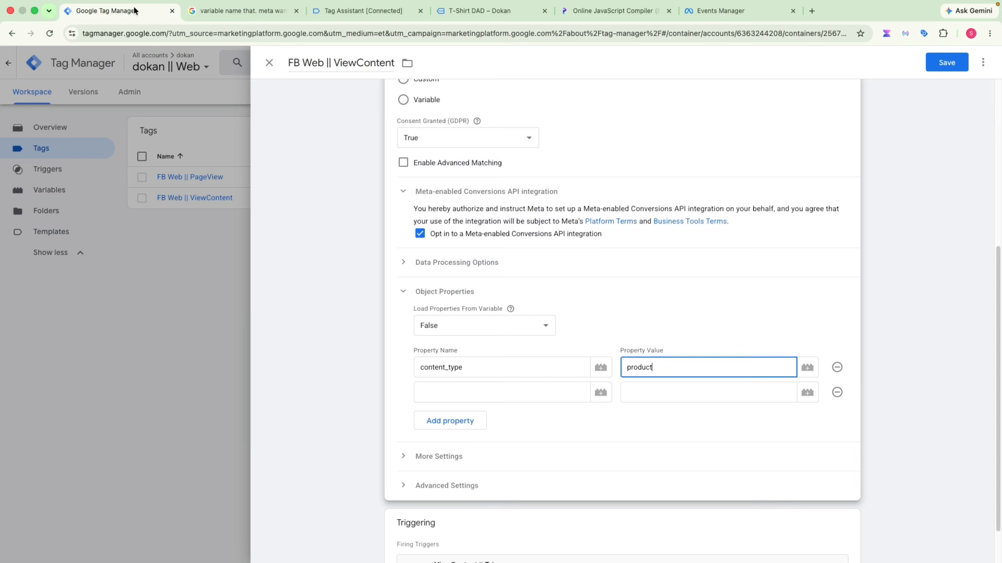
- Name the second property content_name, assign it the Item-name variable, and add an empty third property row
click(466, 392)
key(super+v)
click(703, 397)
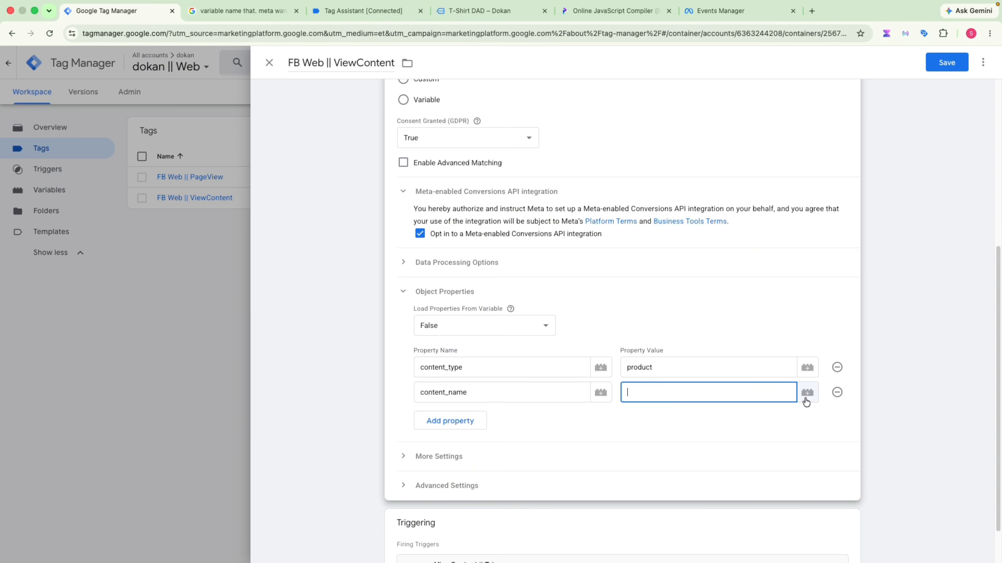
click(807, 393)
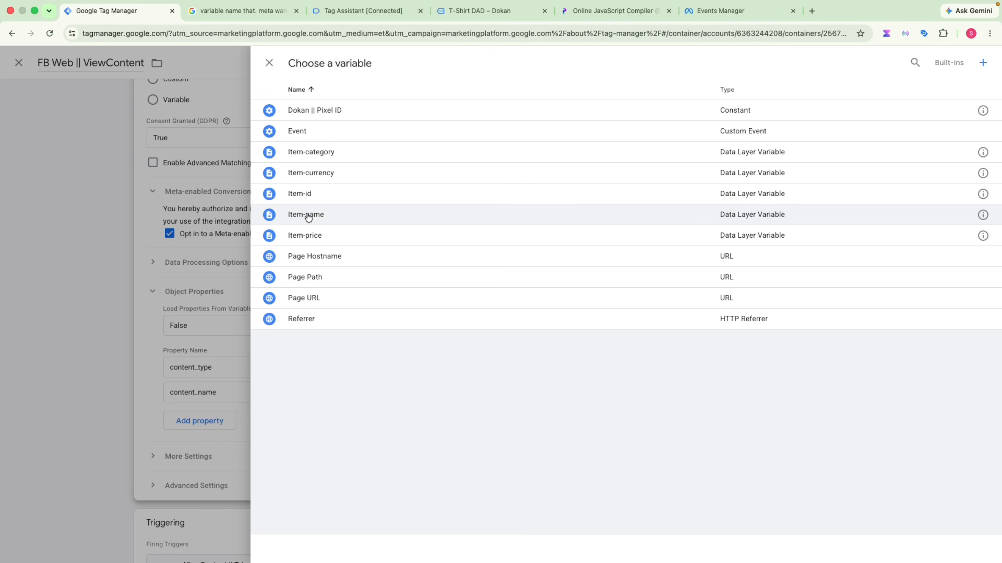
click(418, 218)
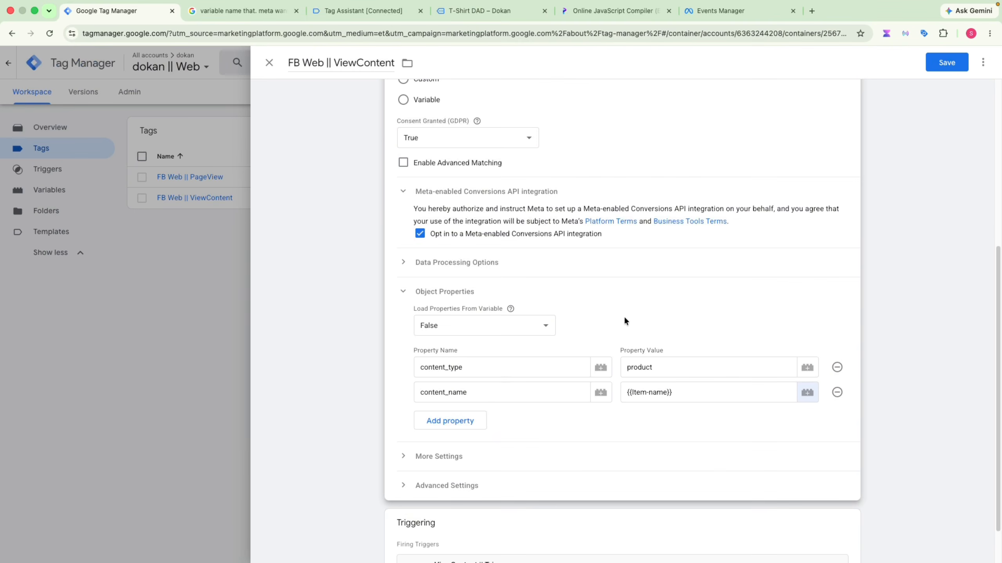
click(478, 424)
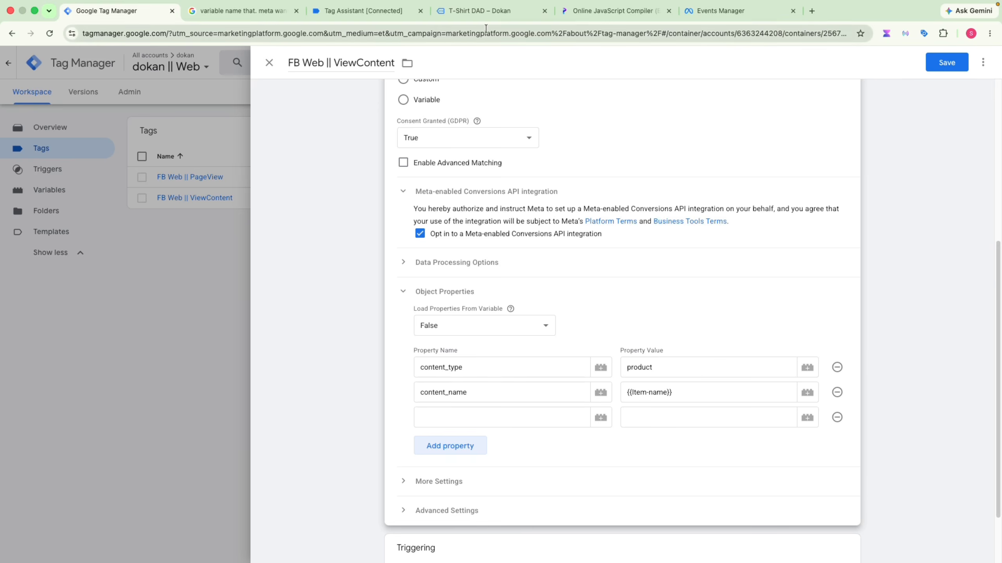
- Copy the parameter name content_ids from the Google results and return to the ViewContent tag
click(722, 11)
click(240, 12)
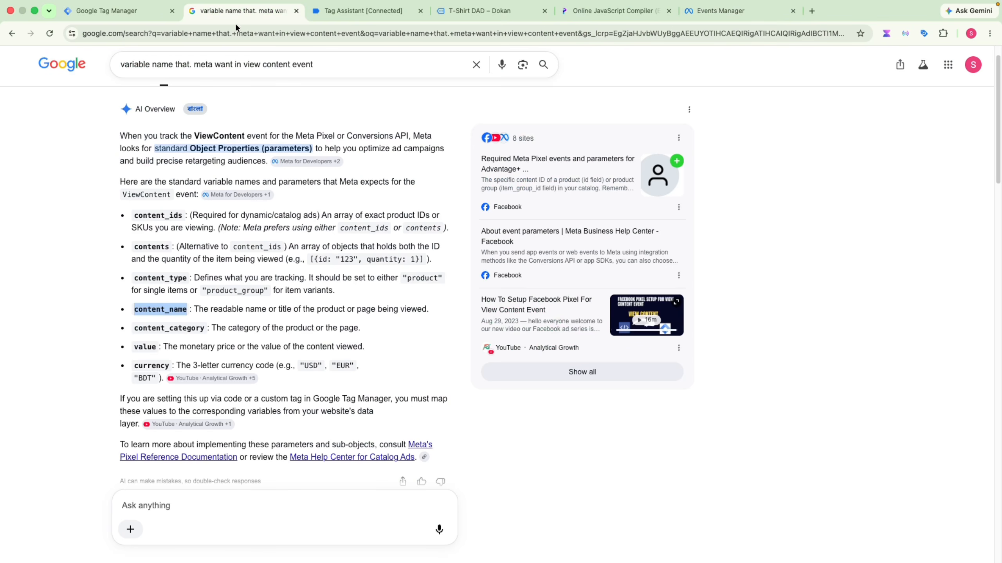
double_click(162, 216)
key(cmd+c)
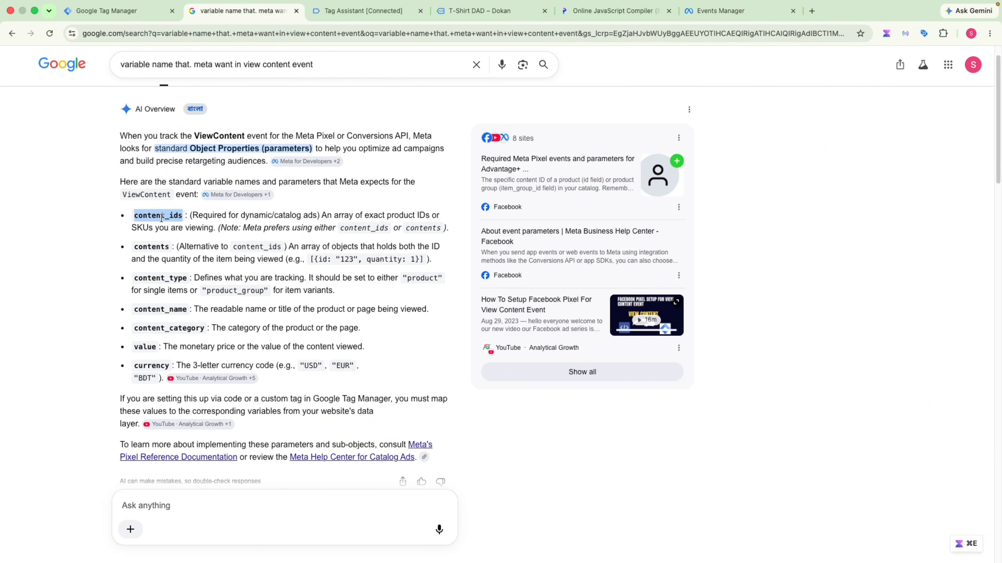
click(117, 13)
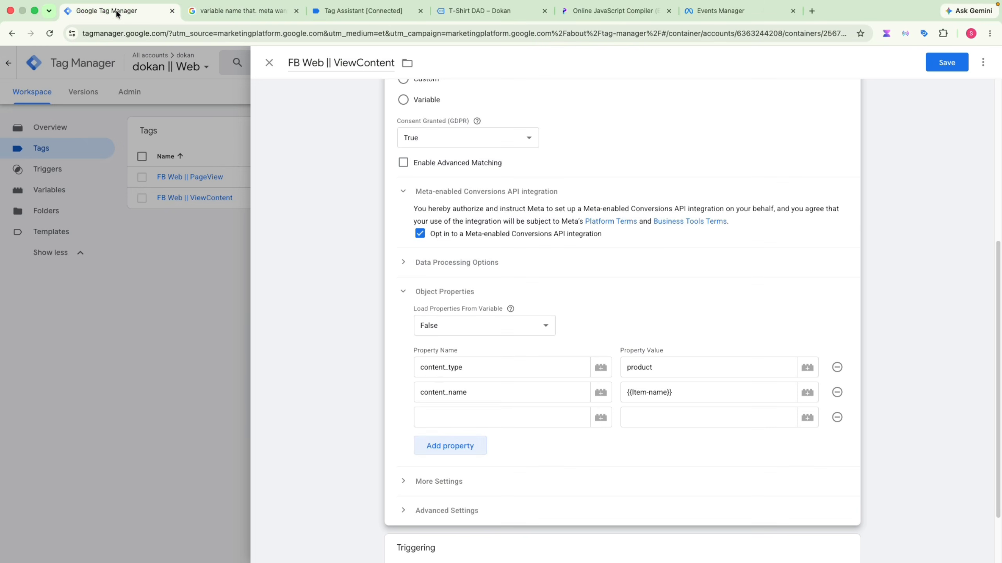
- Name the third property content_ids, assign it the Item-id variable, and add an empty fourth property row
click(445, 419)
key(cmd+v)
click(668, 419)
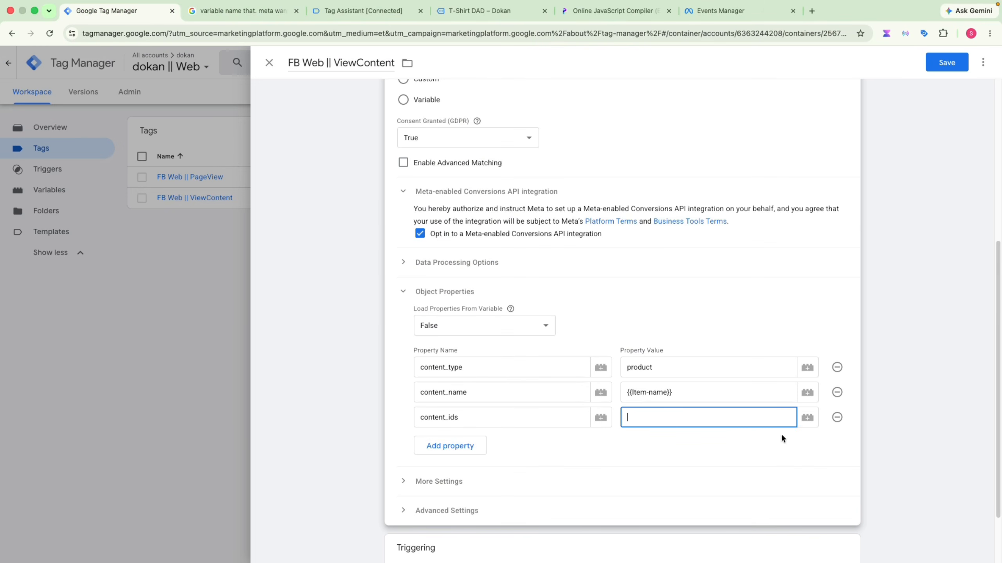
click(807, 417)
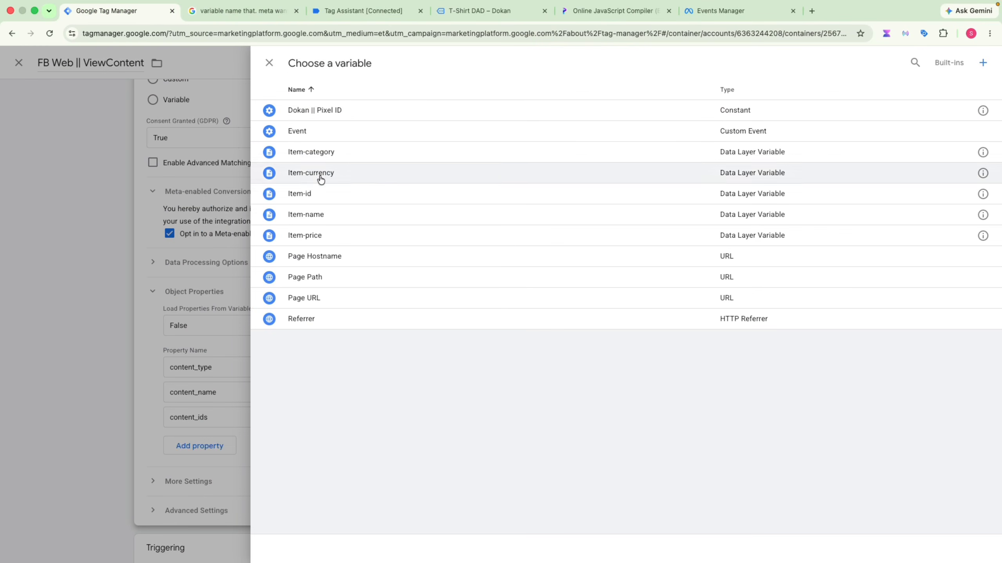
click(308, 193)
click(438, 445)
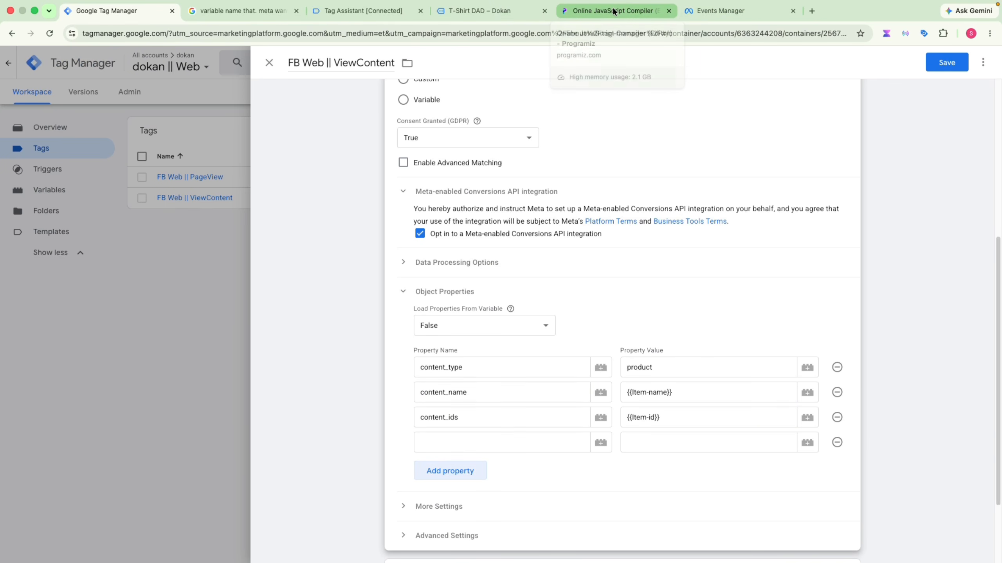
- Copy the parameter name value from the Google results and return to the ViewContent tag
click(702, 11)
click(242, 14)
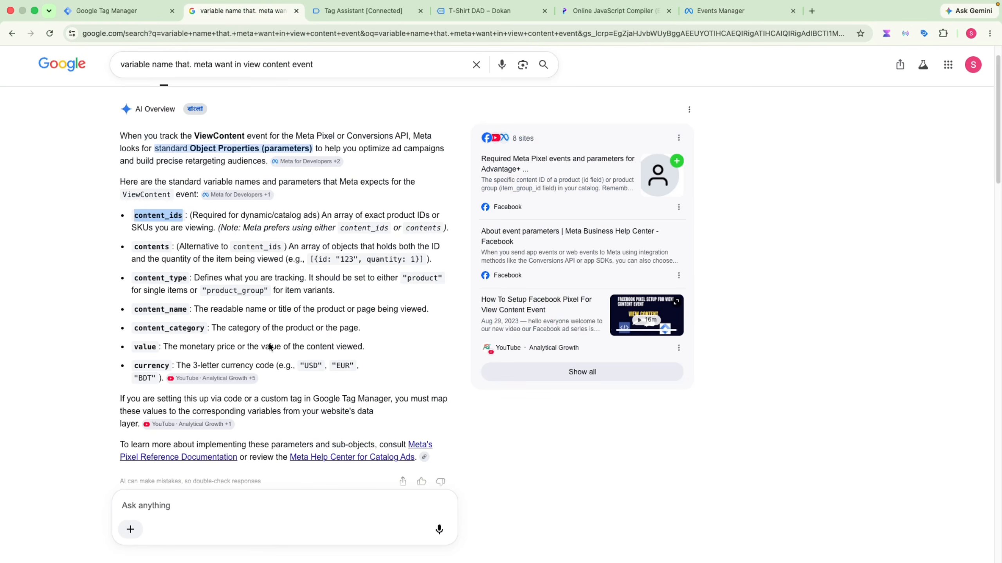
click(140, 348)
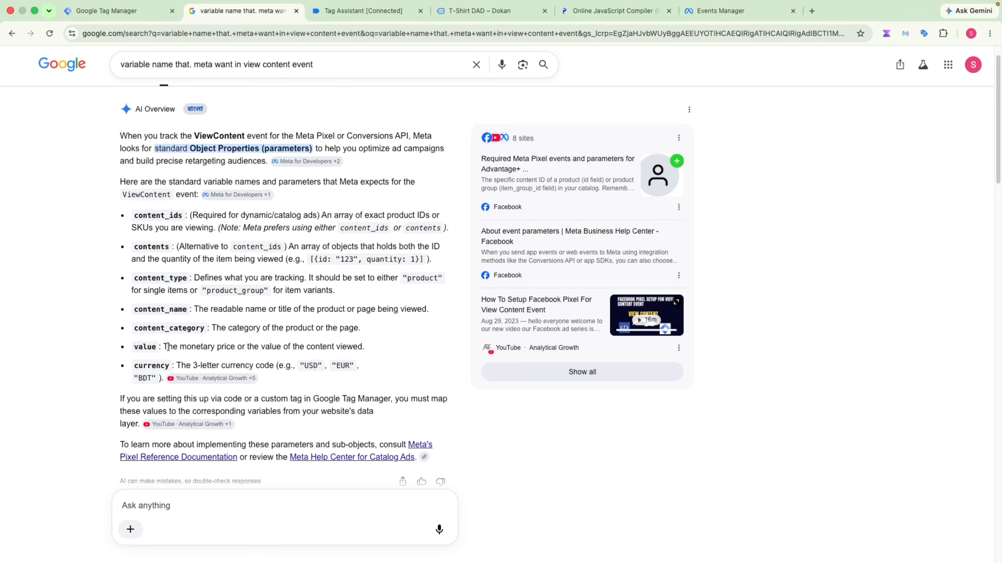
double_click(145, 347)
key(super+c)
click(105, 11)
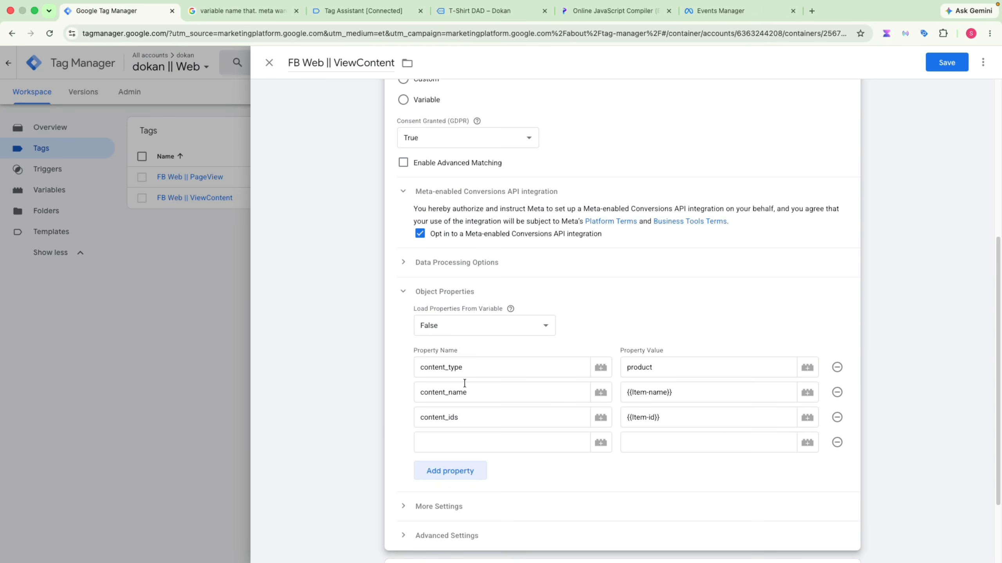
- Name the fourth property value, assign it the Item-price variable, and add an empty fifth property row
click(460, 447)
key(super+v)
click(663, 447)
click(806, 442)
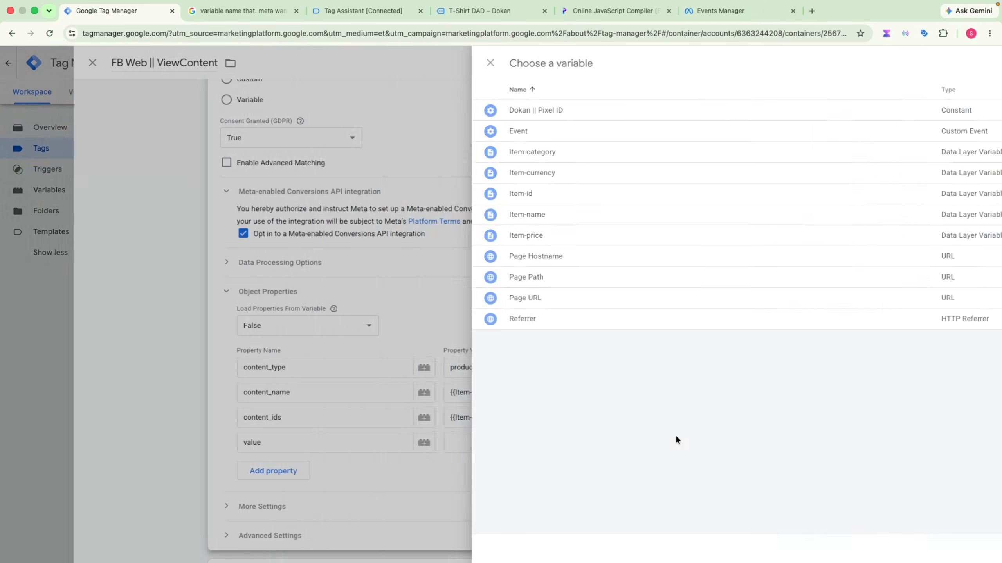
click(326, 237)
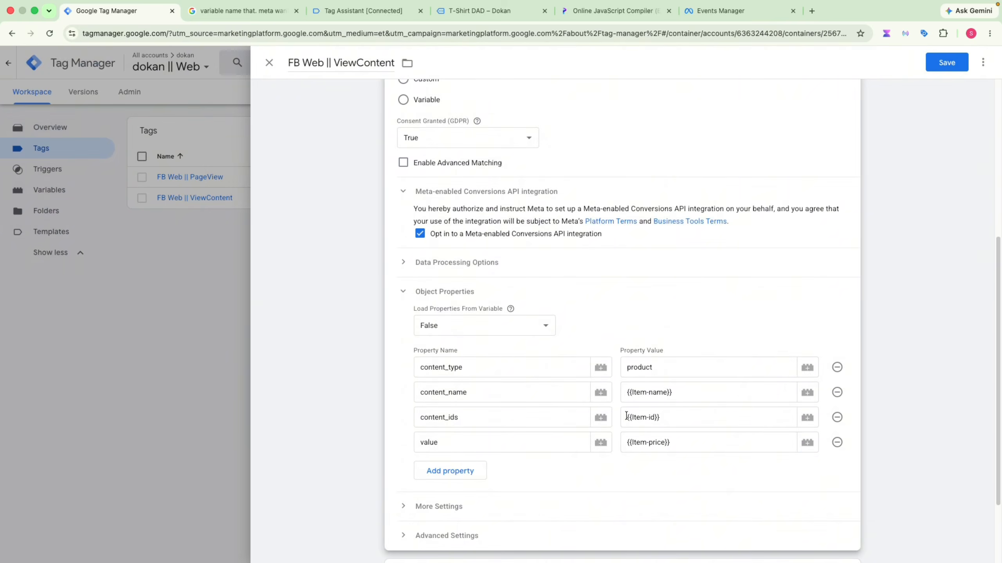
click(441, 472)
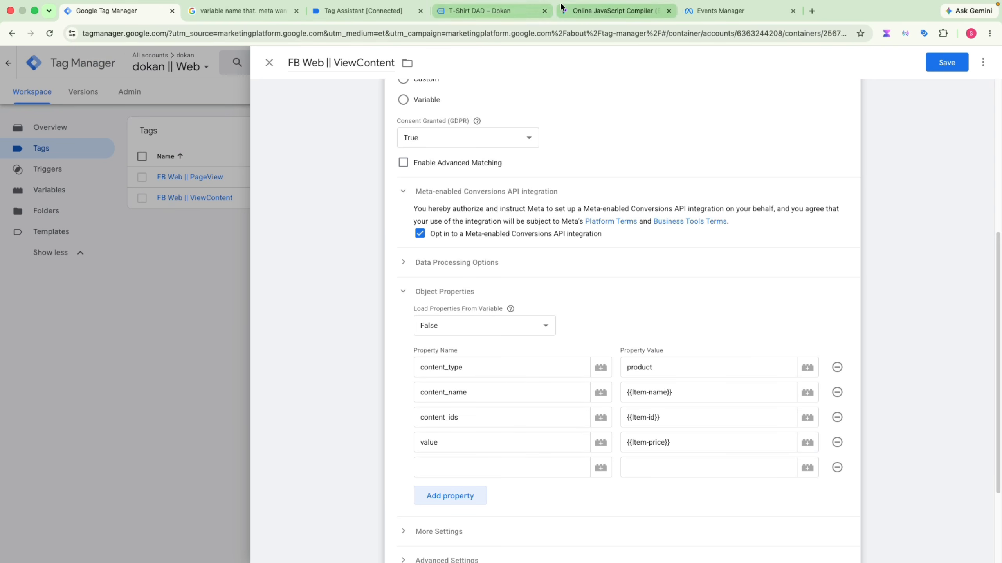
- Name the fifth property content_category, copied from the Google results, and assign it the Item-category variable
click(241, 11)
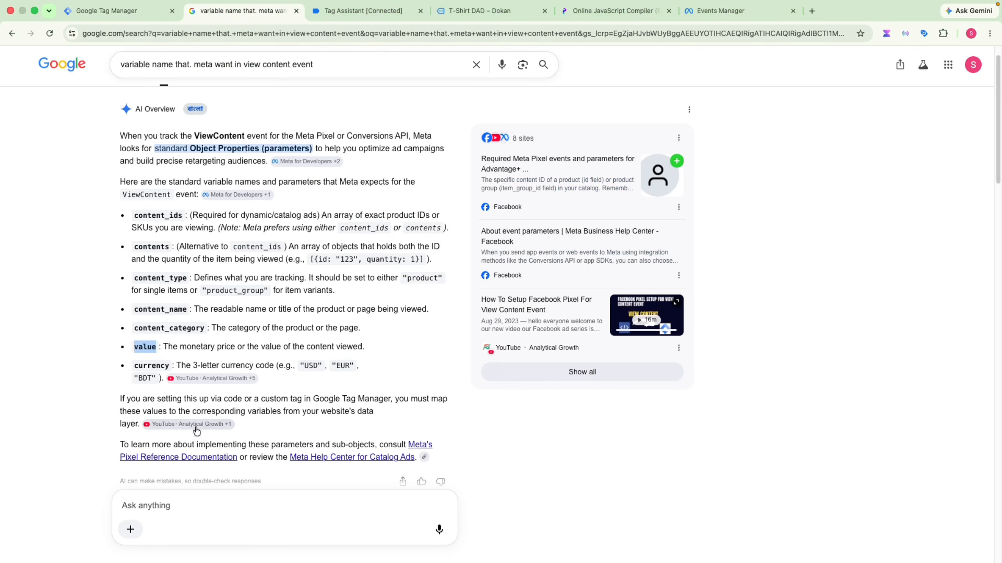
double_click(154, 326)
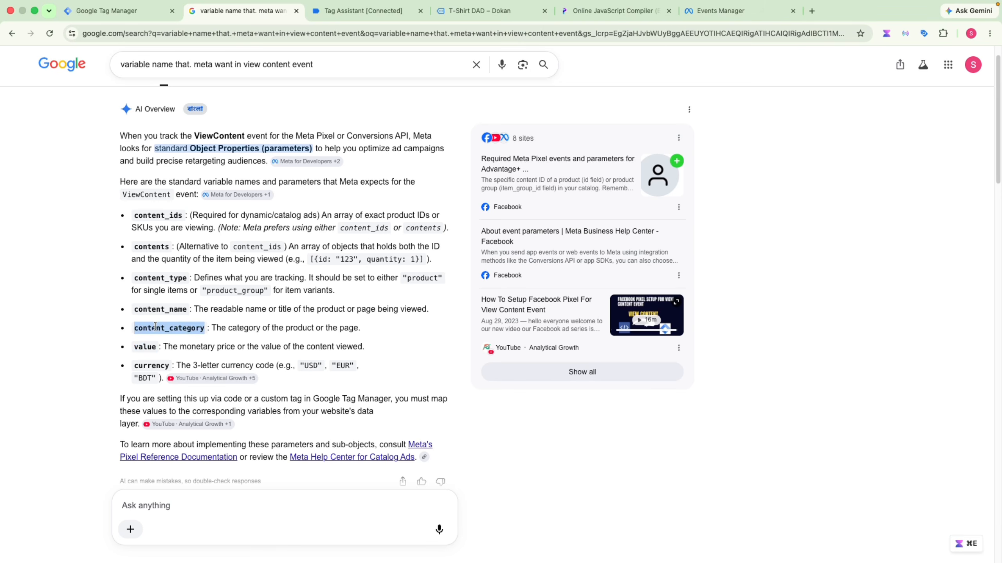
click(135, 14)
click(484, 467)
key(super+v)
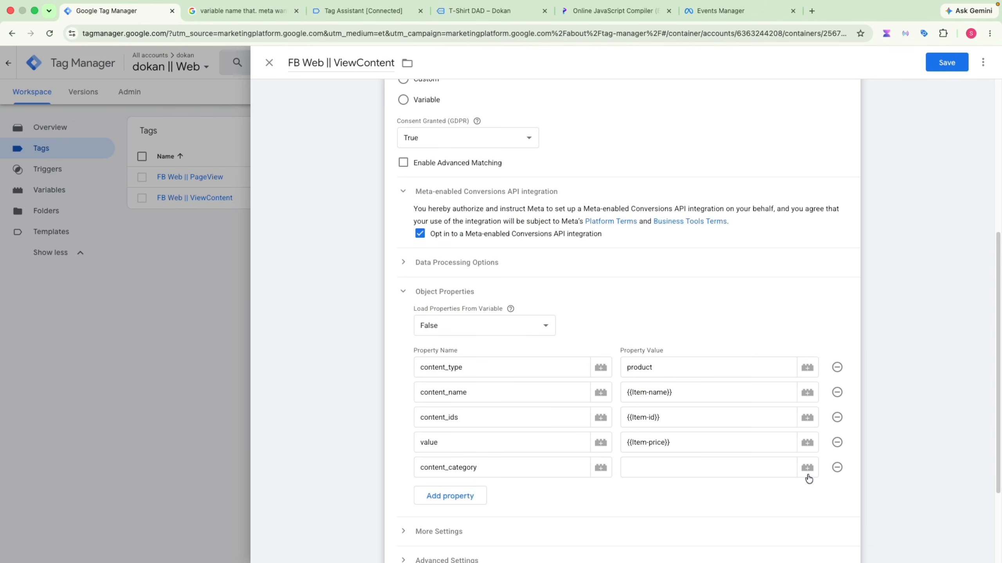
click(807, 469)
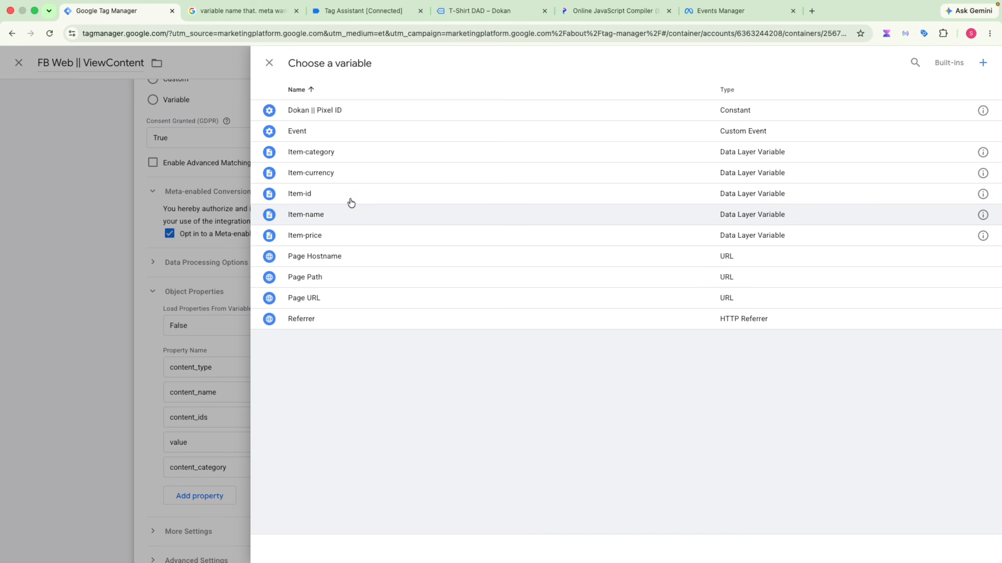
click(311, 156)
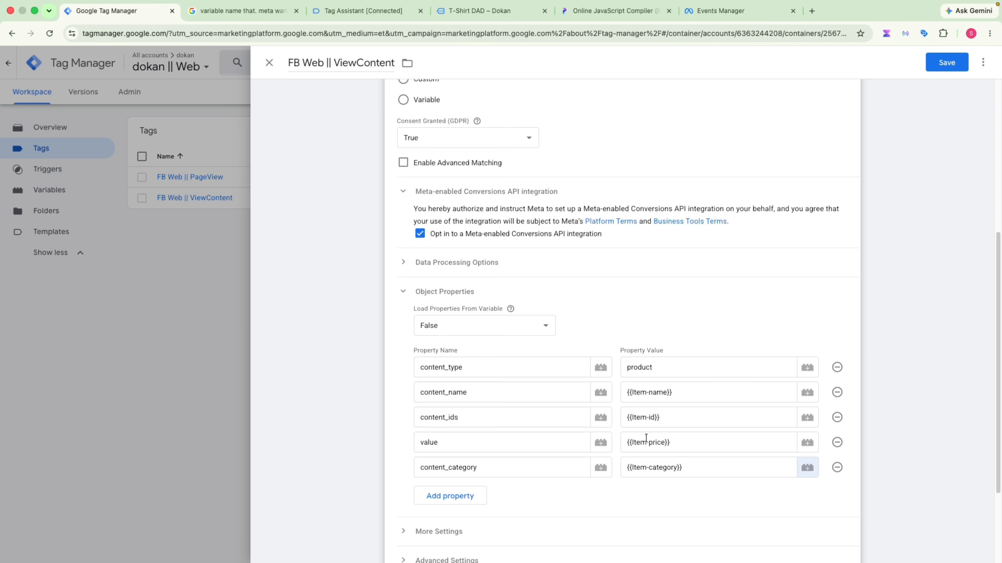
- Examine the currency field in the view_item event's data layer in Tag Assistant
click(232, 13)
click(355, 11)
click(223, 359)
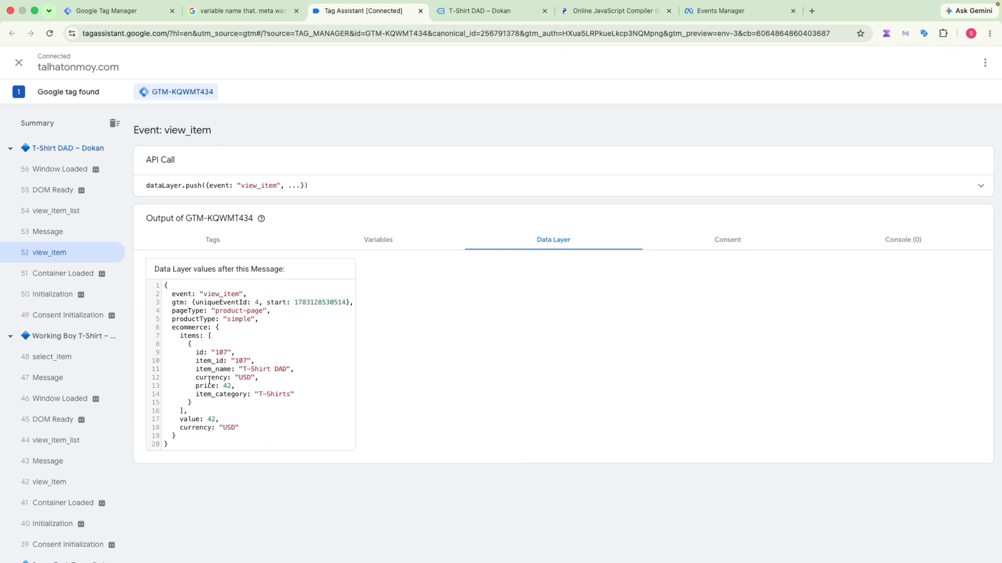
triple_click(206, 378)
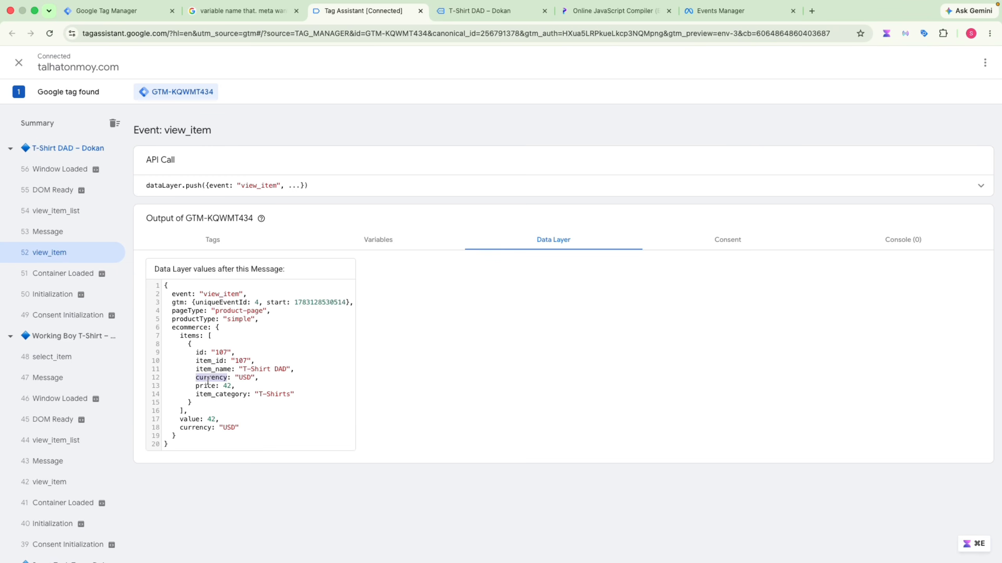
- Add a sixth property named currency, copied from the Google results, and assign it the Item-currency variable
click(745, 8)
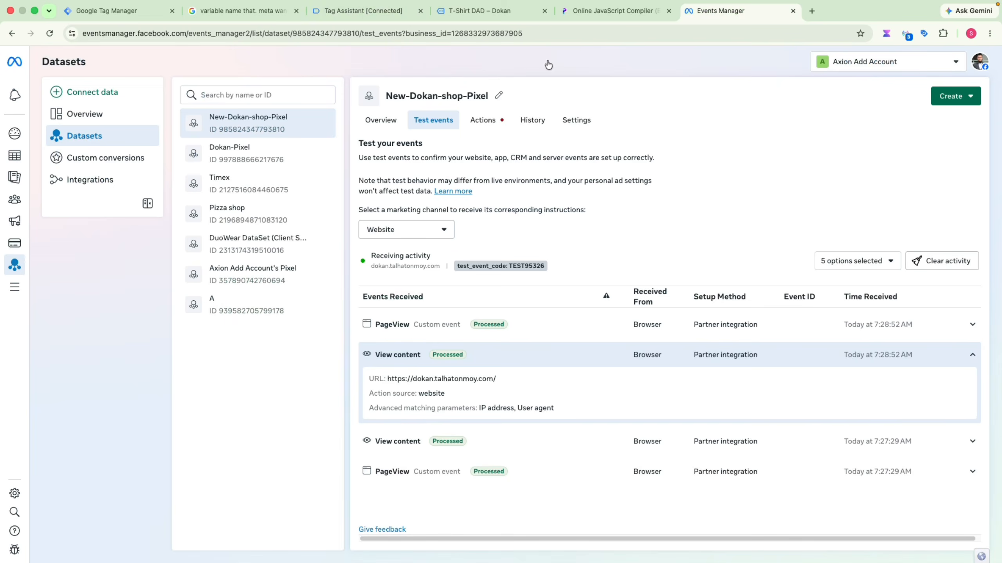
click(242, 11)
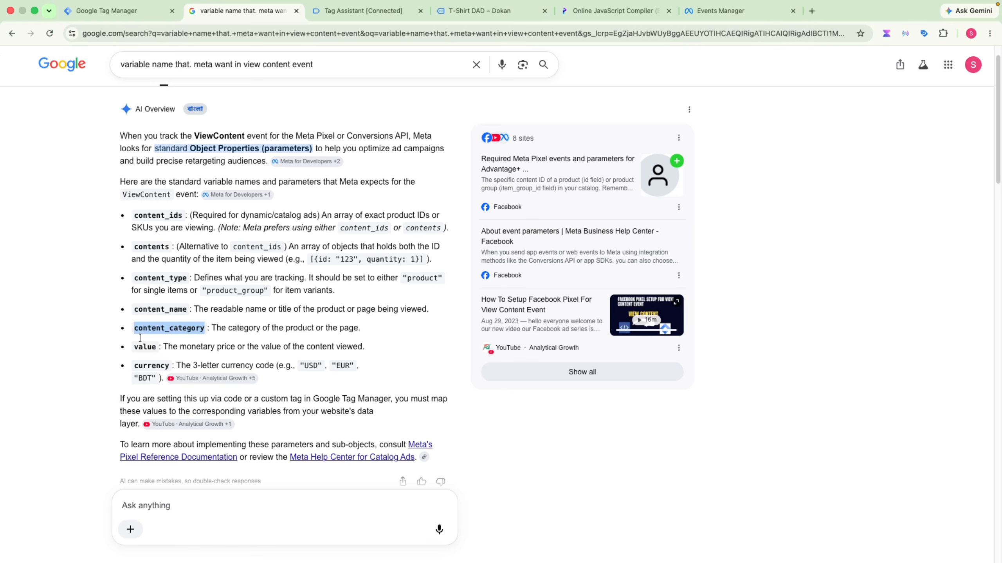
double_click(142, 360)
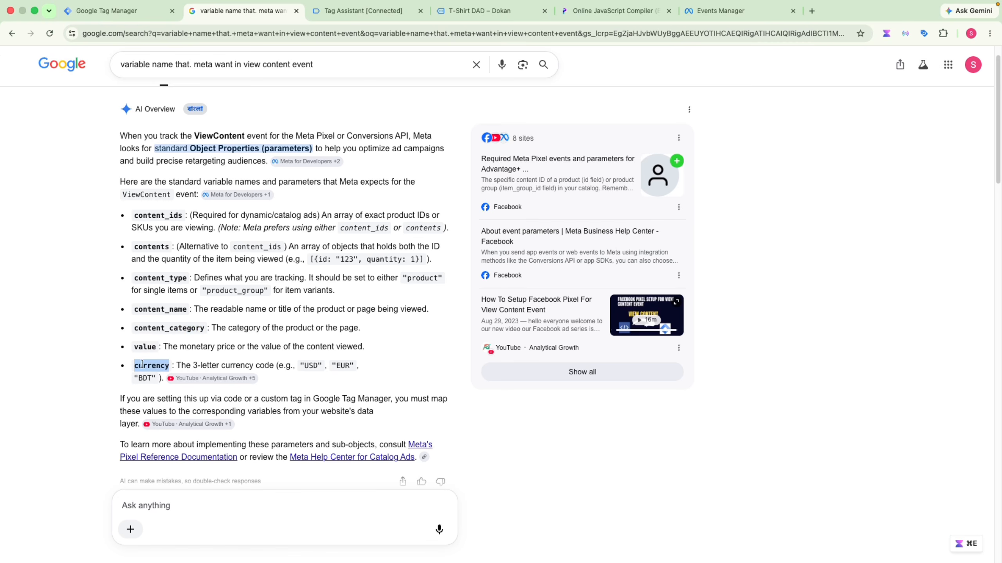
click(119, 10)
click(481, 493)
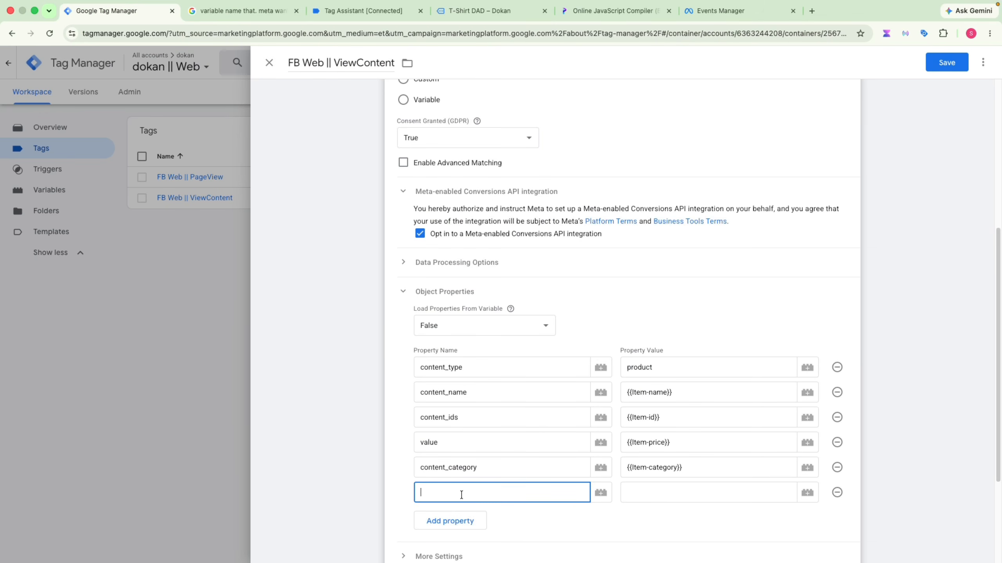
key(super+v)
click(808, 494)
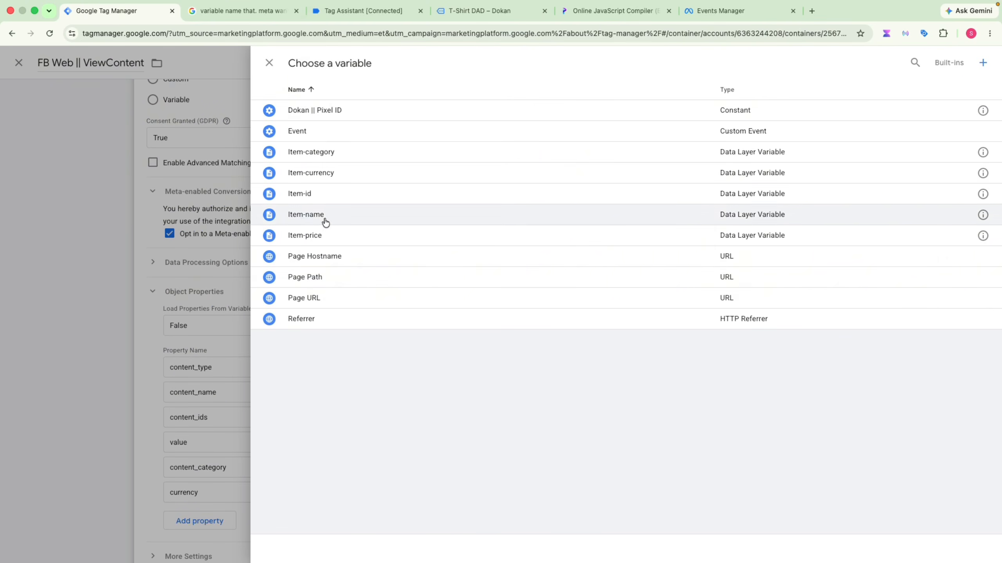
click(355, 173)
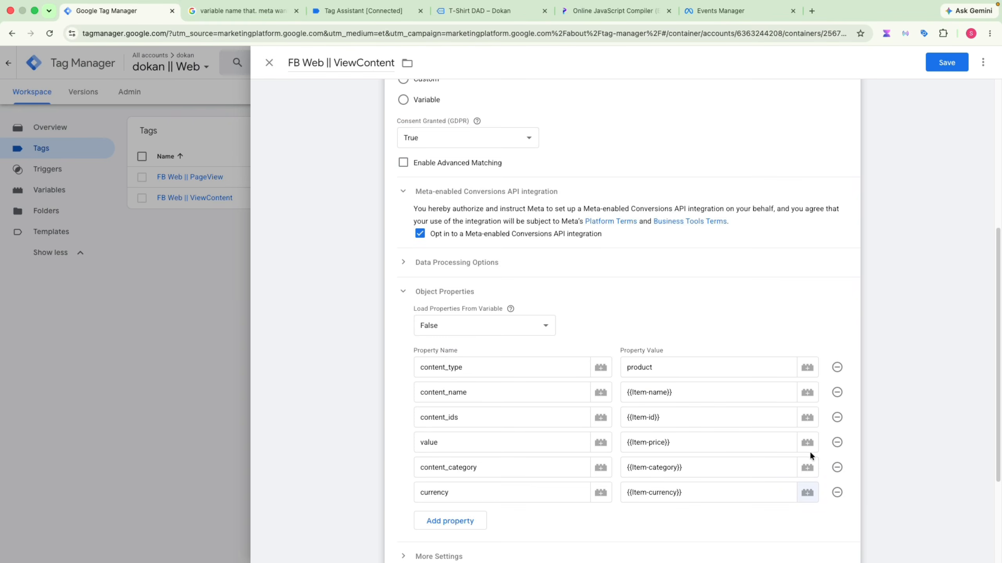
- Save the ViewContent tag and publish the workspace changes, skipping the version name and description
scroll(809, 451, down, 3)
click(946, 62)
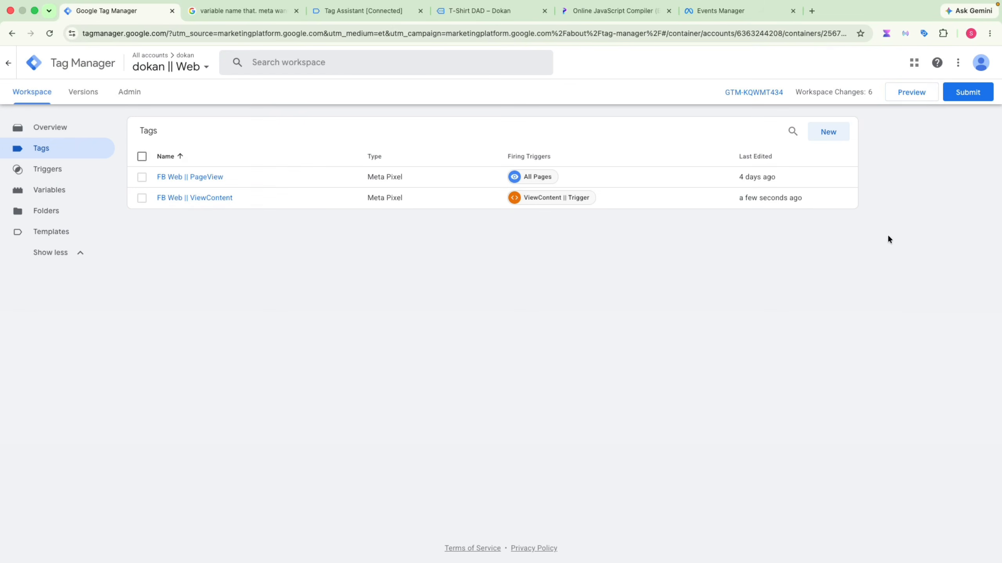
click(972, 95)
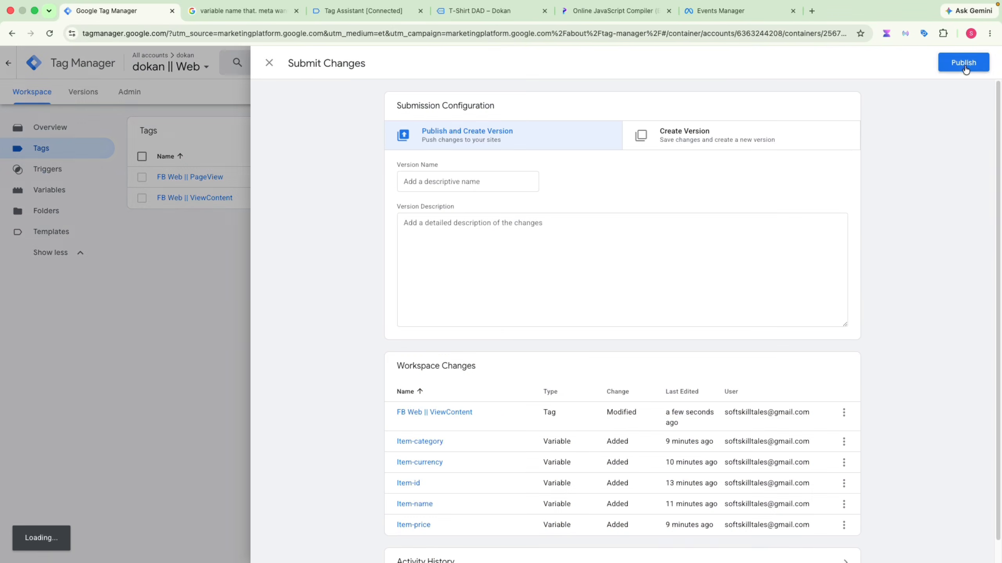
click(965, 69)
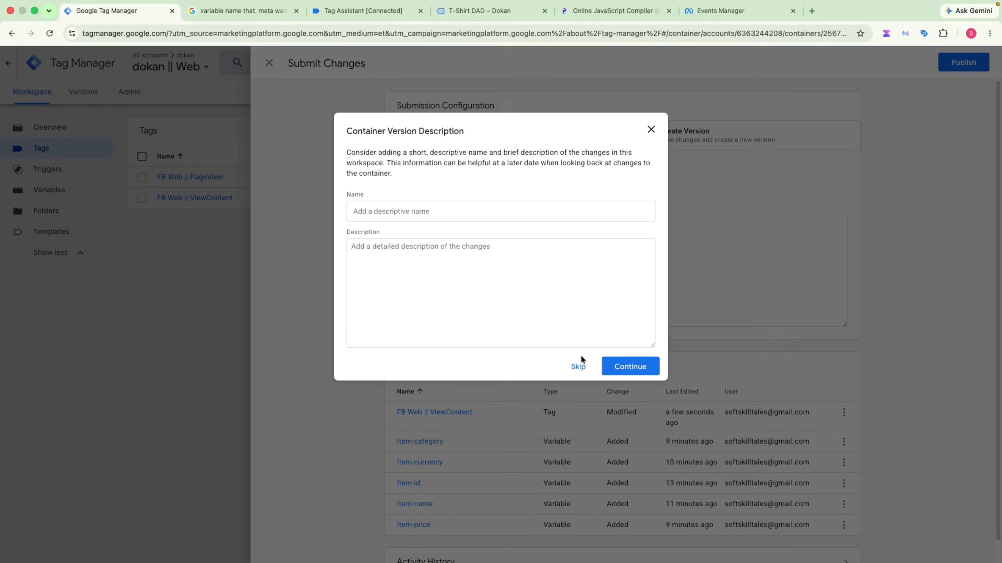
click(579, 364)
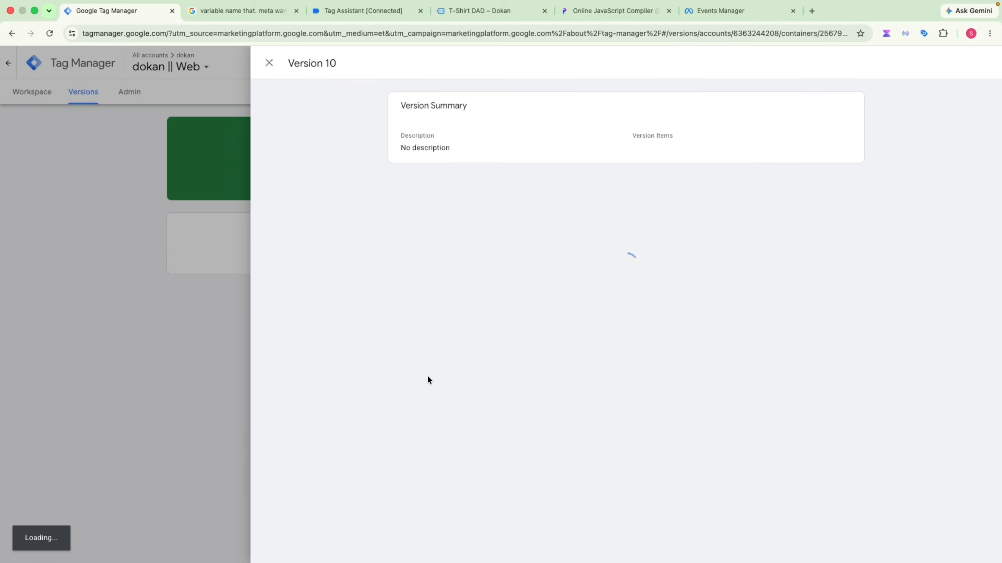
- Start a preview session from the container workspace, then clear the test event activity in Meta Events Manager
click(45, 95)
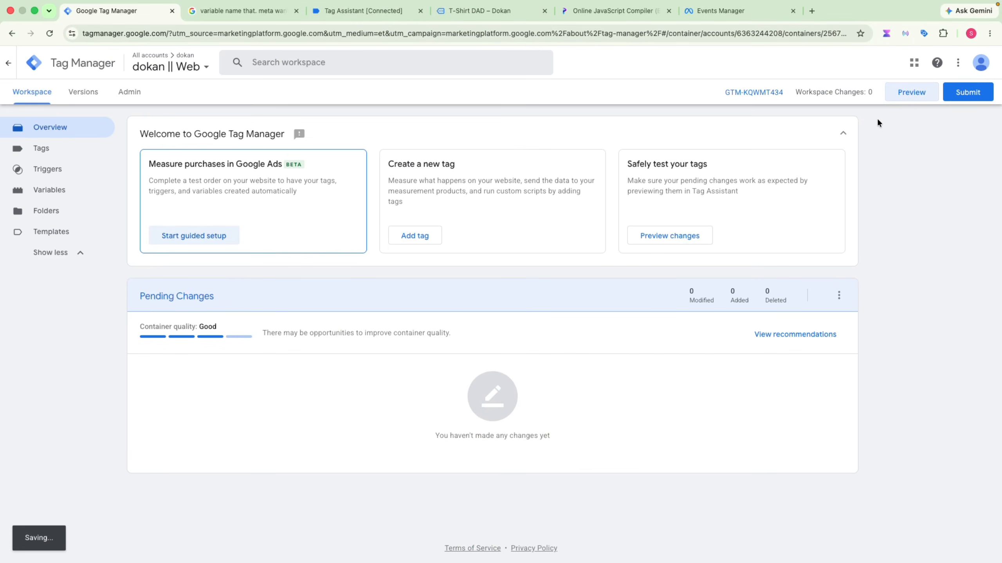
click(907, 92)
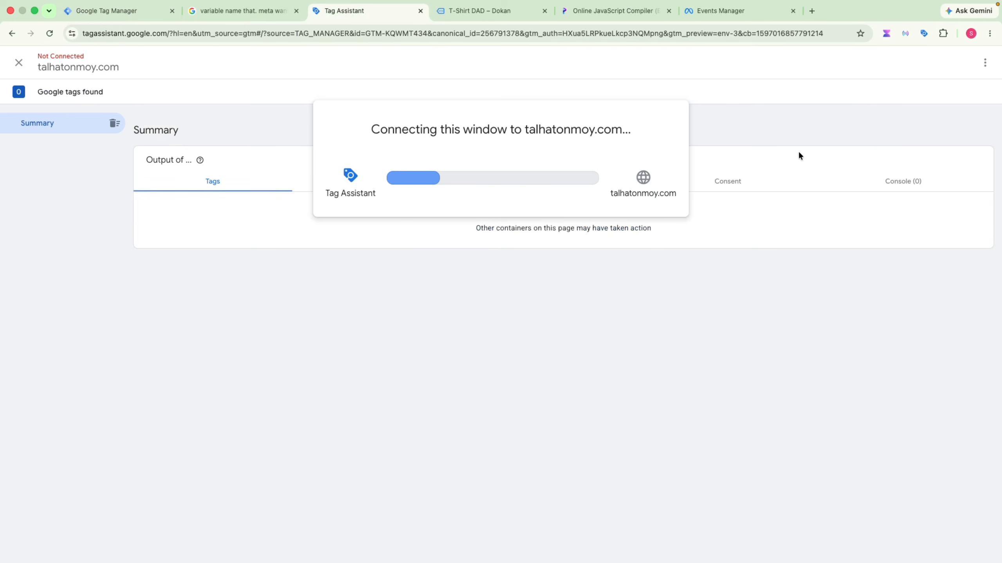
click(722, 17)
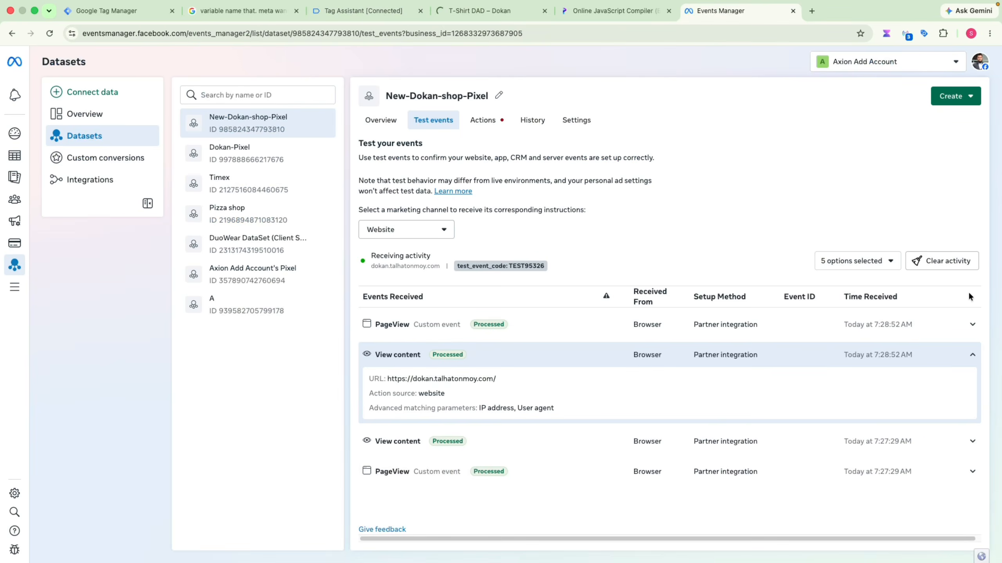
click(942, 261)
click(613, 256)
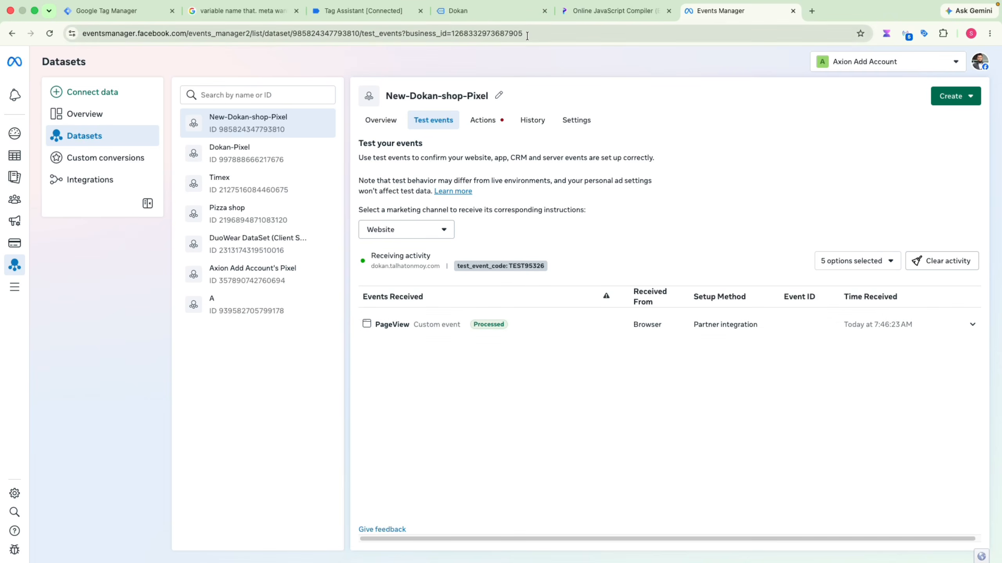
- Open the Short Sleeve T-Shirt product page from New Arrivals in the Dokan shop's debug session
click(512, 11)
scroll(531, 338, down, 15)
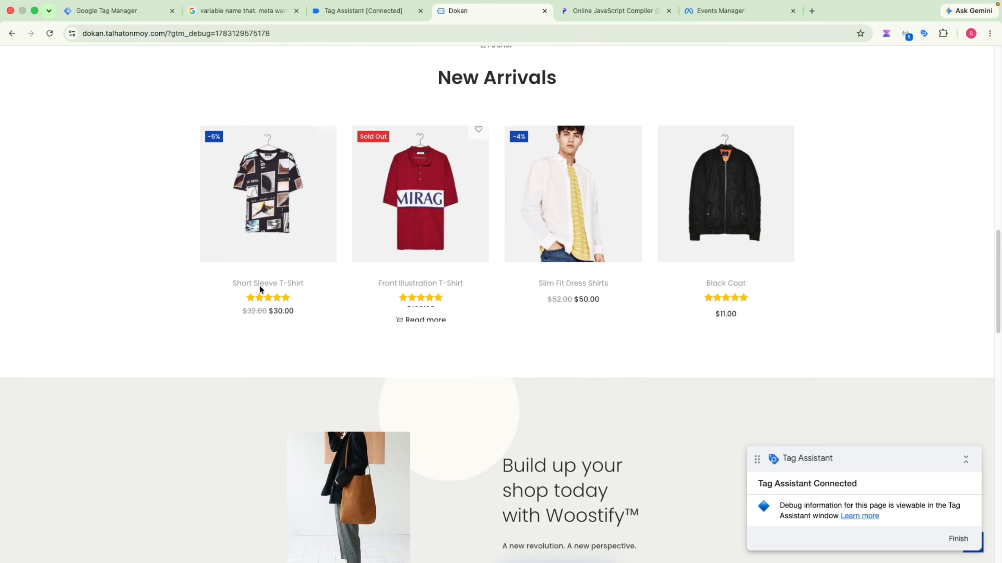
click(524, 309)
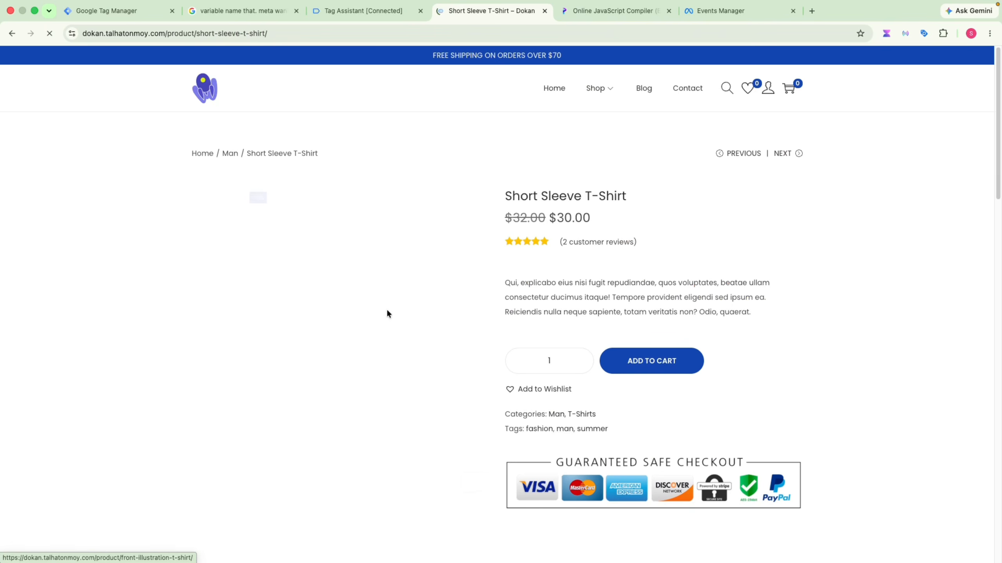
- Review the product's title and sale price on the Short Sleeve T-Shirt page
drag(505, 197, 636, 202)
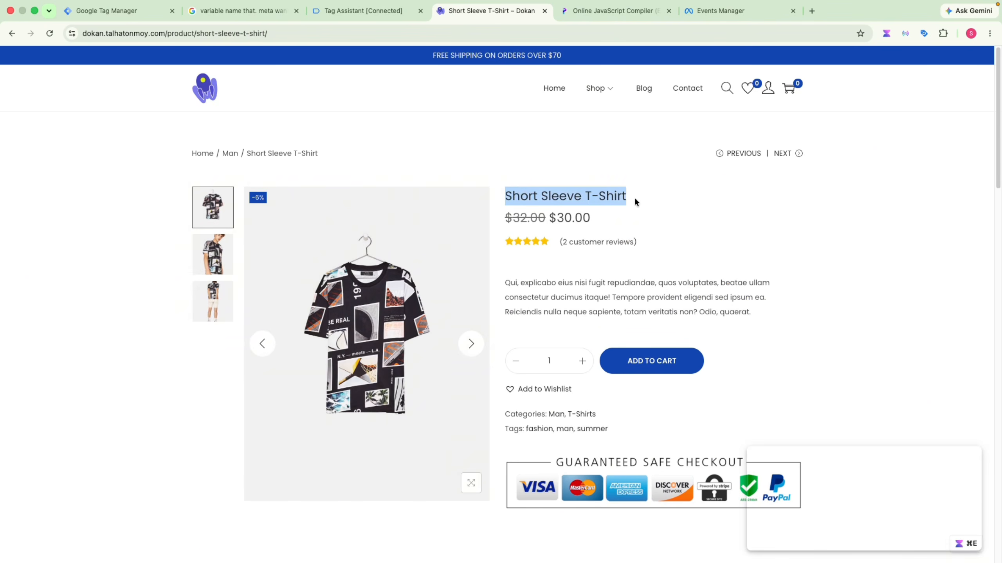
click(586, 196)
drag(557, 218, 593, 217)
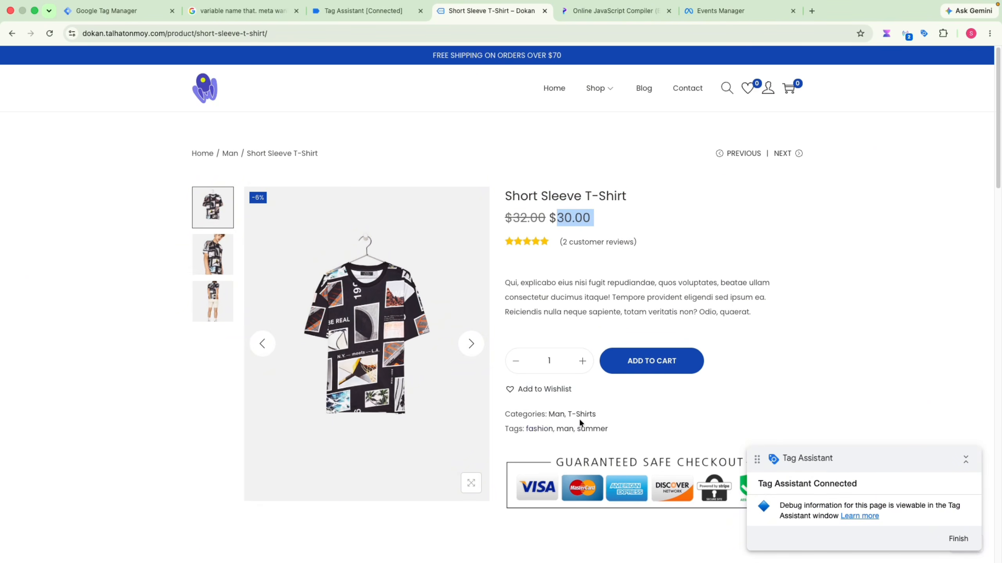
- Open the page's pixel in Meta Pixel Helper and examine the ViewContent event's custom parameters and event info
click(906, 35)
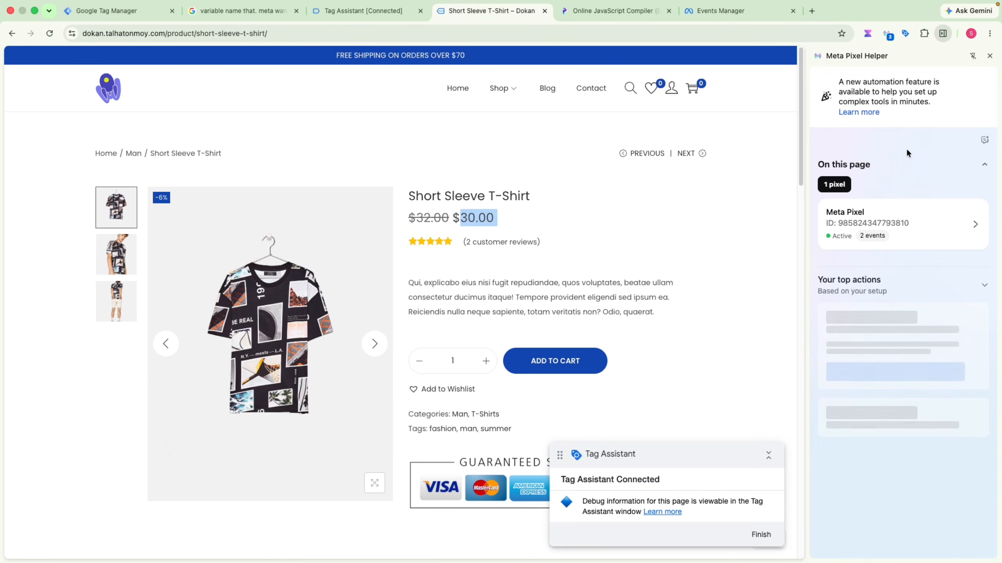
click(974, 225)
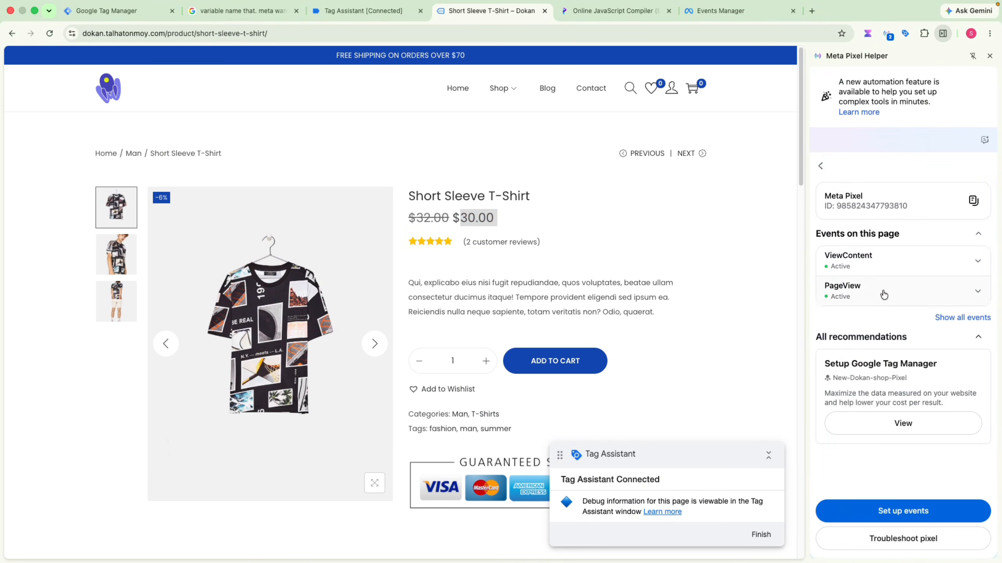
click(911, 265)
scroll(898, 319, down, 3)
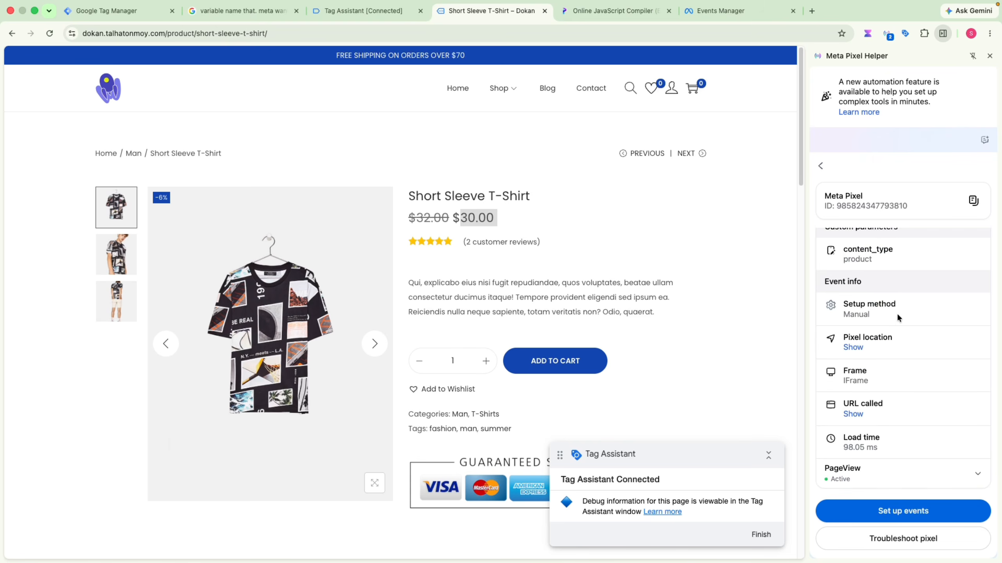
scroll(875, 283, down, 3)
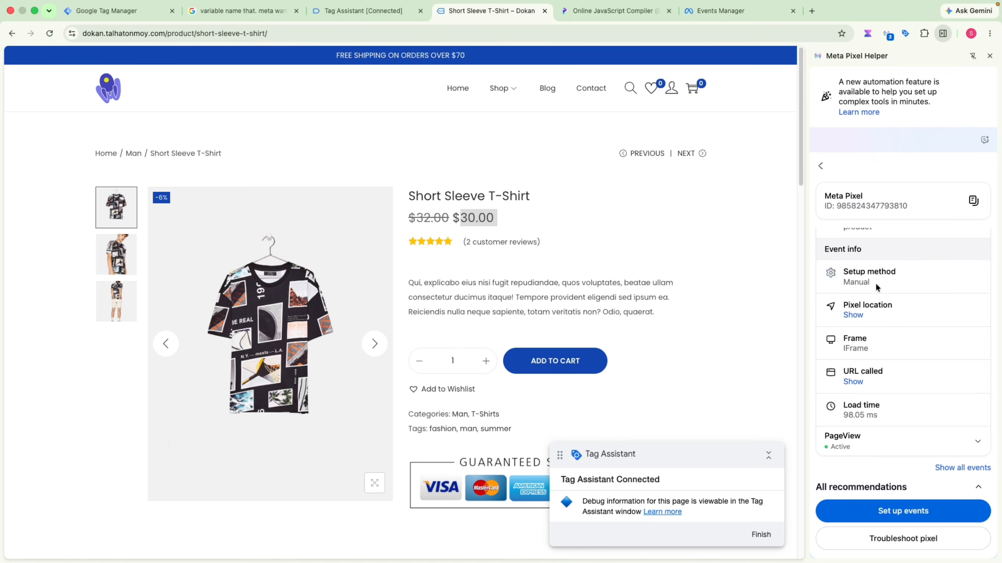
scroll(863, 355, up, 2)
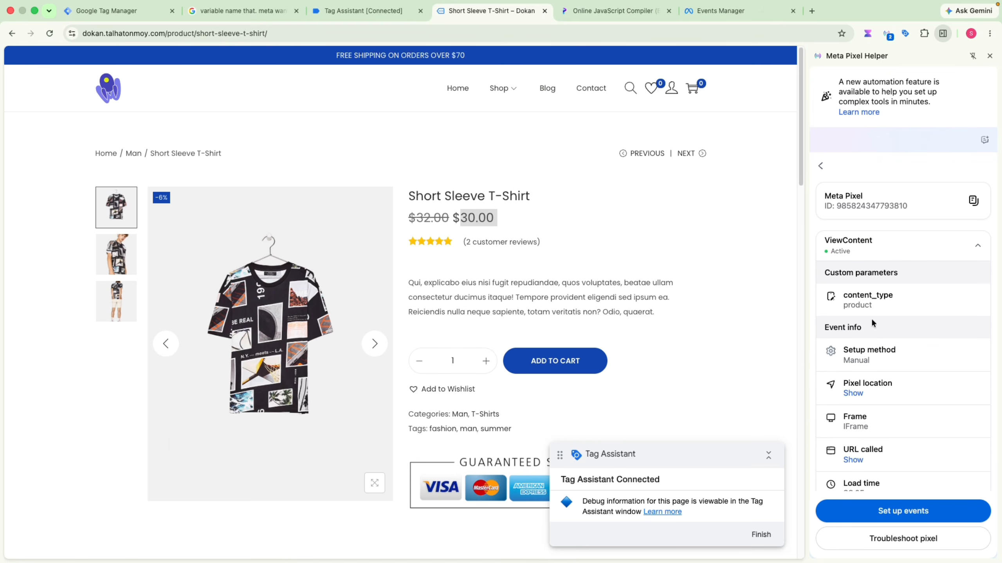
drag(843, 276, 884, 280)
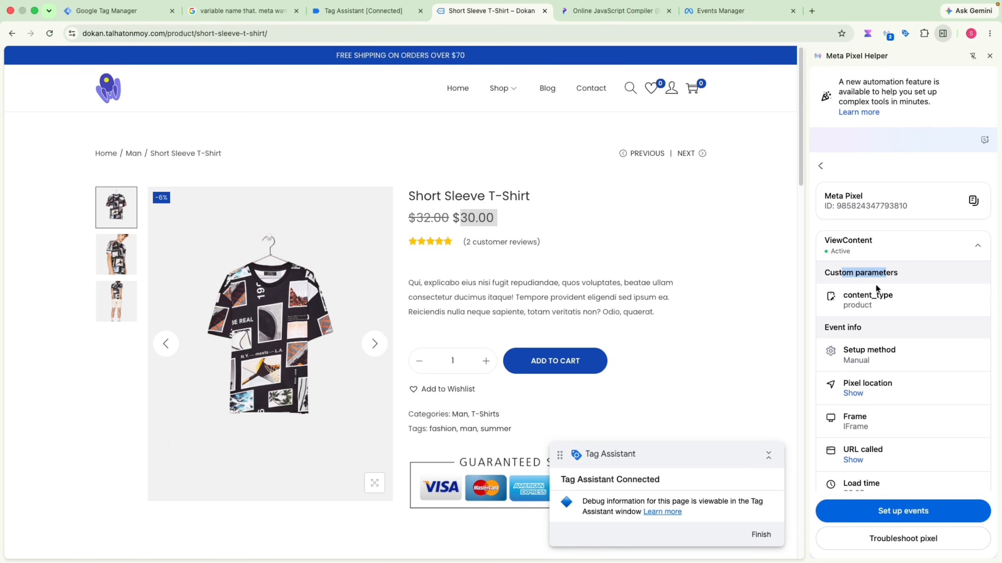
click(866, 295)
scroll(882, 330, down, 3)
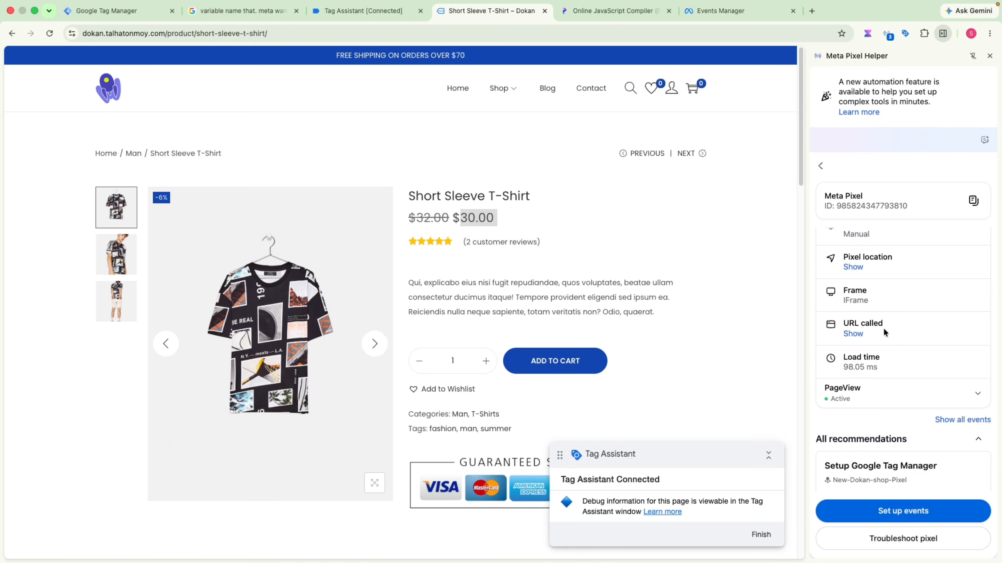
scroll(882, 330, up, 4)
click(872, 323)
- Switch to Meta Events Manager and examine the parameters received with the View content test event
click(717, 11)
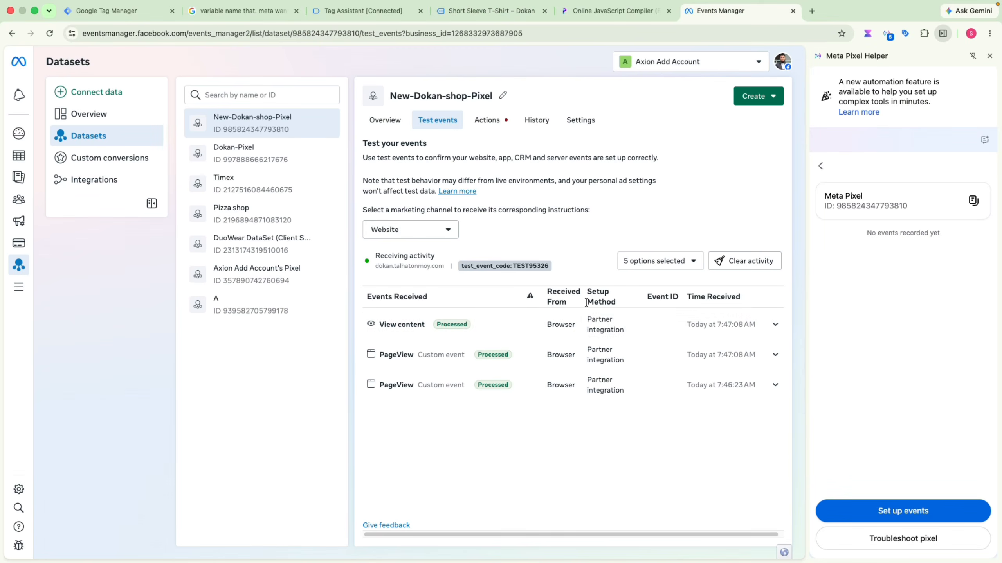
click(426, 329)
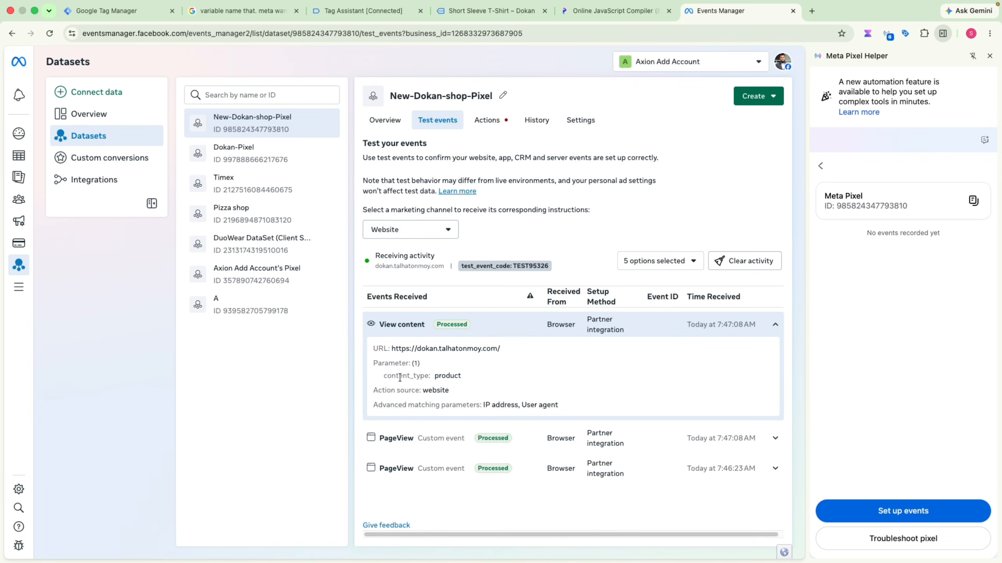
drag(400, 377, 444, 378)
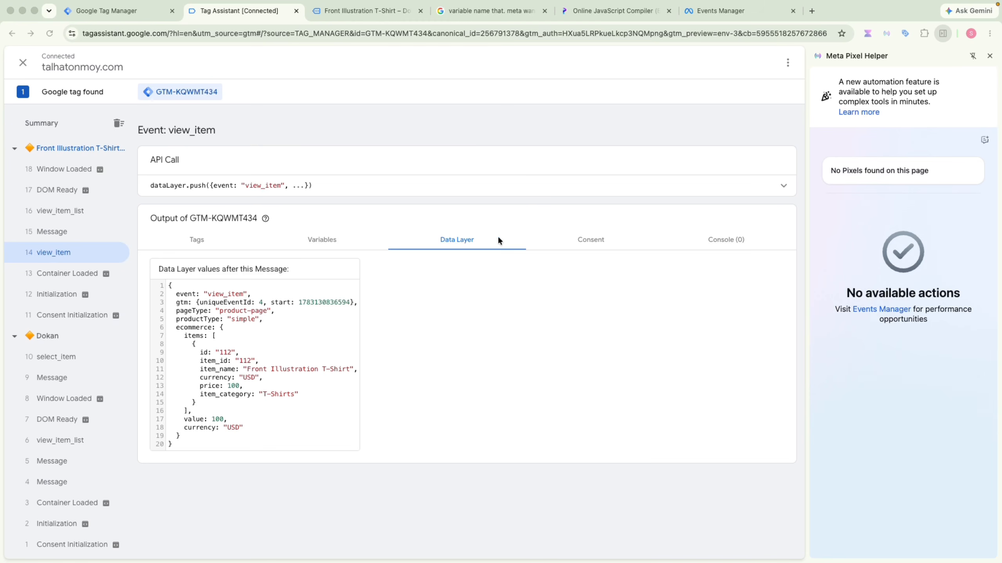
- In Tag Assistant, check the view_item event's variable values for the Front Illustration T-Shirt page
click(214, 359)
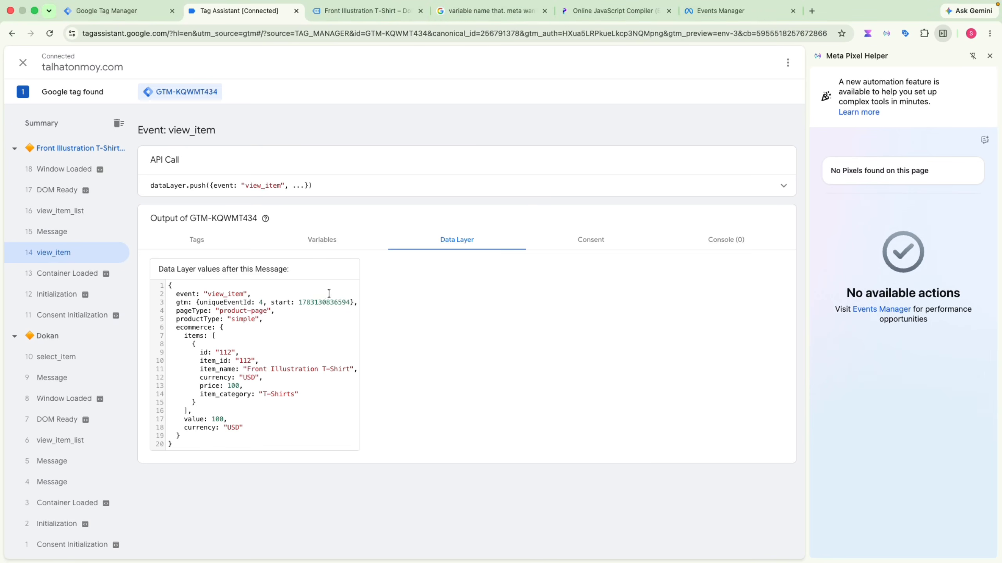
click(296, 245)
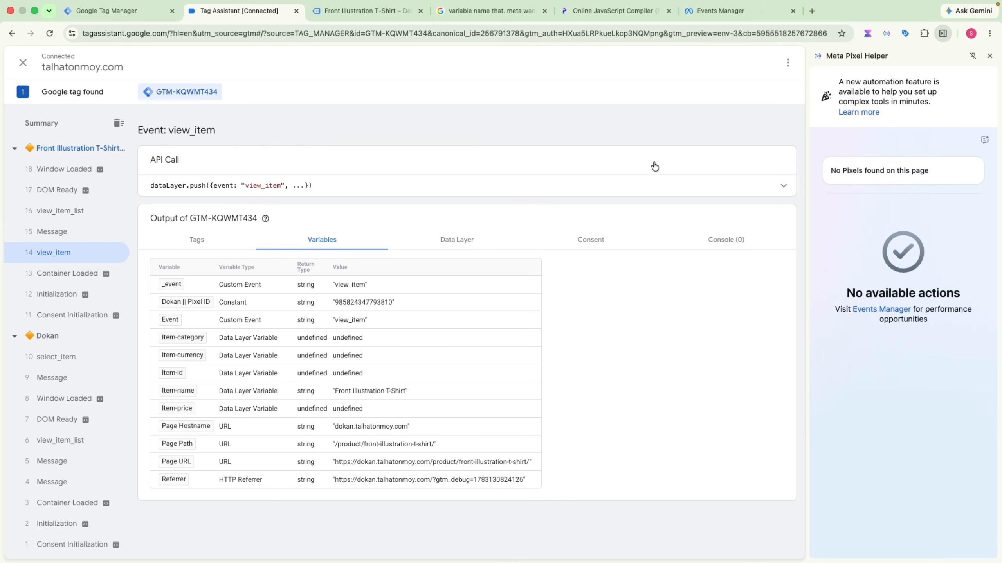
- Switch to the Programiz JavaScript compiler, change the logged path to dataLayer.ecommerce.items[0].item_name, and run the code
click(623, 13)
click(105, 388)
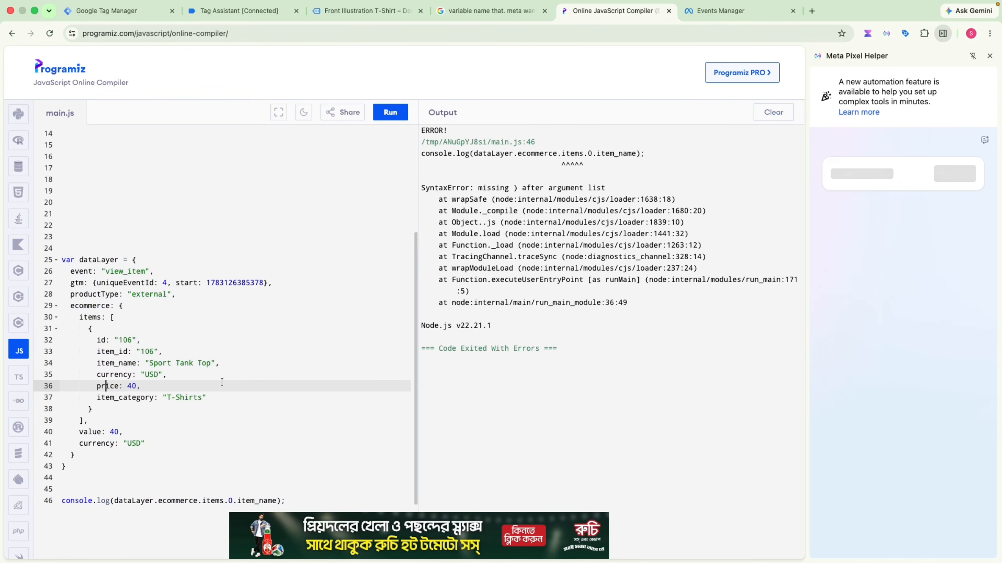
click(232, 501)
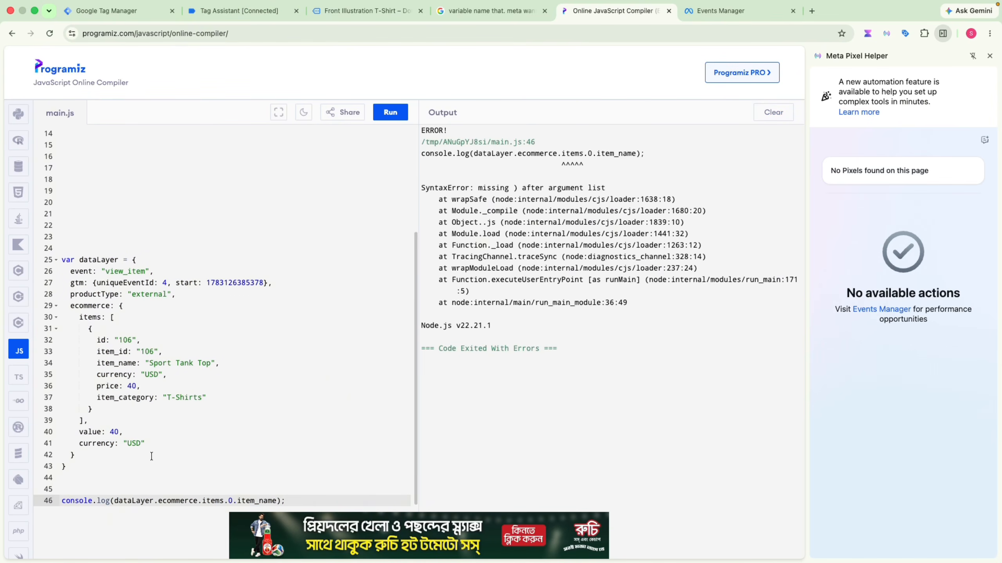
double_click(97, 317)
click(228, 499)
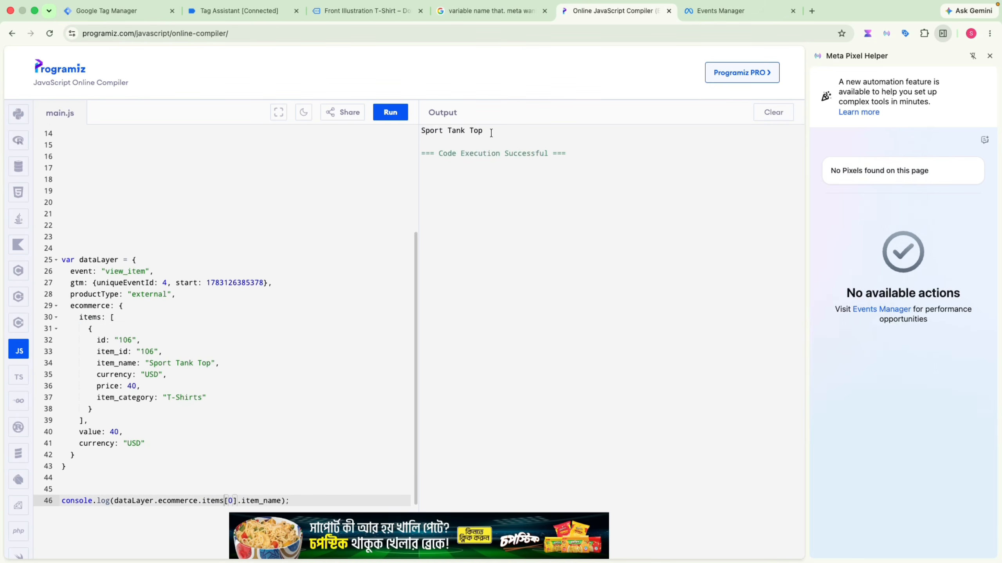
double_click(475, 130)
click(335, 397)
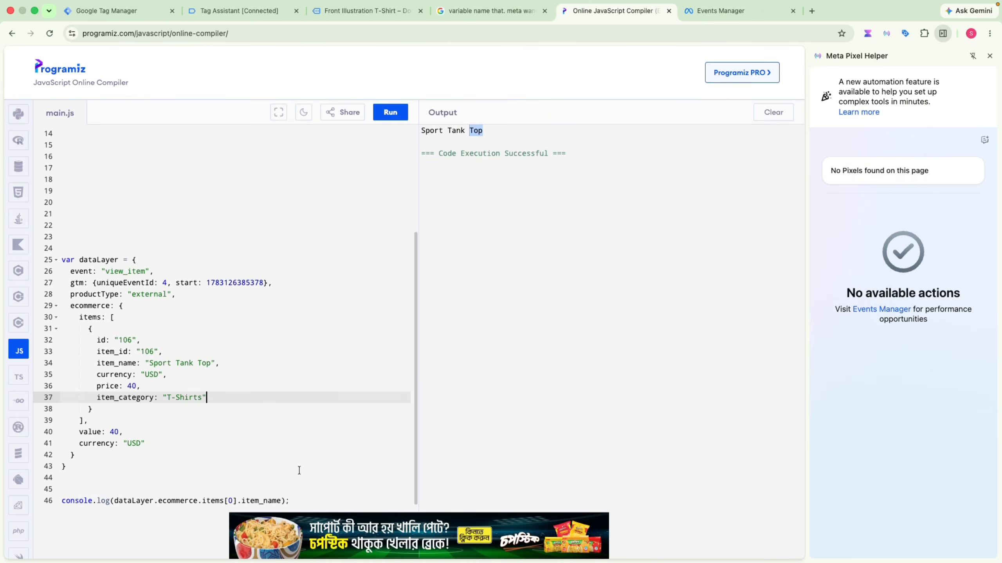
- Duplicate the console.log statement above the original, leaving a blank line between them, and comment out the original
drag(296, 500, 60, 497)
key(super+c)
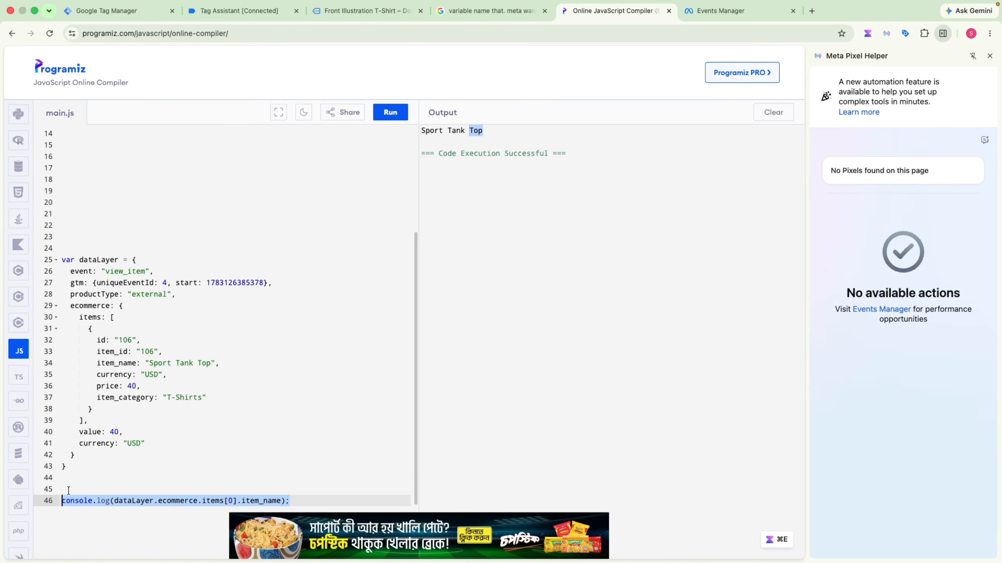
click(90, 486)
click(94, 479)
key(Return)
key(super+v)
key(Return)
key(Return)
key(super+v)
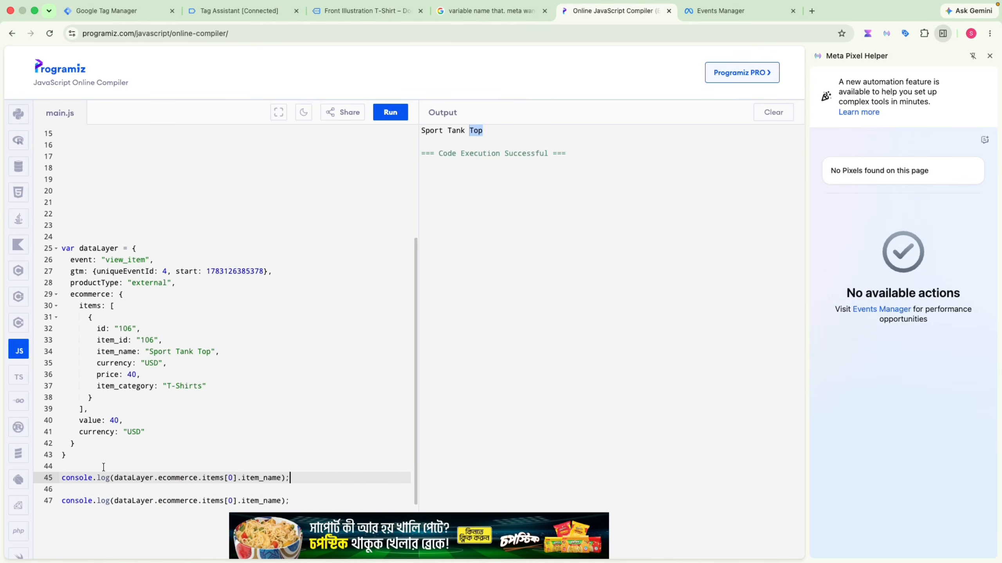
click(132, 501)
key(super+slash)
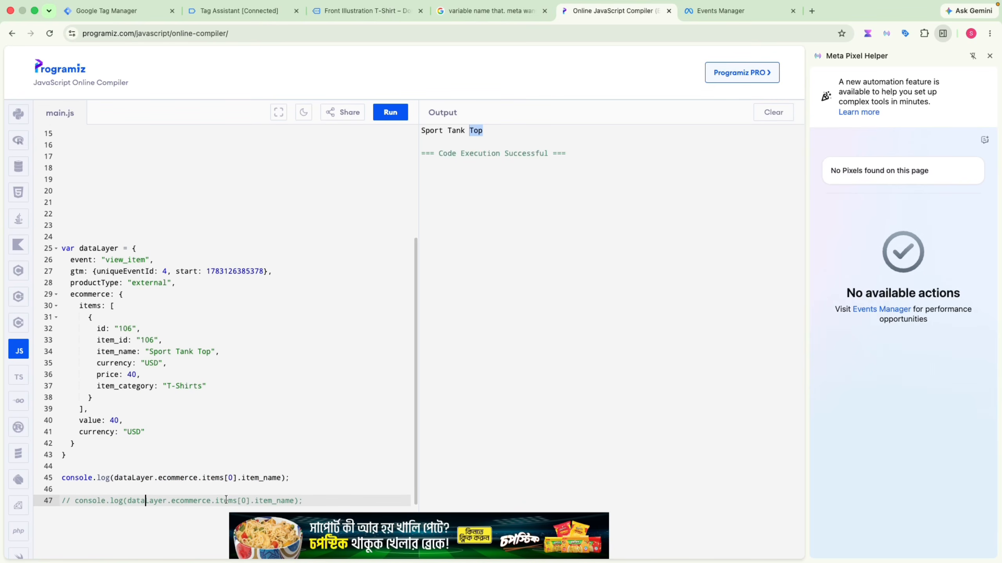
- Rewrite the array index in the upper console.log statement in dot notation, as dataLayer.ecommerce.items.0.item_name
click(114, 306)
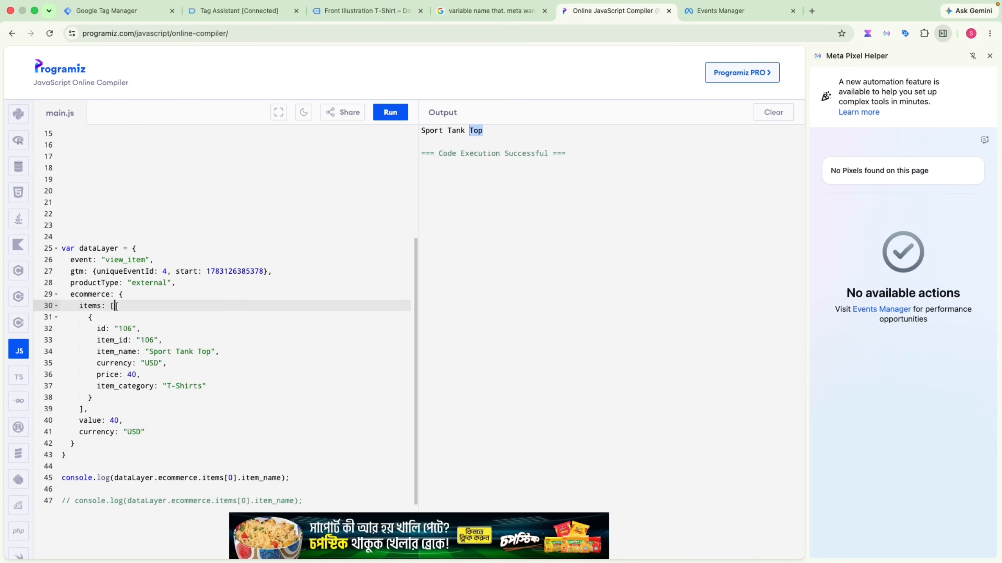
click(124, 294)
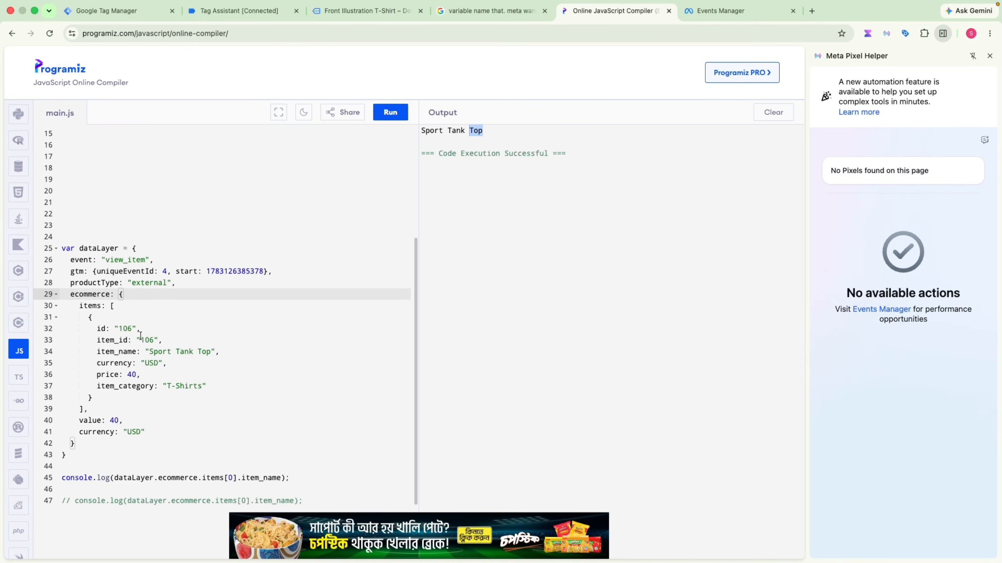
click(233, 478)
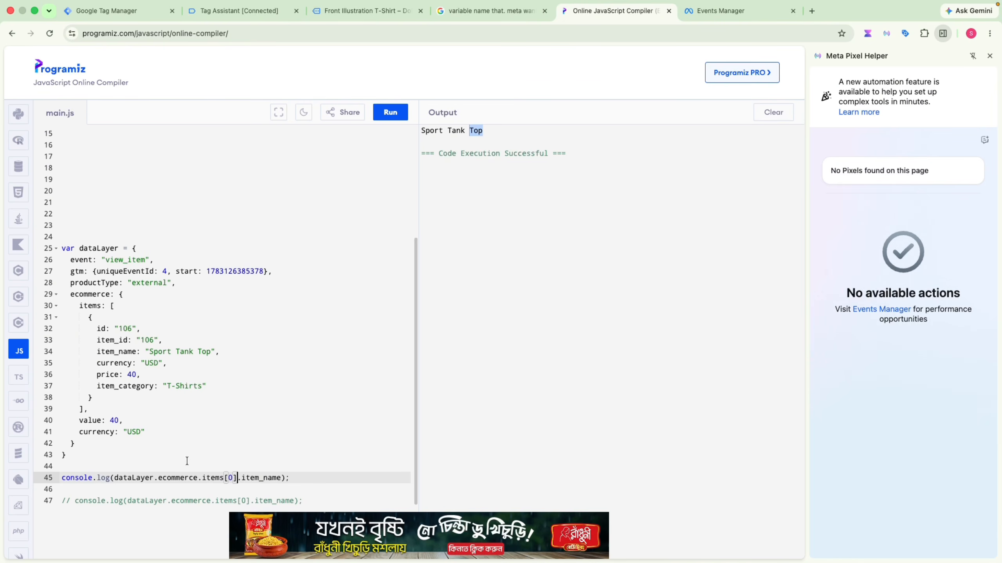
click(99, 310)
click(99, 328)
click(206, 483)
key(BackSpace)
key(BackSpace)
text(.)
- Trace the ecommerce, items, 0 and item_name parts of the path through the dataLayer object and run the code
double_click(195, 478)
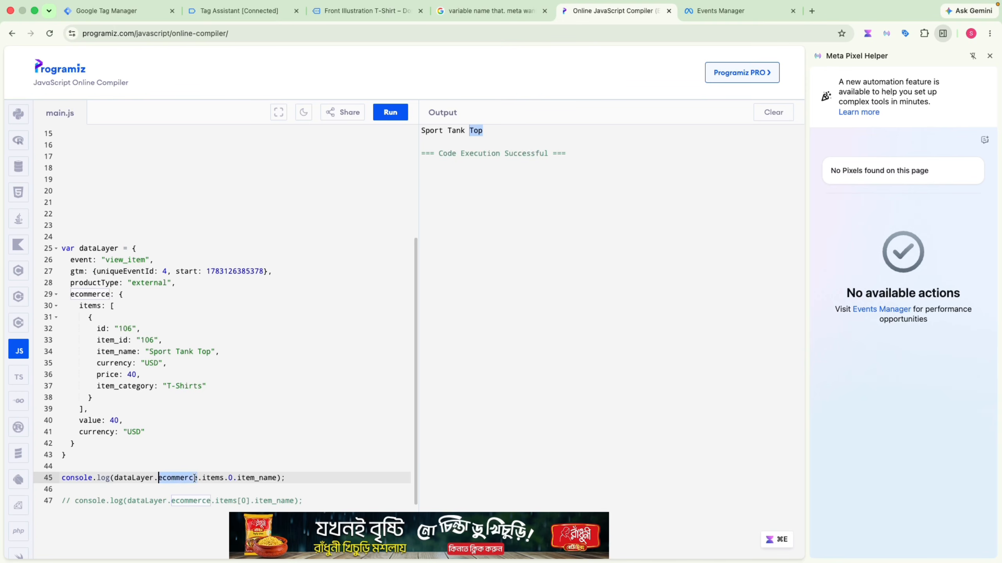
double_click(214, 478)
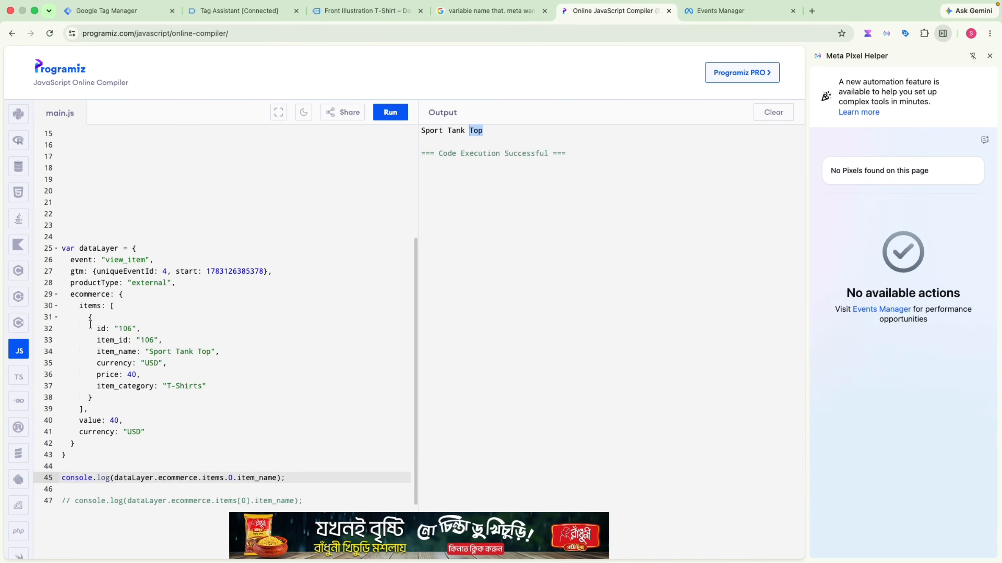
drag(89, 318, 123, 386)
click(229, 478)
drag(90, 323, 123, 363)
double_click(254, 477)
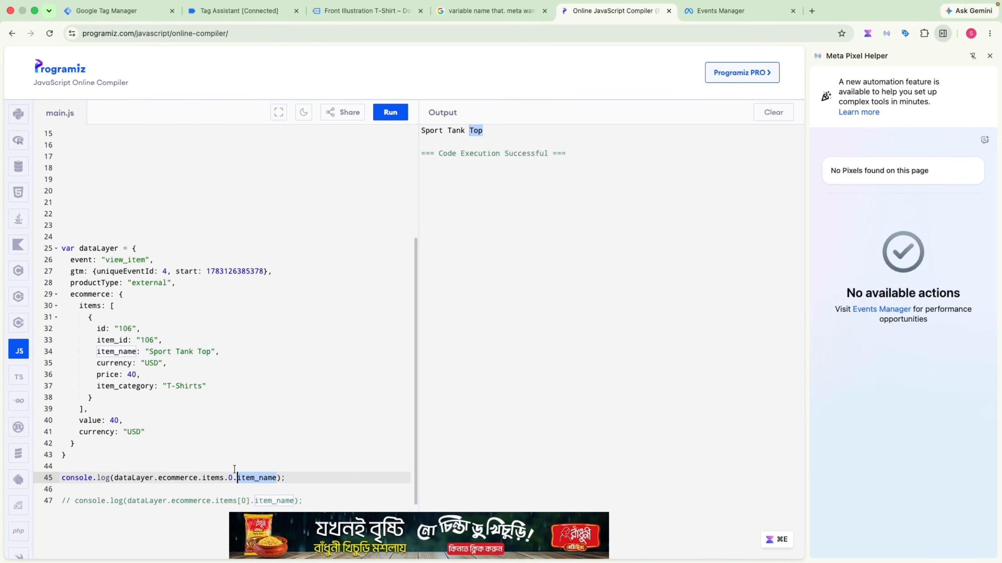
double_click(108, 351)
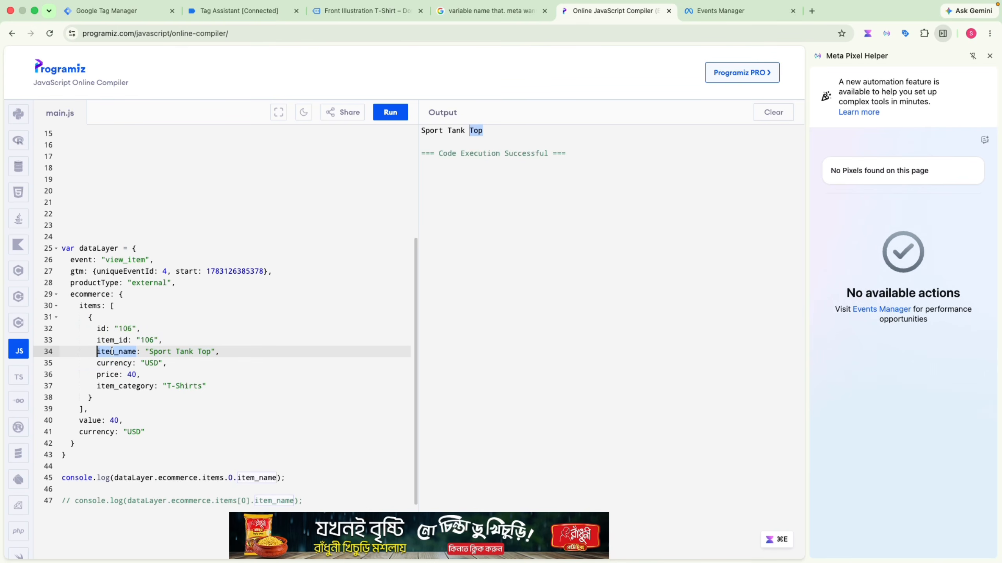
click(183, 455)
click(390, 112)
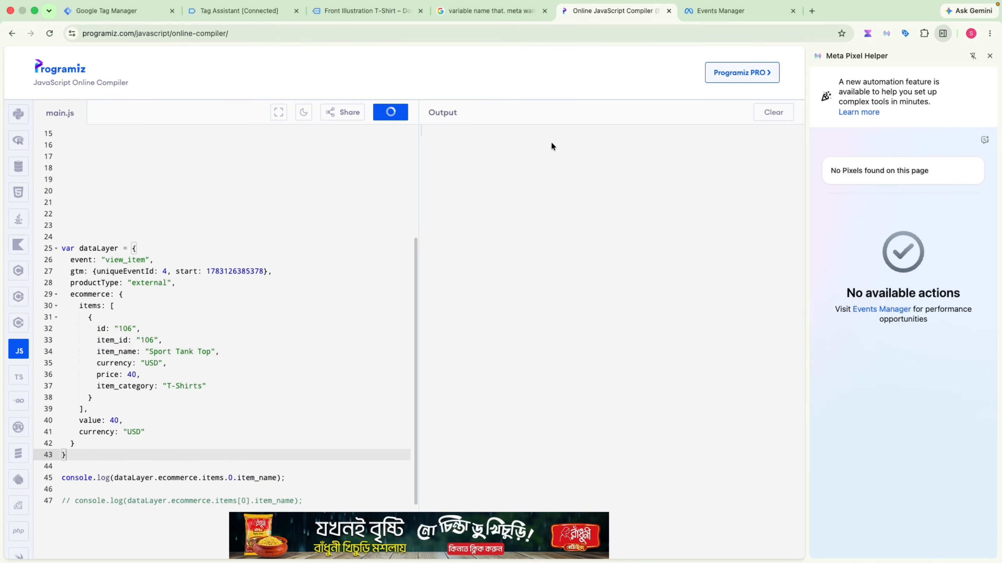
- Comment out the items.0 console.log statement and uncomment the items[0] one
click(208, 488)
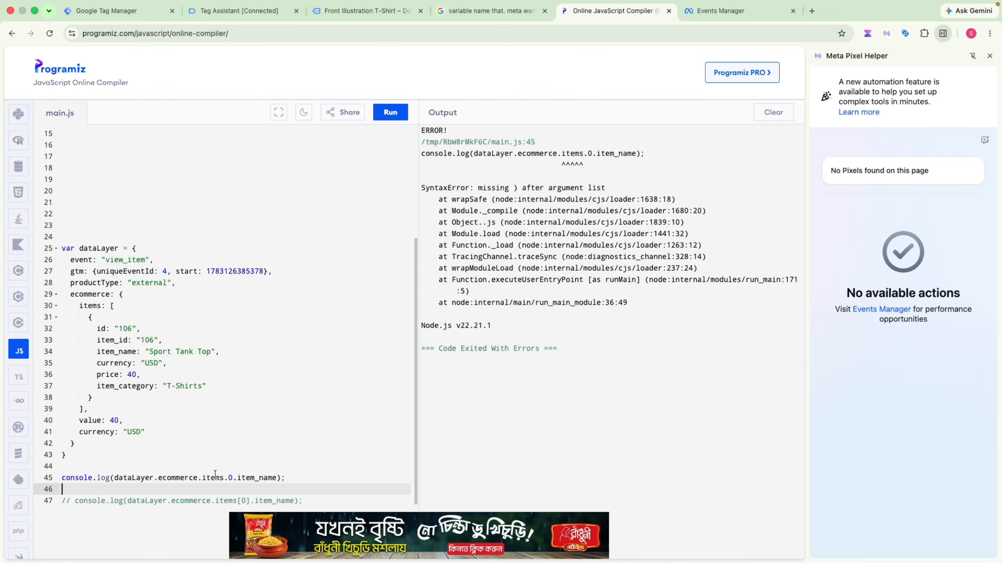
click(215, 474)
key(super+slash)
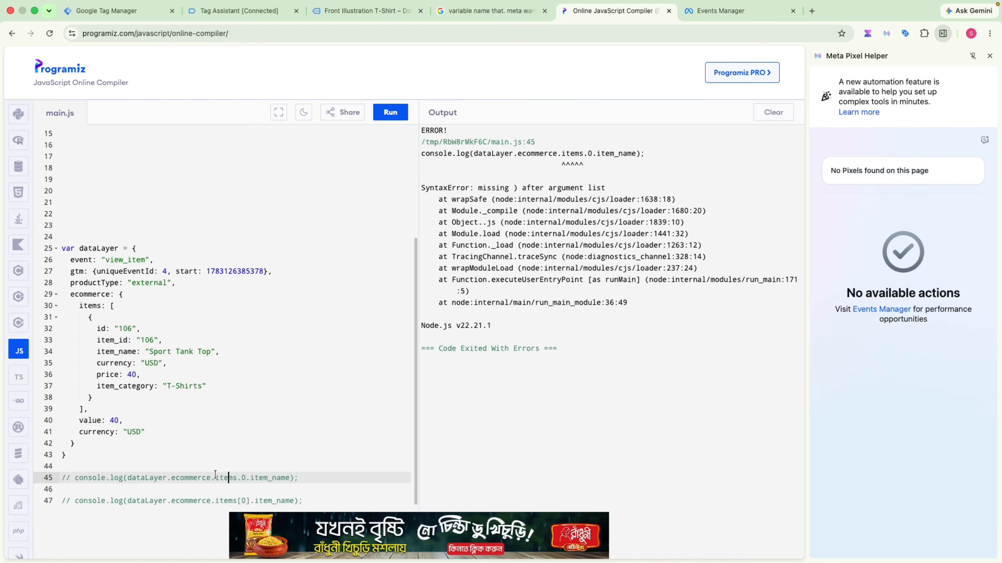
click(215, 502)
key(super+slash)
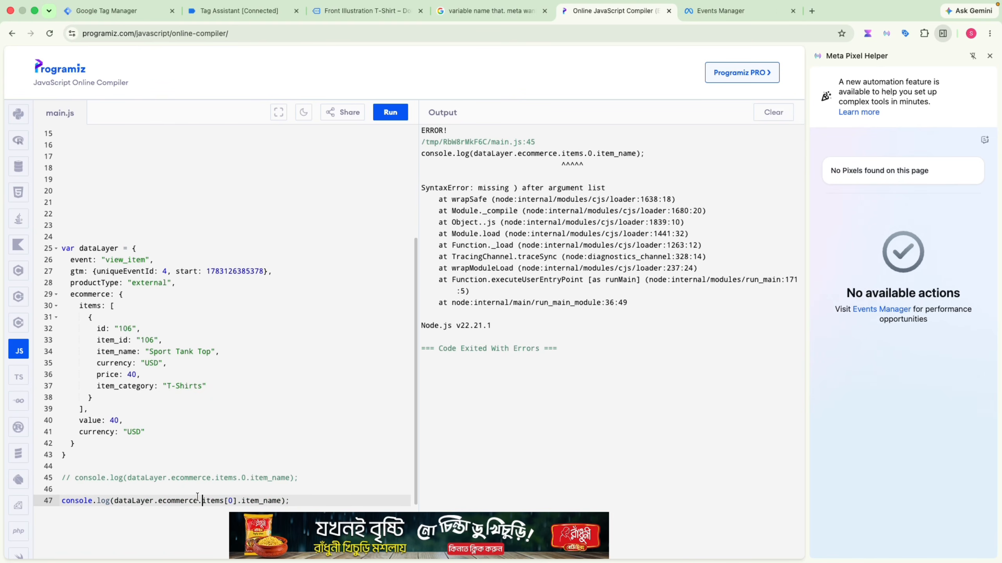
- Compare the index notation of the two console.log statements and uncomment the items.0 one
click(238, 501)
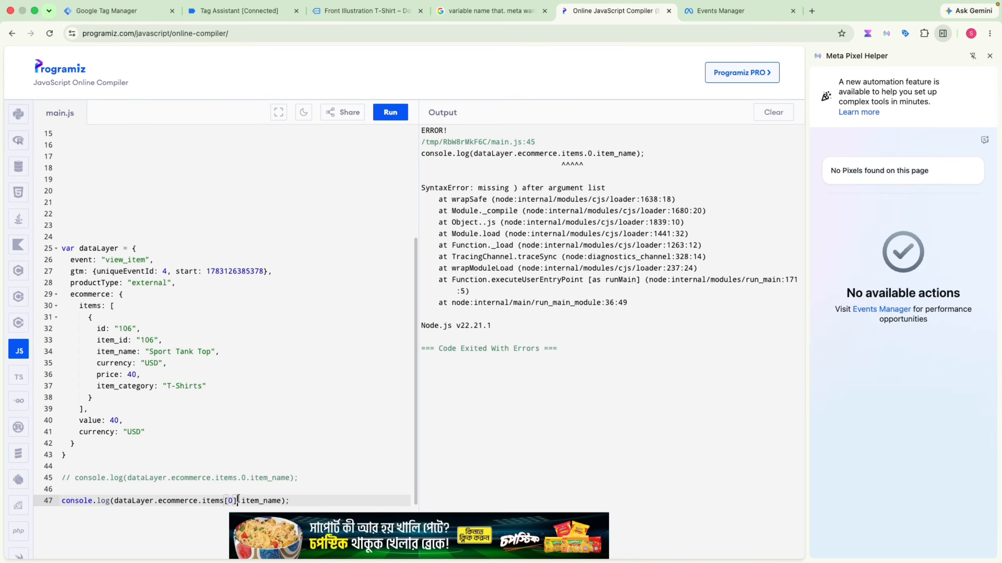
key(Left)
key(Left)
key(Left)
click(189, 478)
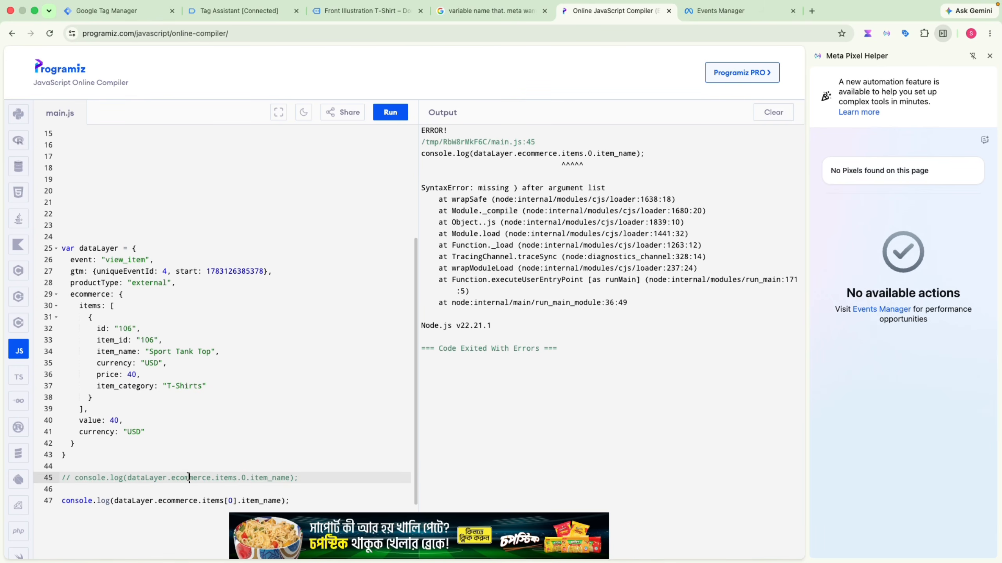
key(super+slash)
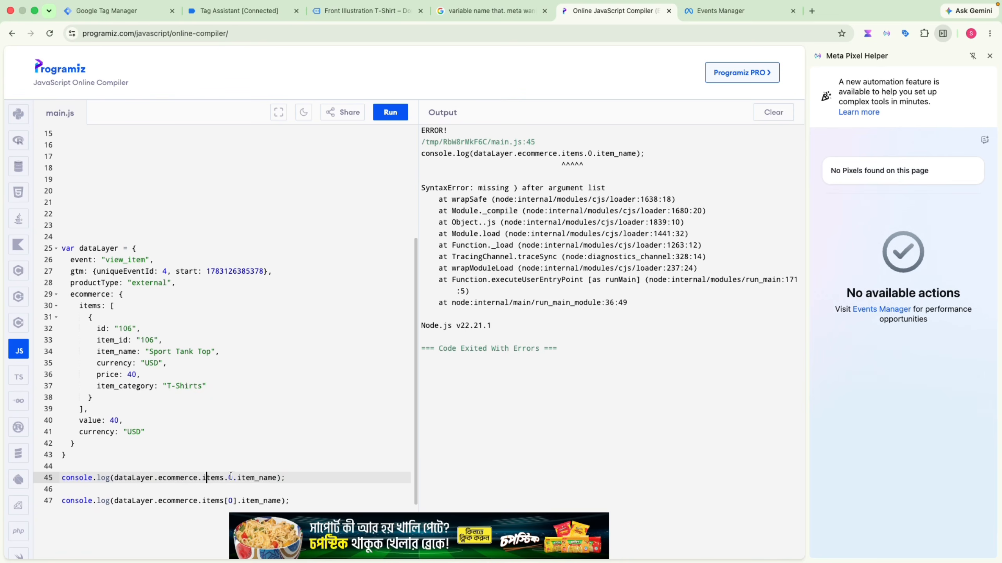
- Switch to Google Tag Manager and change the Item-category variable's Data Layer Variable Name to ecommerce.items.0.item_category, saving the change
click(232, 478)
drag(247, 484, 220, 481)
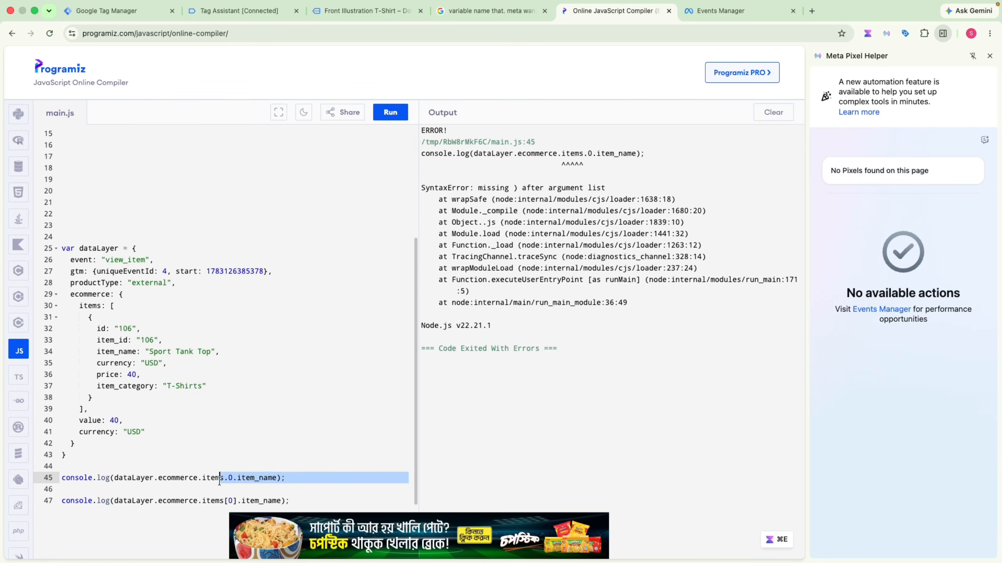
click(150, 10)
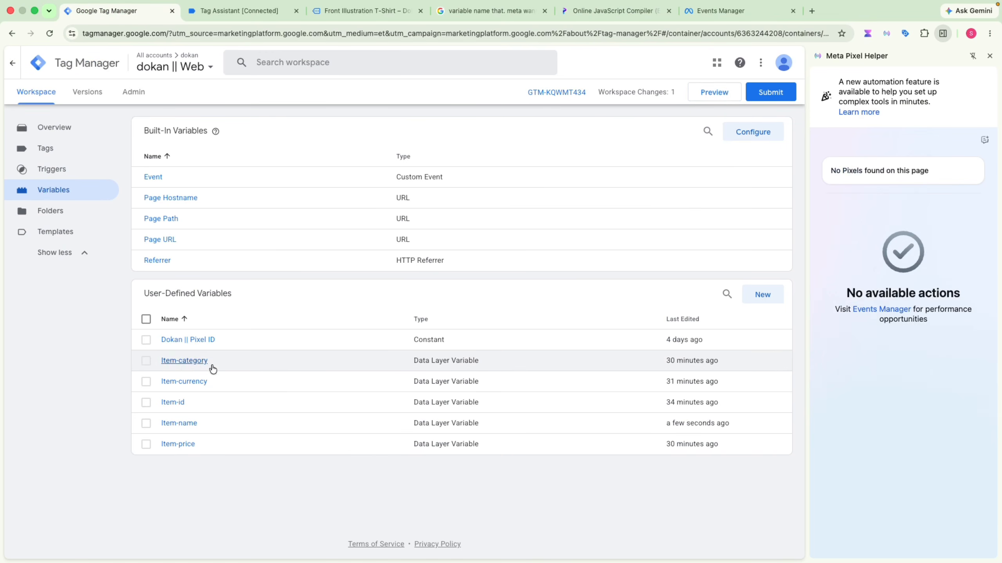
click(189, 361)
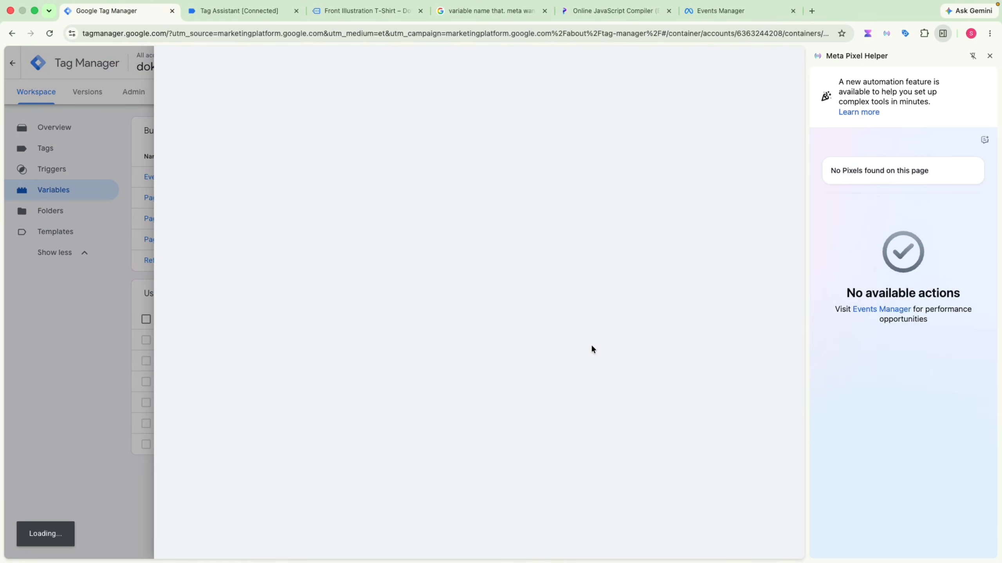
click(366, 217)
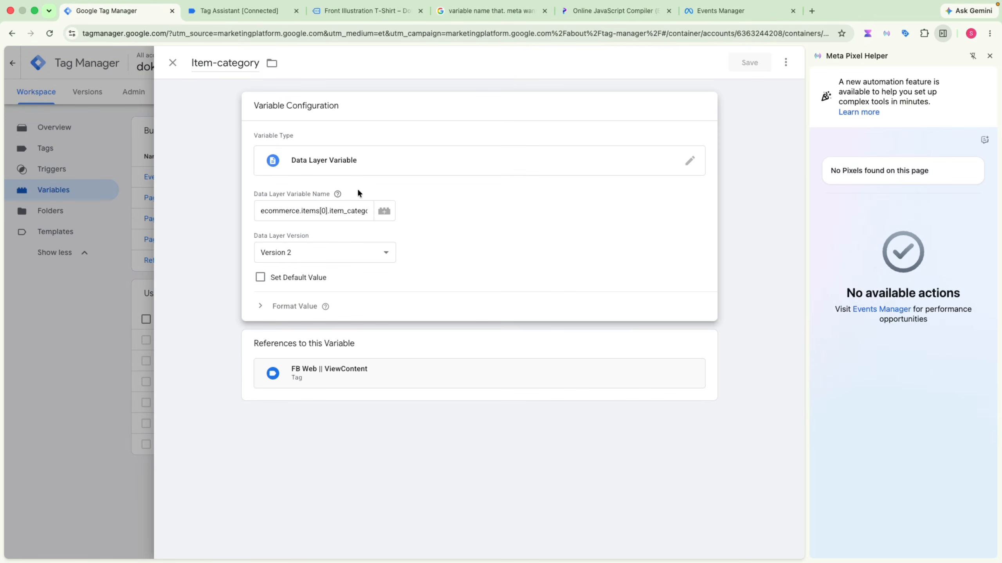
click(321, 212)
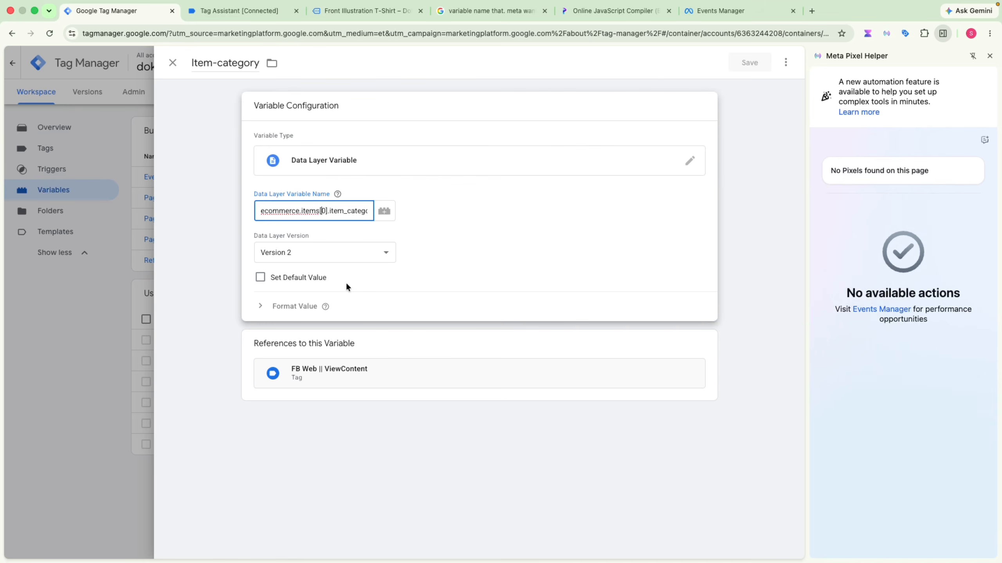
key(BackSpace)
key(Right)
key(Delete)
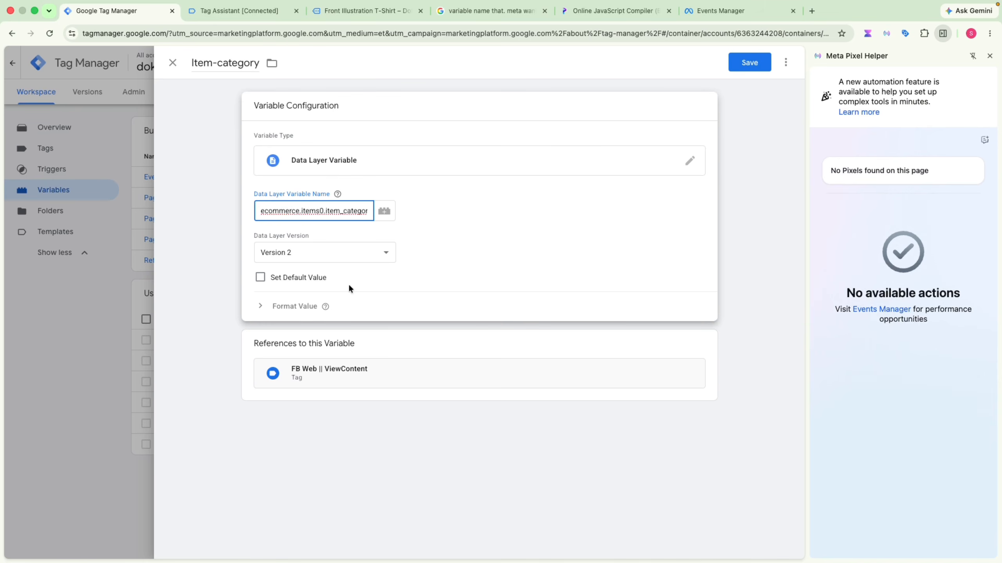
text(.)
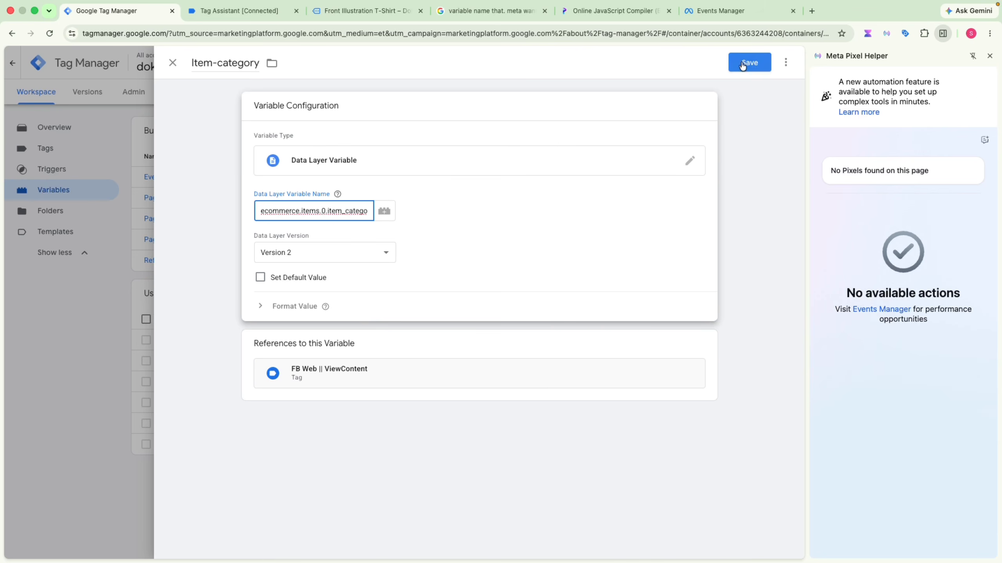
click(748, 62)
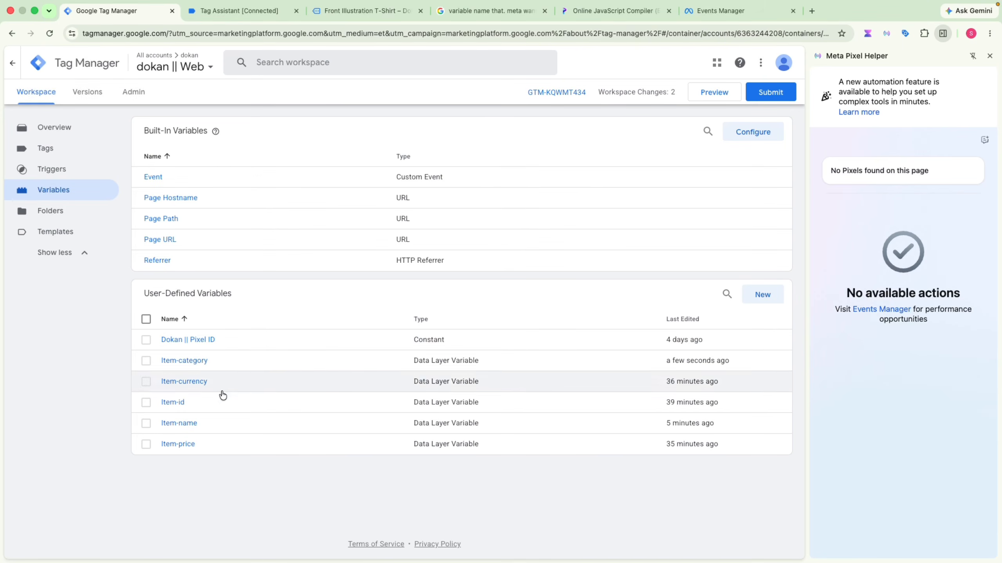
- Set the Item-currency variable's Data Layer Variable Name to ecommerce.items.0.currency and save it
click(222, 391)
click(354, 213)
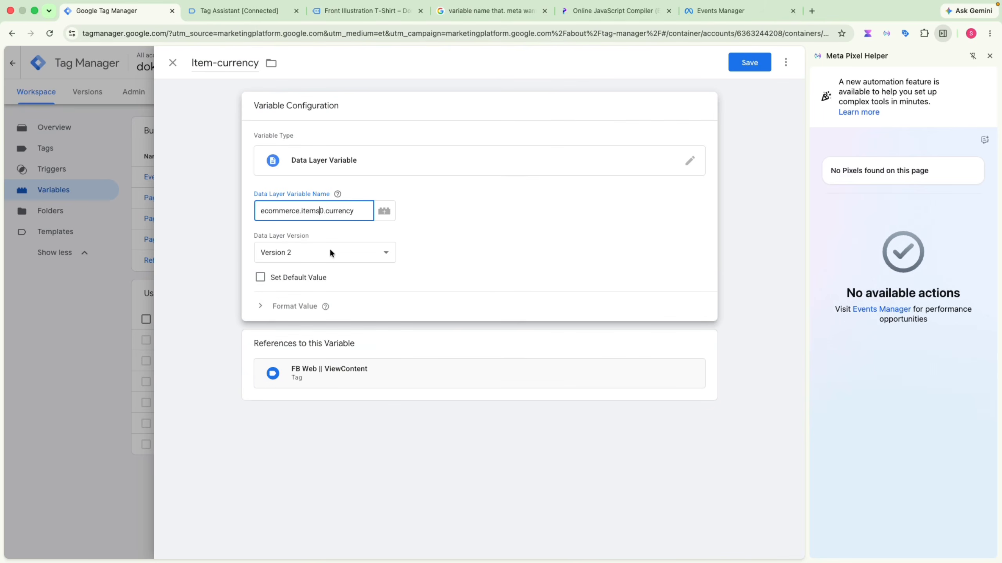
text(.)
click(759, 63)
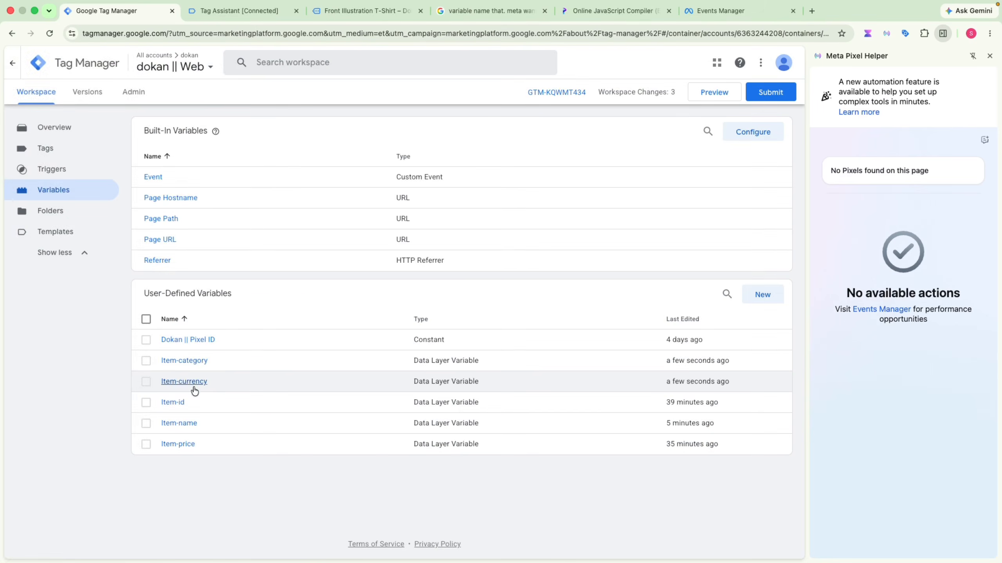
- Set the Item-id variable's Data Layer Variable Name to ecommerce.items.0.item_id and save it
click(193, 386)
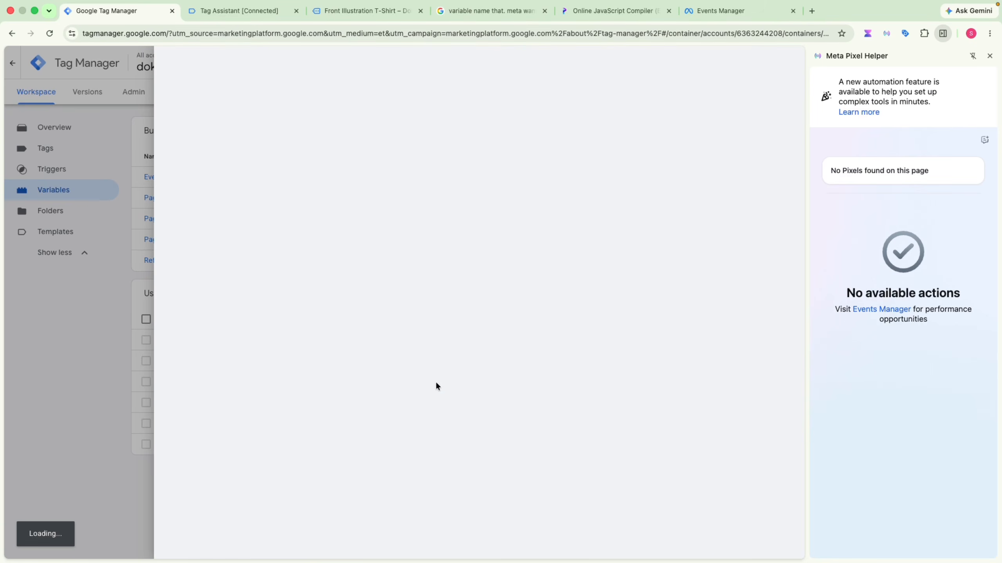
click(326, 209)
click(329, 210)
key(BackSpace)
key(Left)
key(BackSpace)
text(.)
click(741, 60)
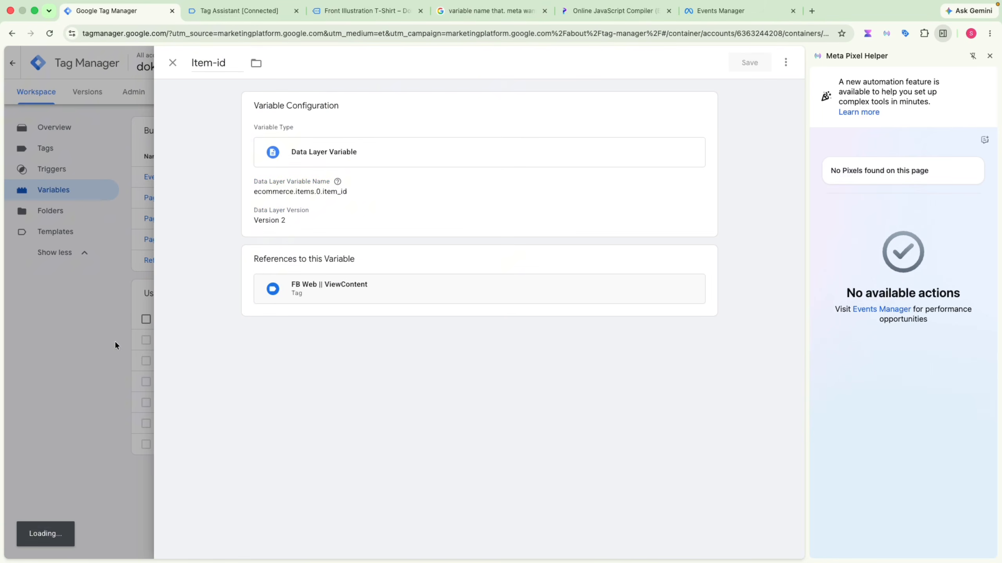
- Set the Item-price variable's Data Layer Variable Name to ecommerce.items.0.price and save it
click(181, 424)
click(118, 347)
click(183, 445)
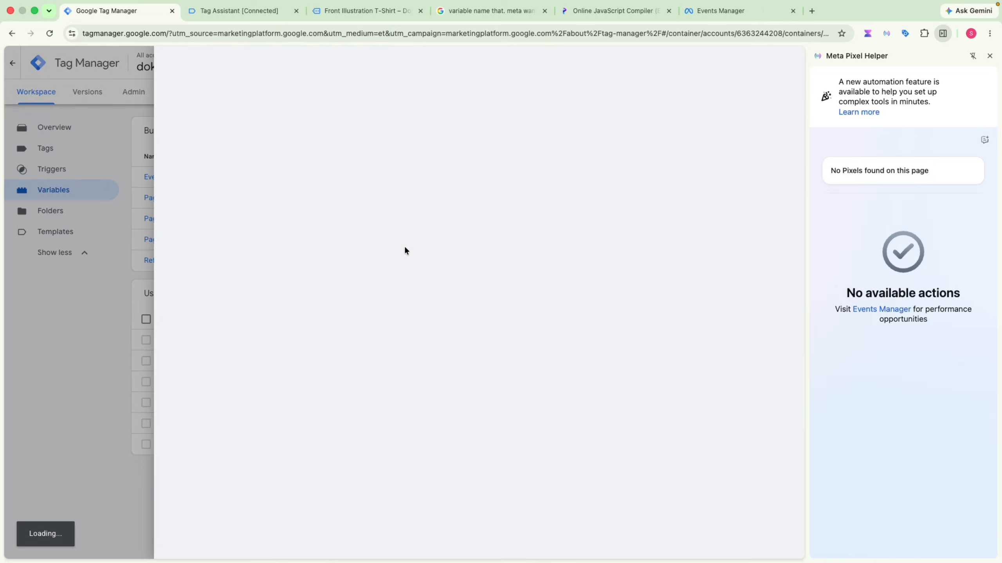
click(138, 376)
click(182, 444)
click(325, 193)
click(322, 211)
key(BackSpace)
key(Right)
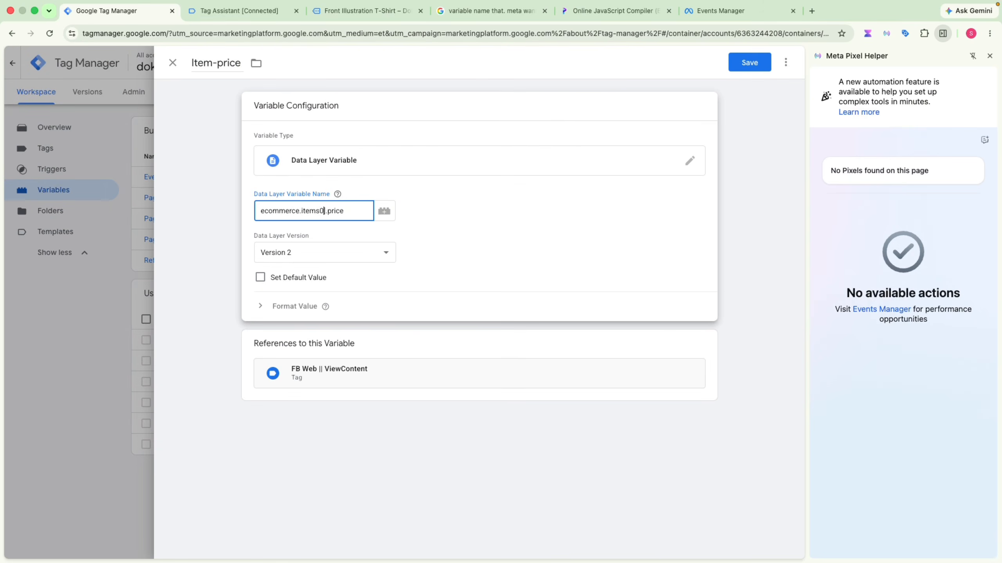
key(BackSpace)
key(Left)
text(.)
click(749, 63)
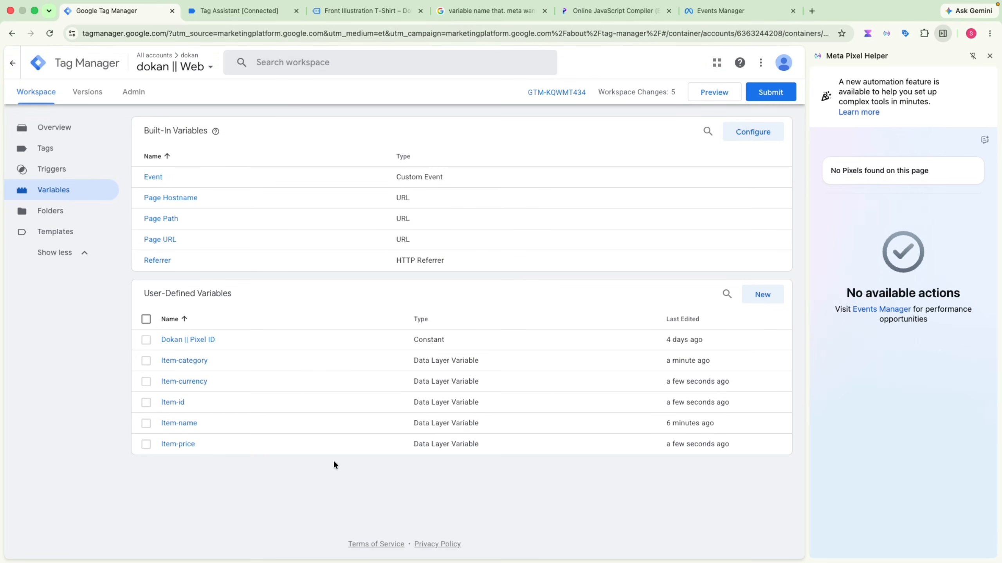
- Submit and publish the modified item variables as a new container version
click(772, 94)
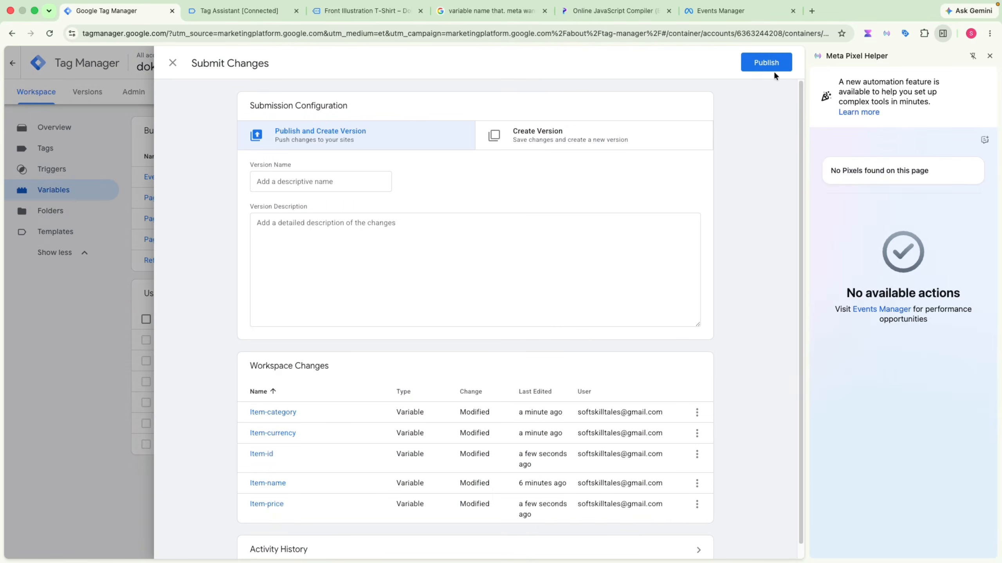
click(769, 68)
click(534, 371)
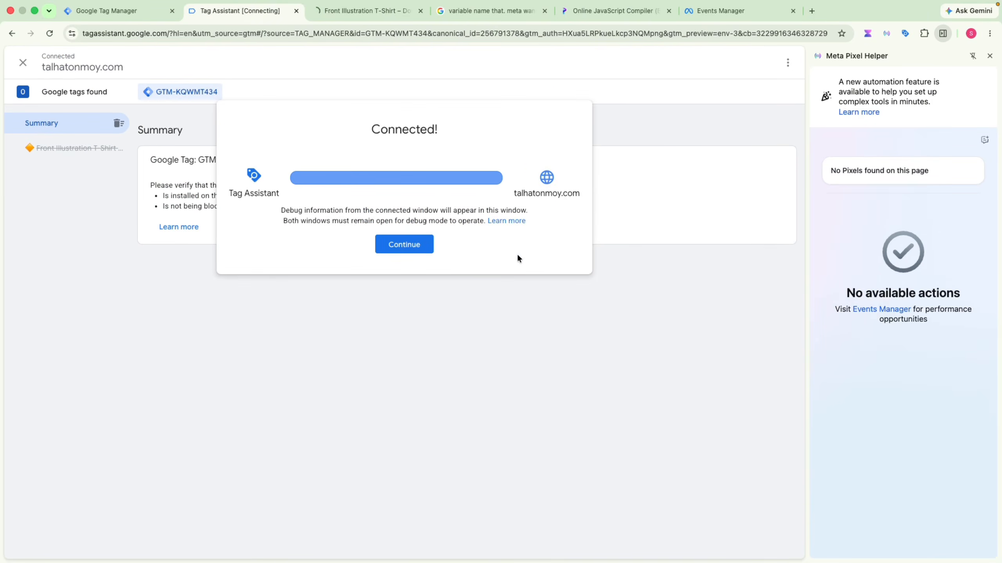
- Connect the Tag Assistant preview session to the Dokan store and open the Front Illustration T-Shirt product page
click(412, 248)
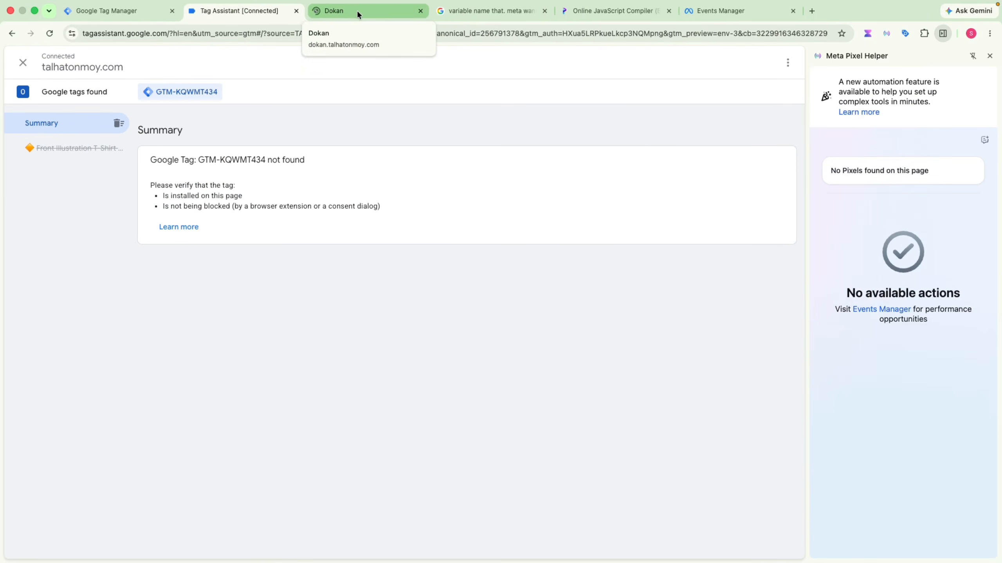
click(357, 11)
scroll(438, 332, down, 20)
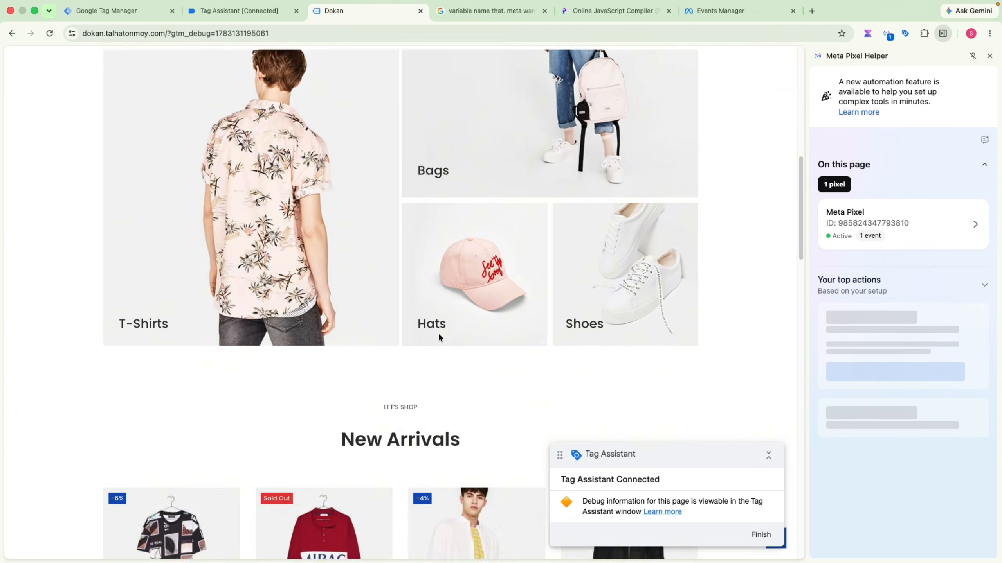
scroll(438, 333, up, 3)
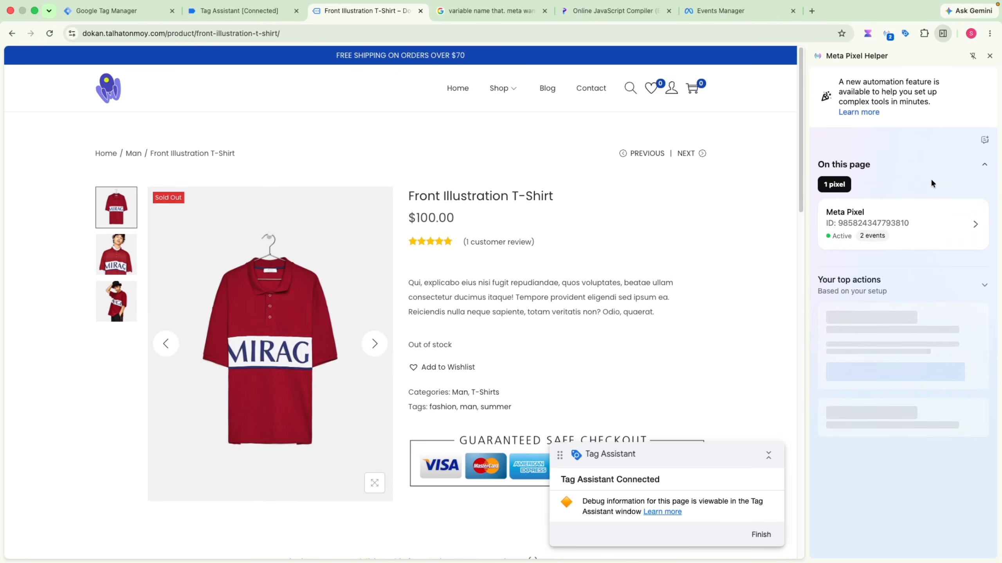
- Compare the ViewContent event's custom parameters in Meta Pixel Helper, including the expanded content_name, with the Front Illustration T-Shirt product details
click(940, 221)
click(887, 263)
scroll(888, 287, down, 2)
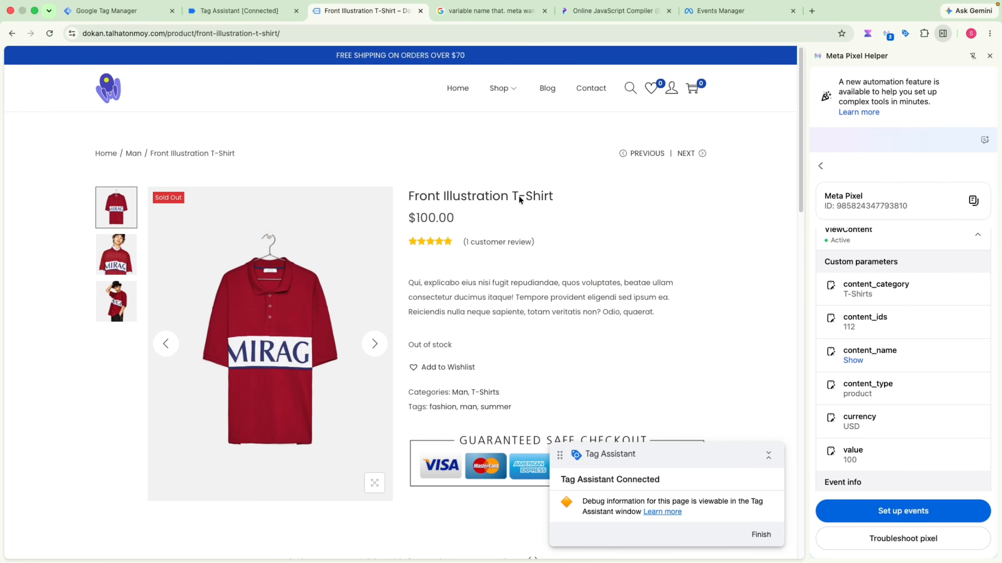
drag(519, 197, 555, 197)
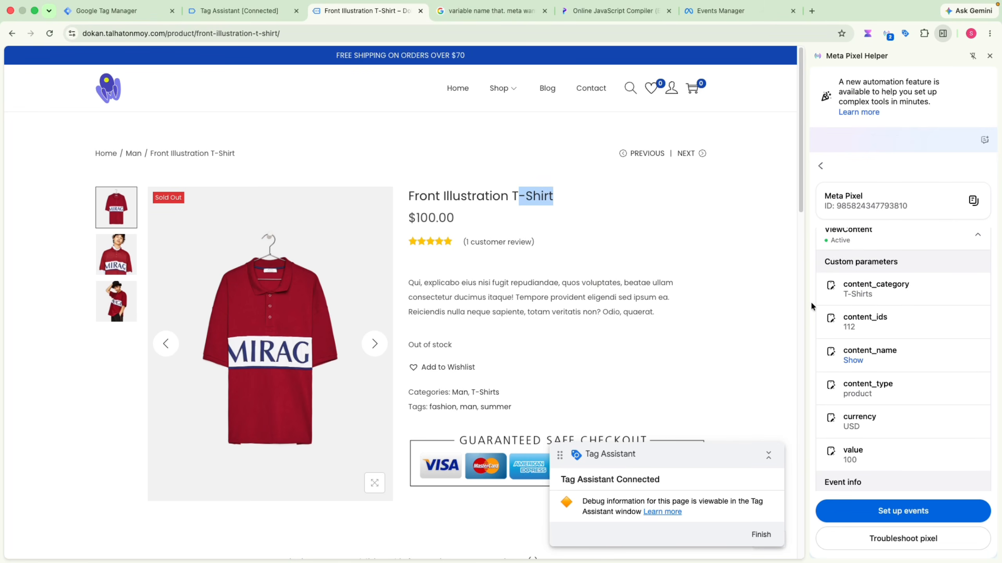
double_click(850, 327)
click(852, 360)
scroll(910, 284, down, 2)
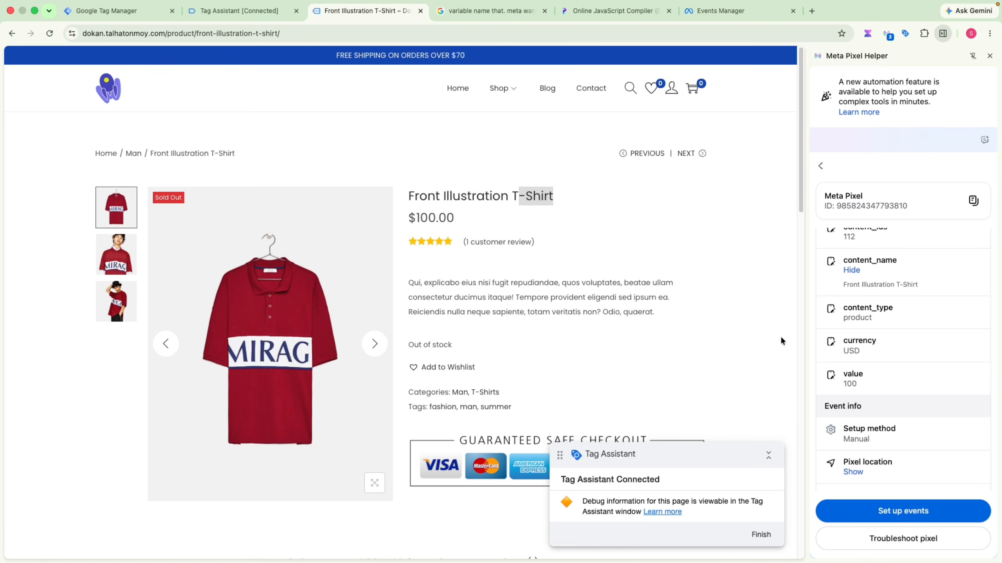
- Open the Sport Tank Top product page and compare its name and price with the ViewContent parameters in Meta Pixel Helper
scroll(780, 340, down, 10)
click(478, 341)
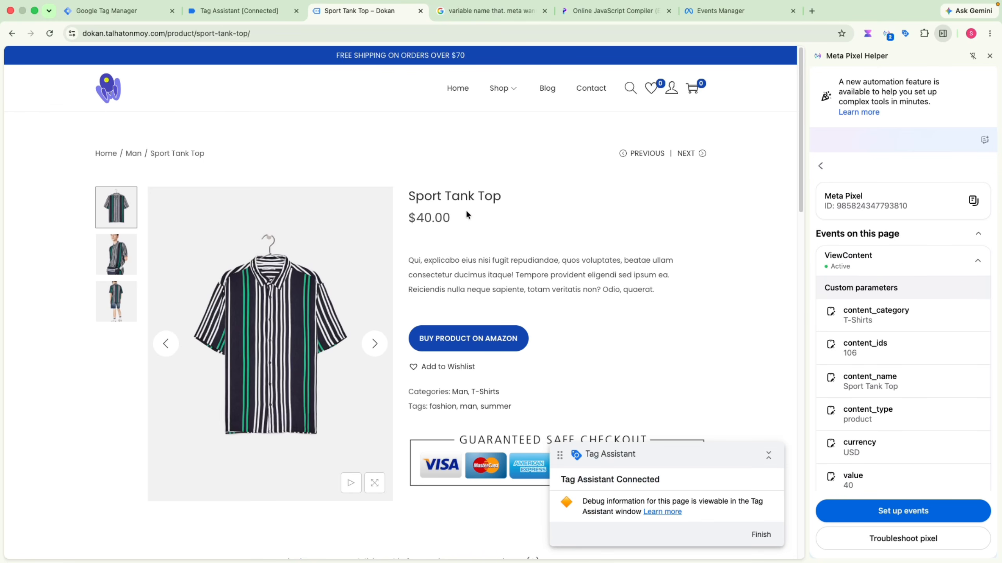
double_click(432, 199)
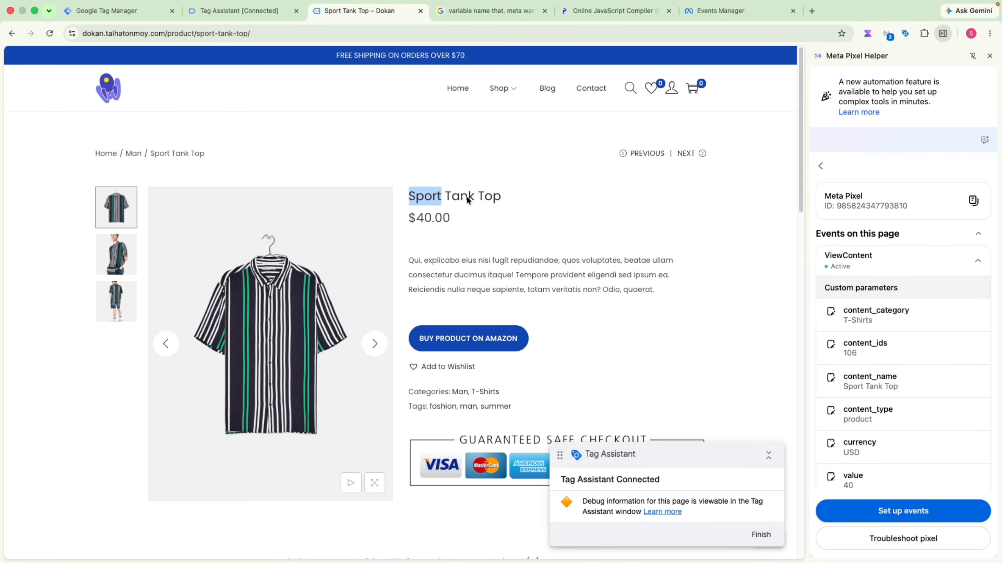
scroll(860, 316, down, 2)
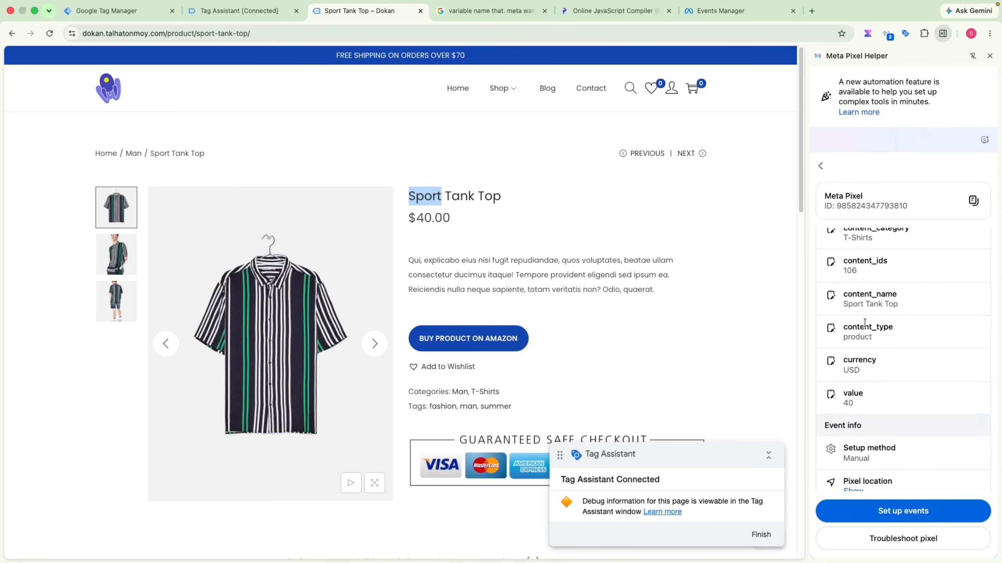
double_click(872, 304)
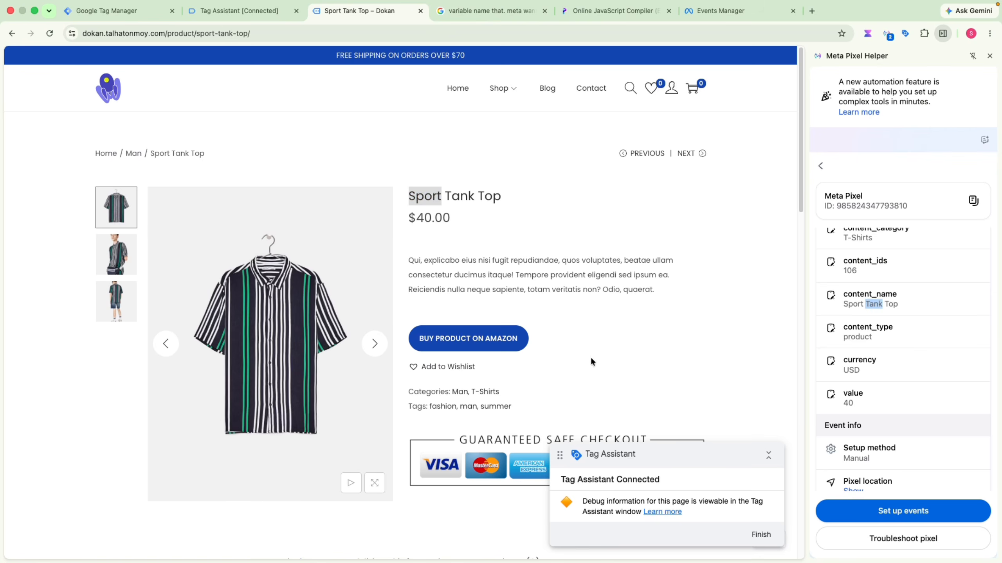
click(872, 342)
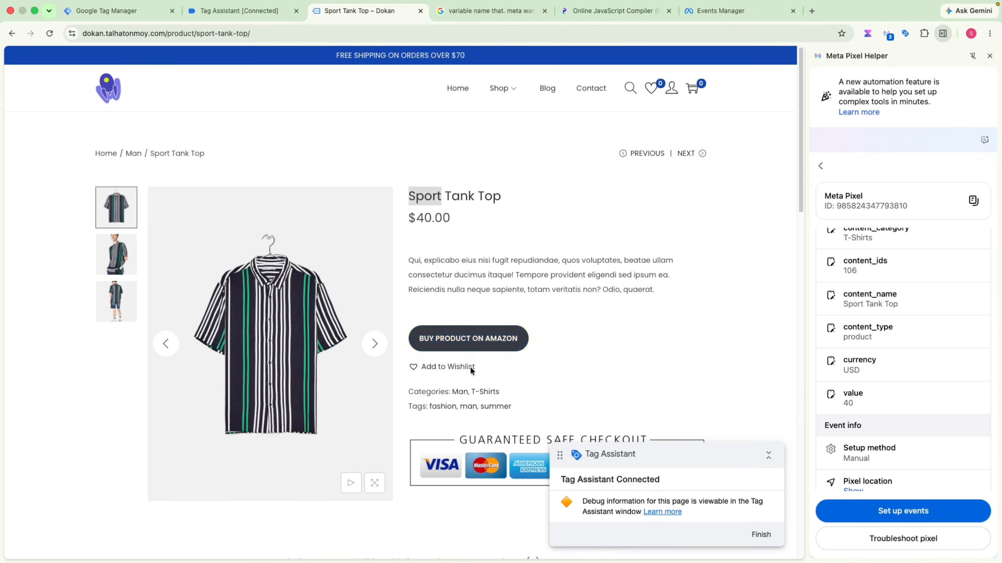
double_click(421, 221)
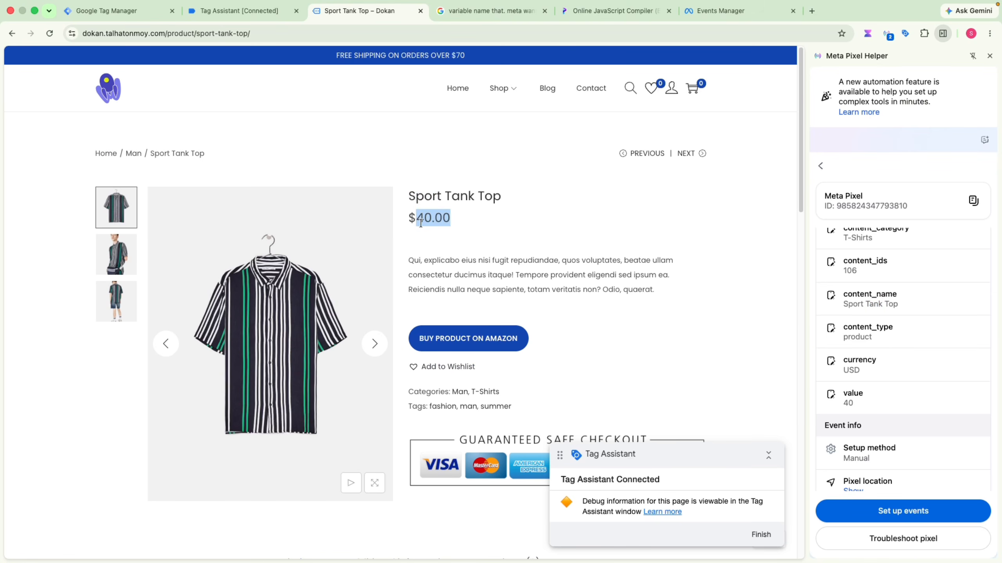
scroll(901, 389, up, 3)
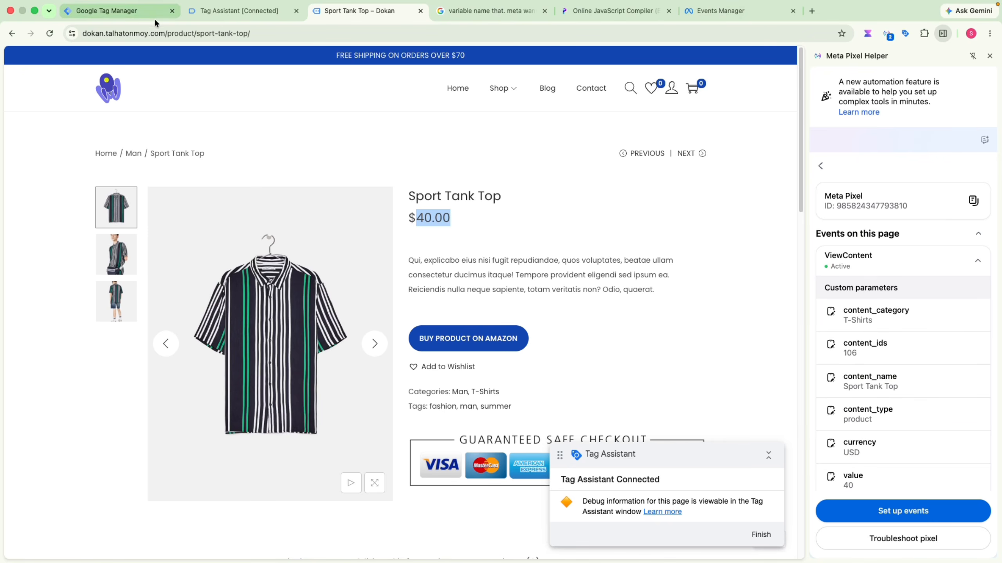
- Open the FB Web || ViewContent tag in Google Tag Manager and review the property names and variables in its Object Properties
click(221, 11)
click(115, 11)
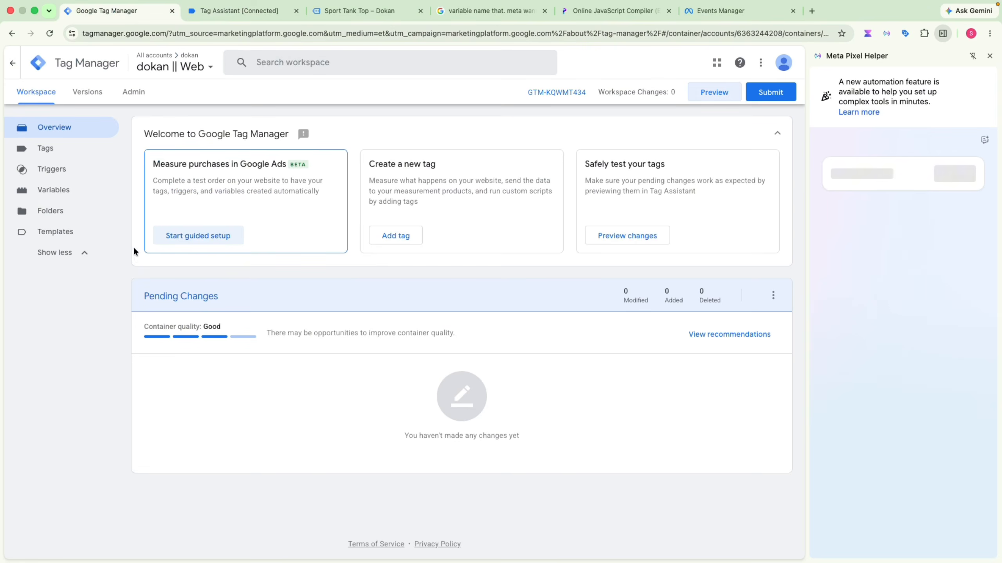
click(57, 157)
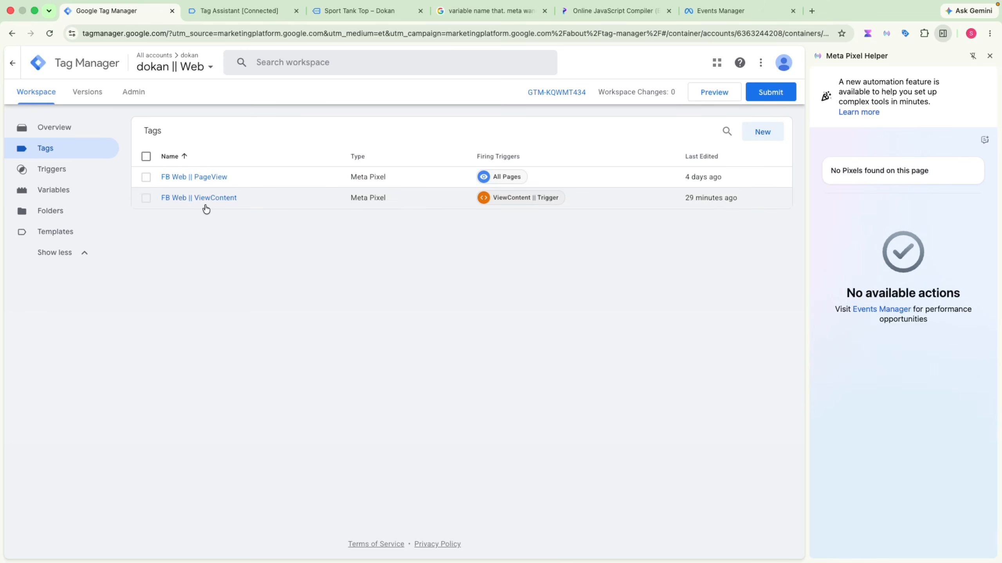
click(210, 199)
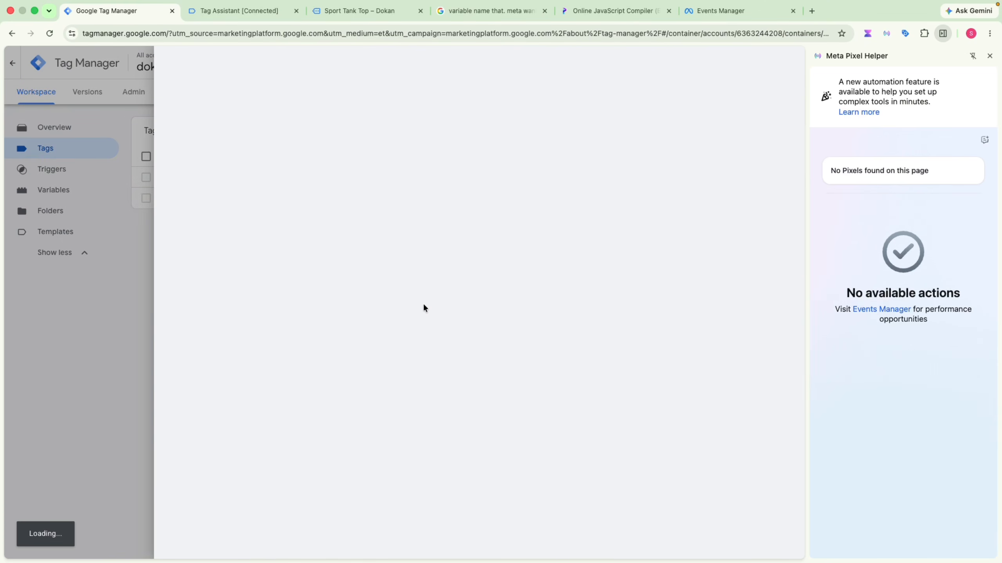
scroll(355, 414, down, 5)
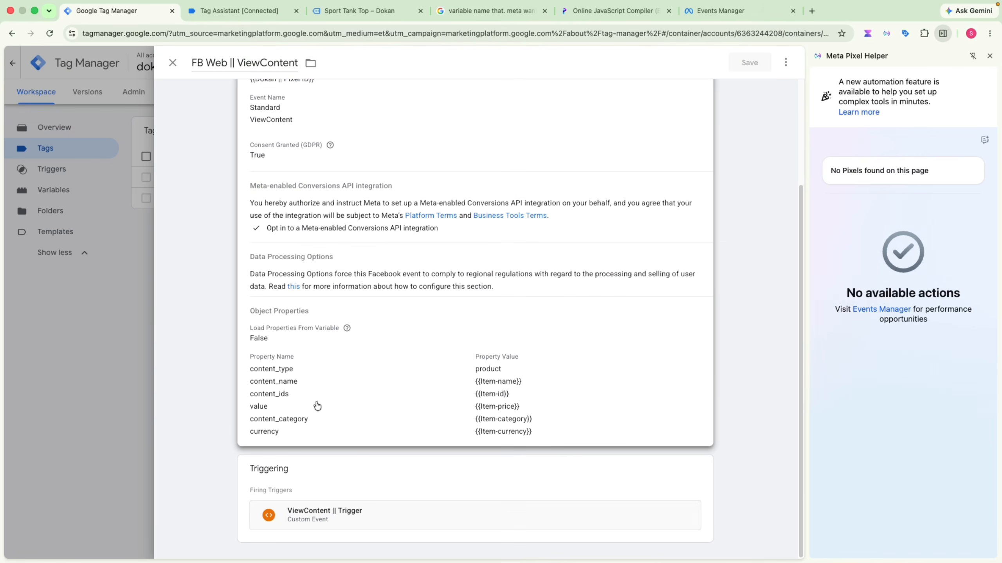
click(281, 407)
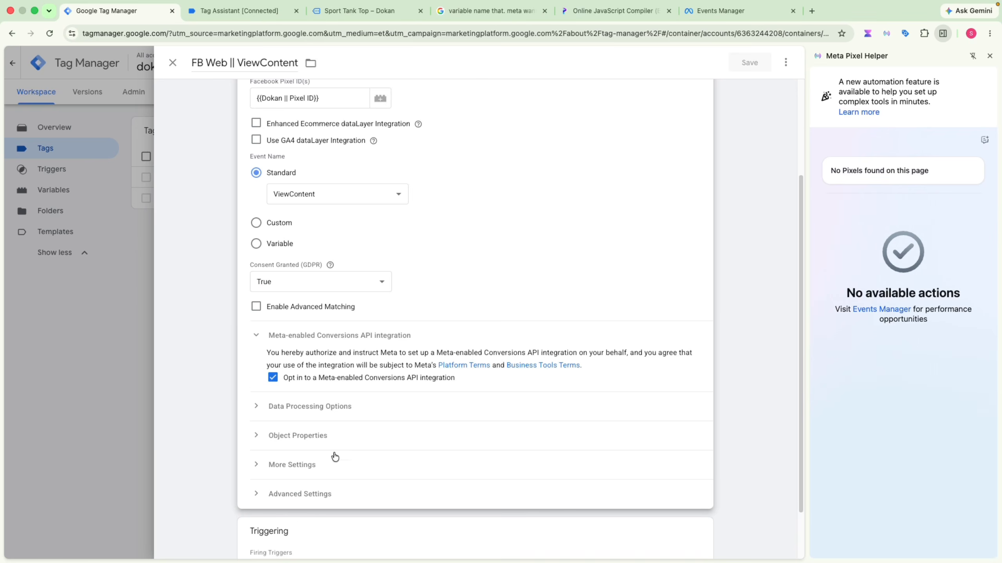
click(327, 381)
scroll(414, 335, down, 5)
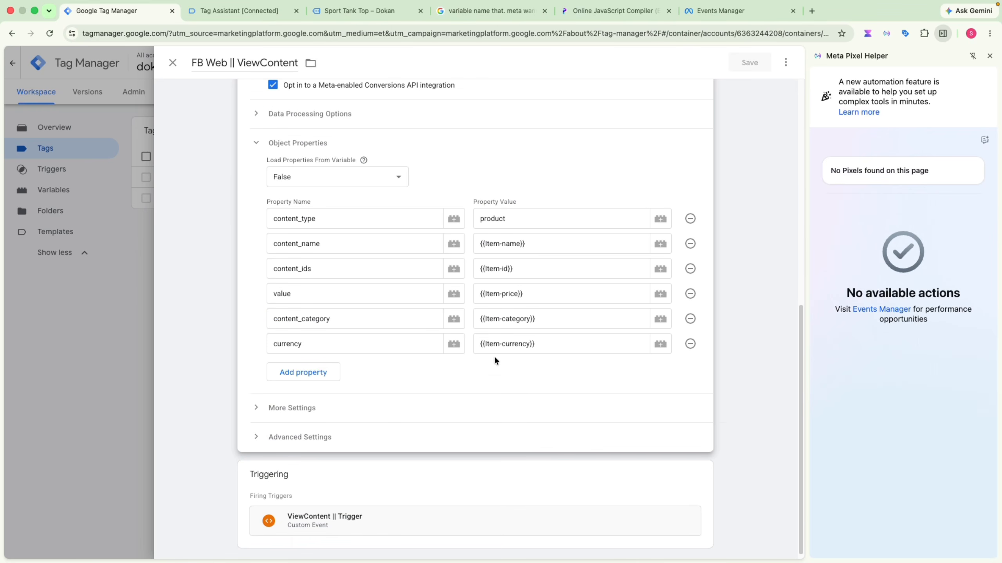
- In Meta Events Manager's test events, expand the latest View content event and examine its full parameter list for the Sport Tank Top
click(715, 12)
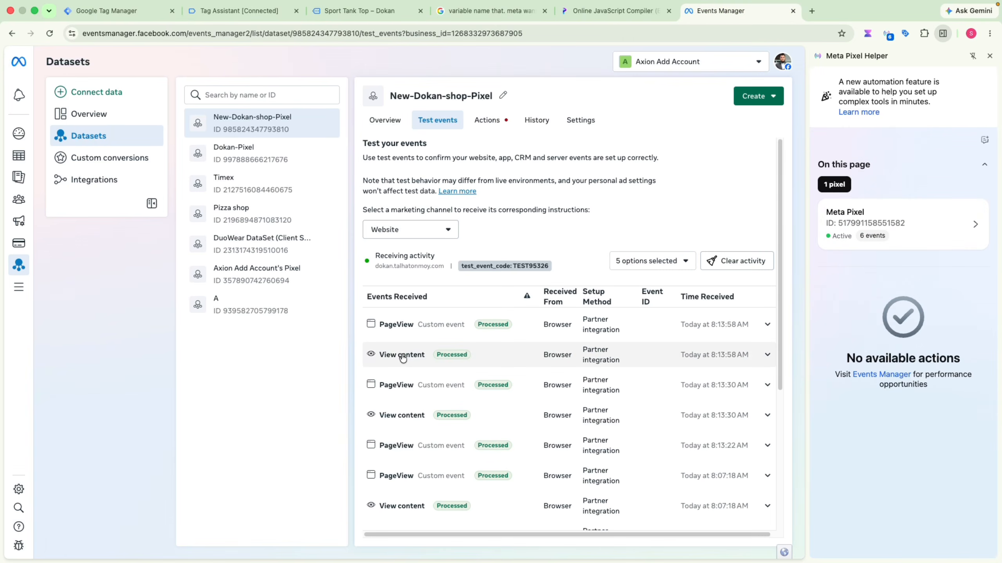
scroll(405, 360, down, 1)
scroll(473, 375, right, 1)
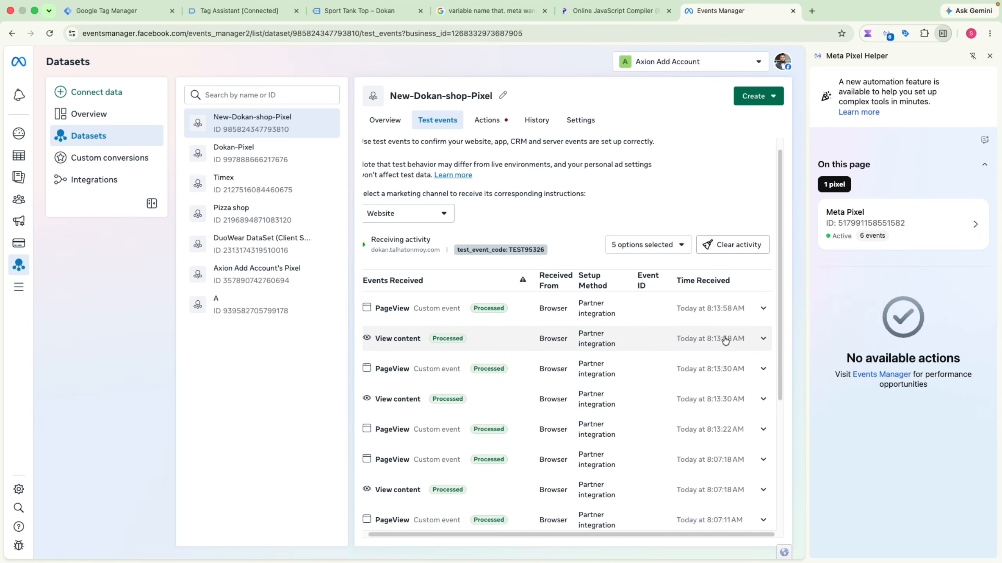
click(403, 340)
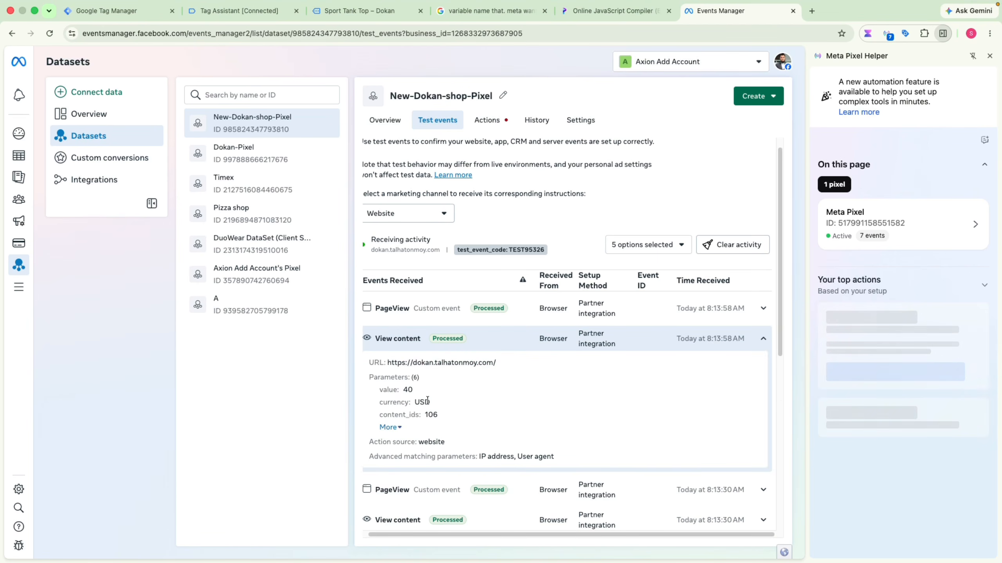
drag(395, 415, 388, 429)
click(388, 429)
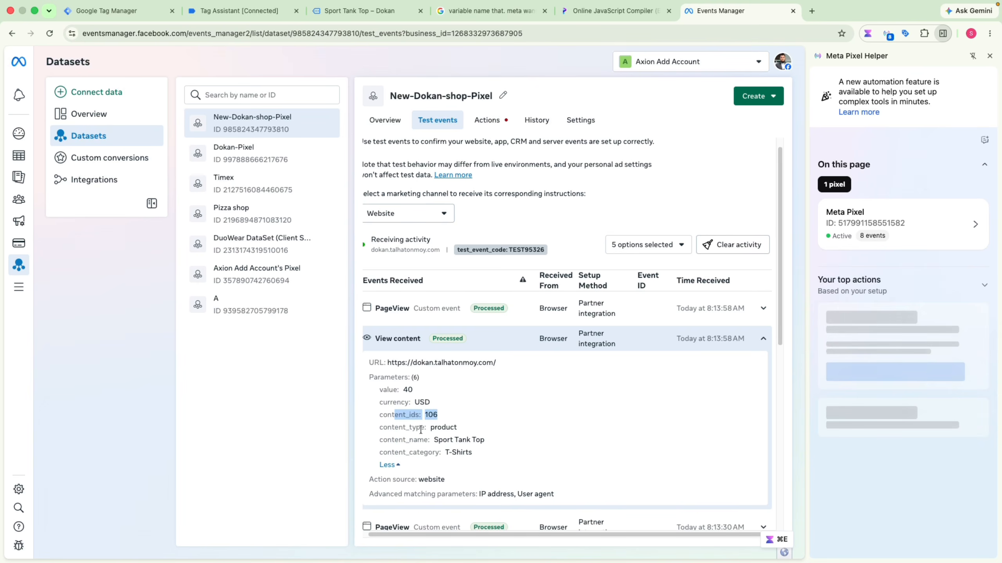
click(416, 429)
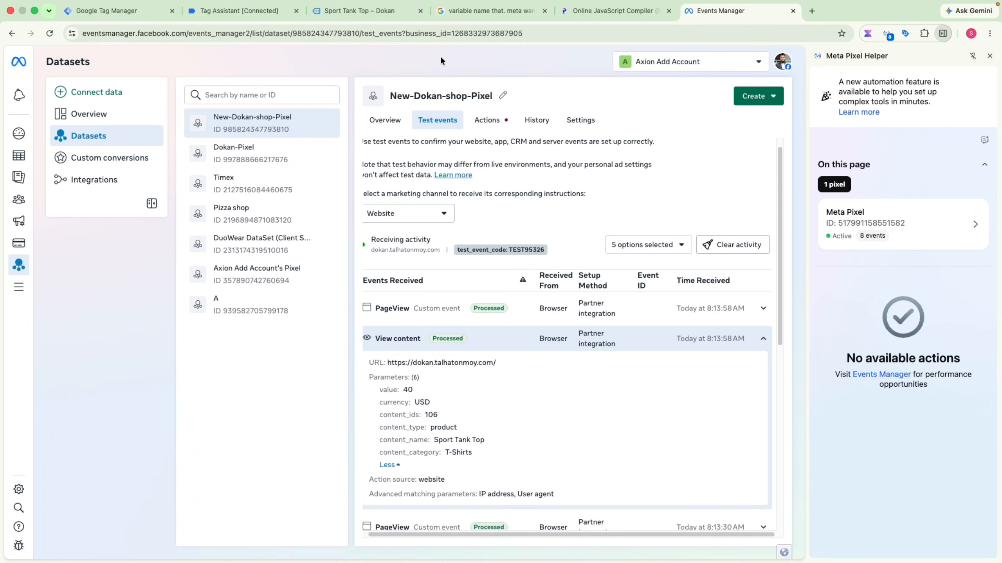
- Return to the Dokan store and open the Short Sleeve T-Shirt page from the recently viewed products
click(359, 11)
scroll(403, 361, down, 15)
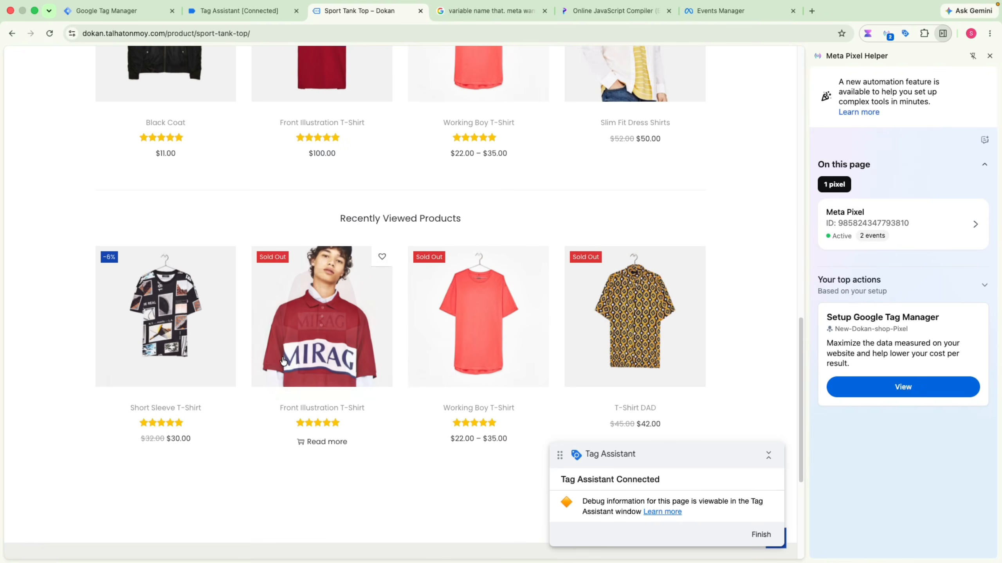
click(188, 326)
- Expand the newest View content event's parameters in Events Manager and compare its content_name with the Short Sleeve T-Shirt product page title
click(738, 12)
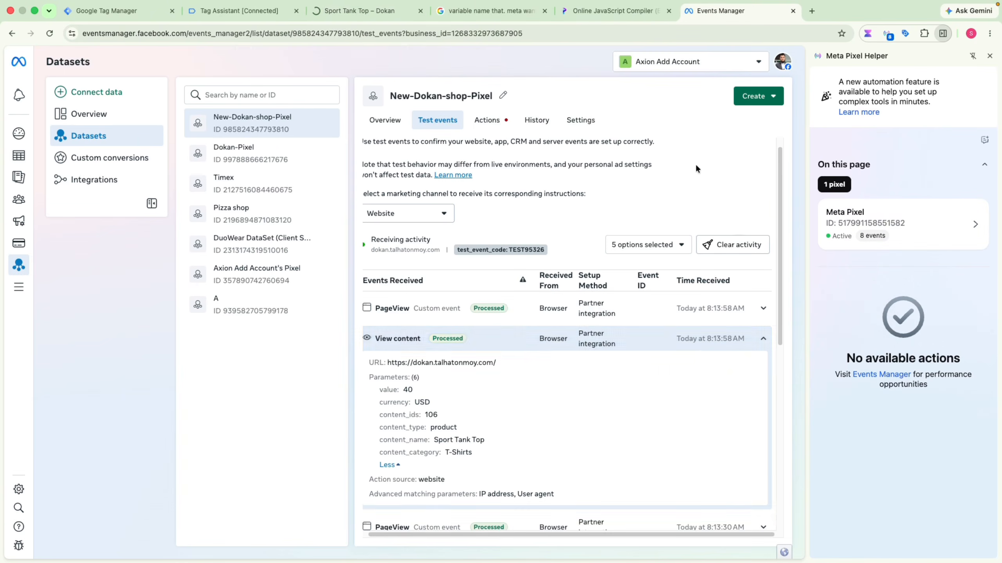
scroll(466, 345, down, 4)
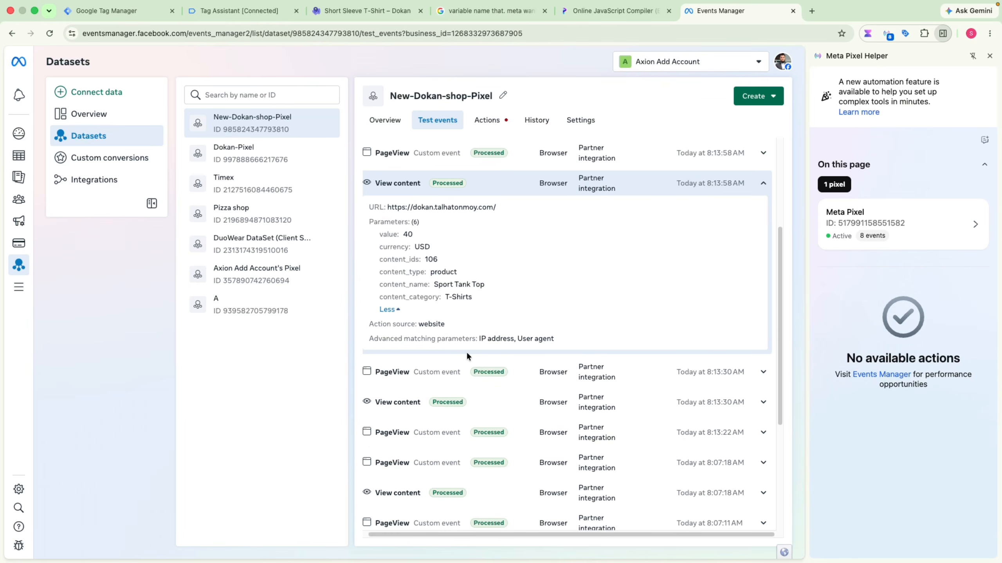
scroll(467, 350, up, 4)
click(371, 358)
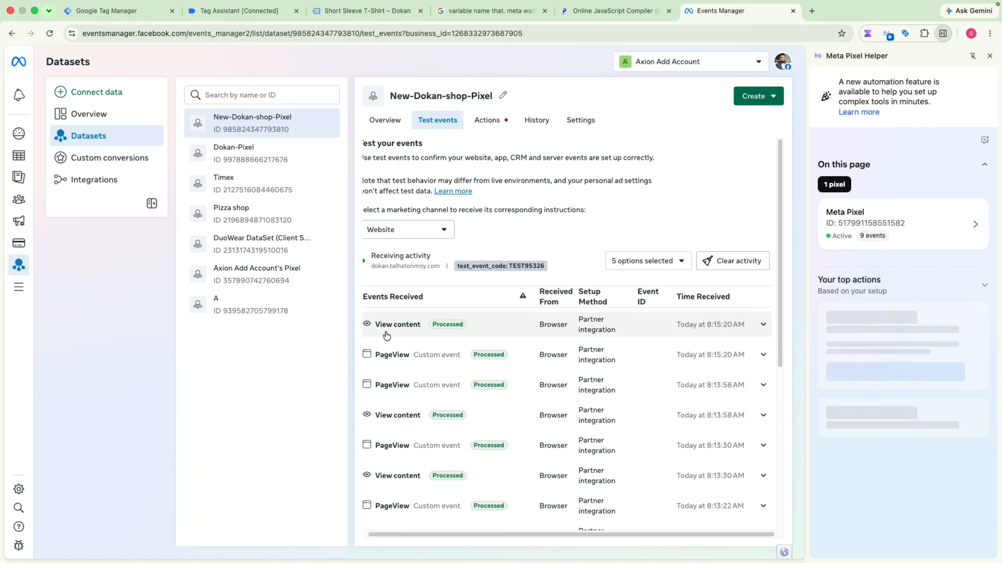
click(399, 335)
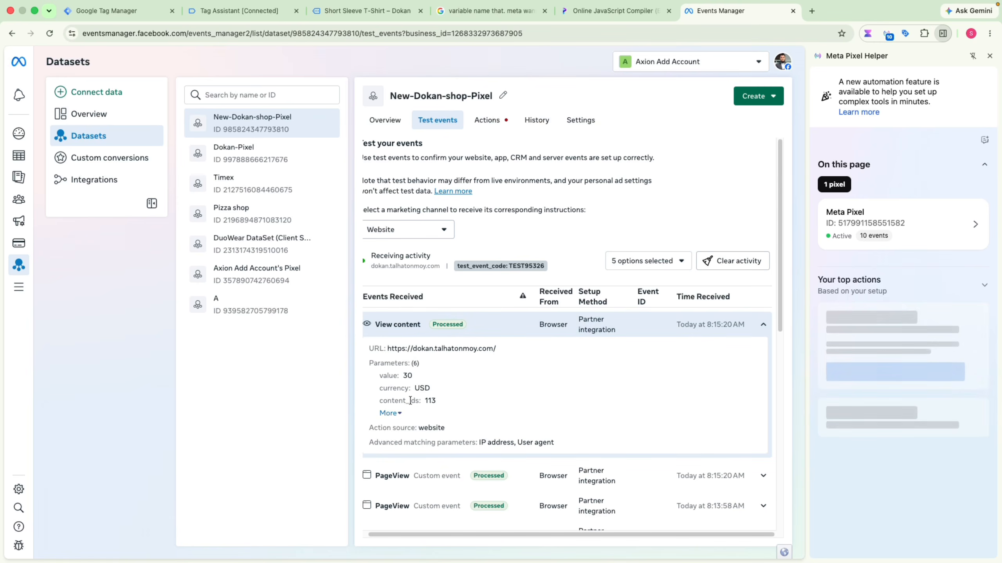
scroll(420, 424, down, 1)
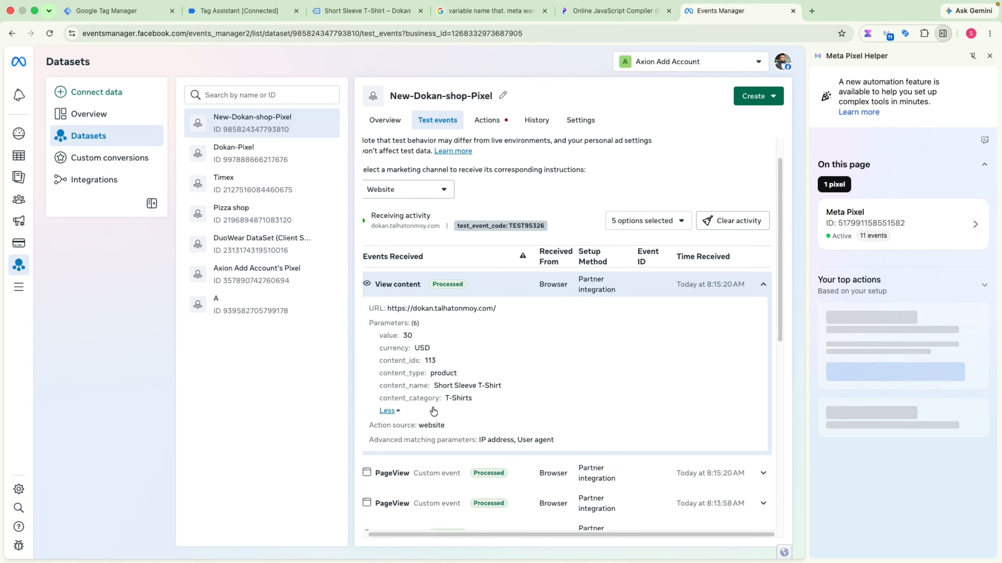
double_click(466, 386)
click(357, 10)
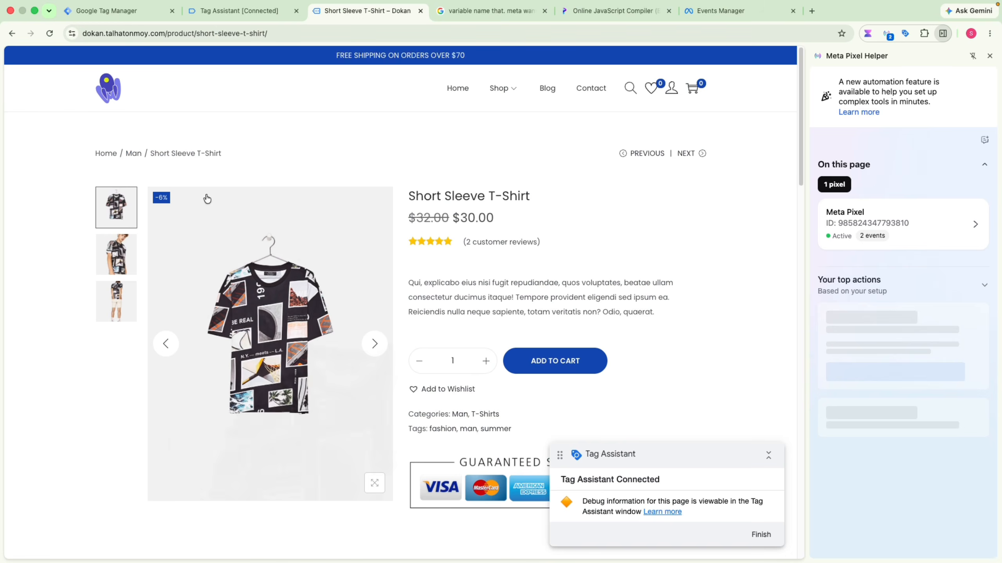
double_click(418, 196)
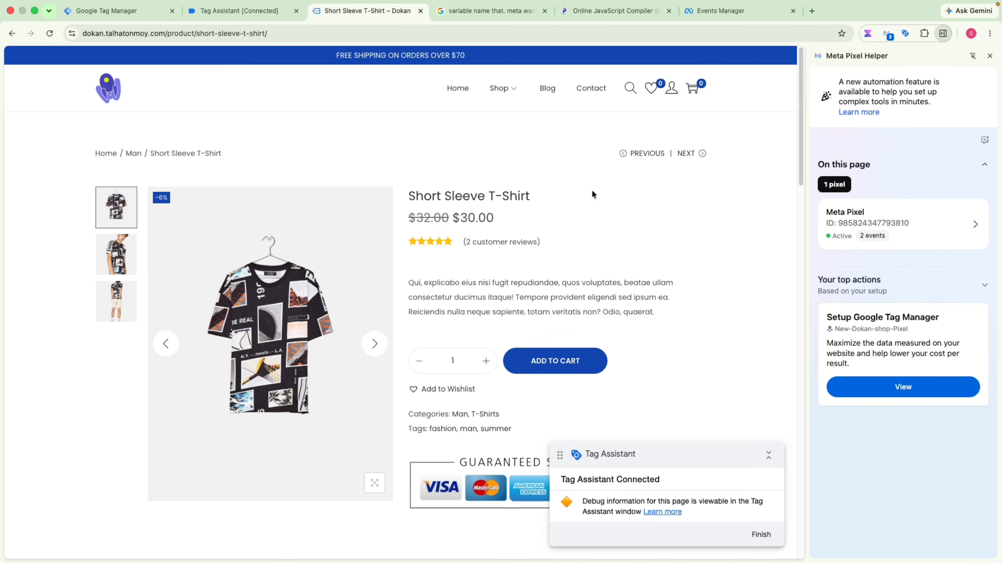